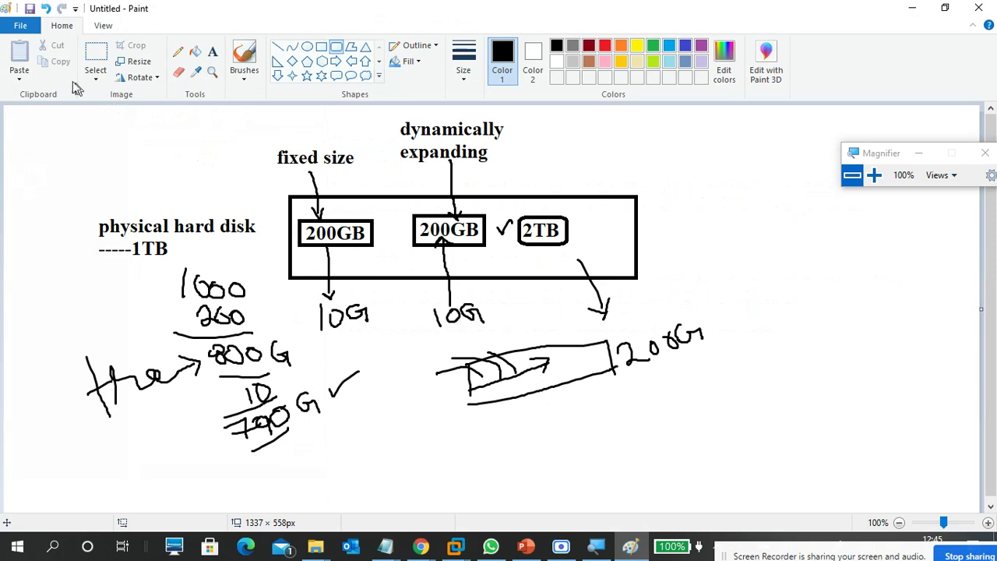
Start a new blank Paint canvas, discarding the disk-size diagram without saving.
{"action": "left_click", "coordinate": [23, 26]}
{"action": "left_click", "coordinate": [39, 50]}
{"action": "left_click", "coordinate": [503, 278]}
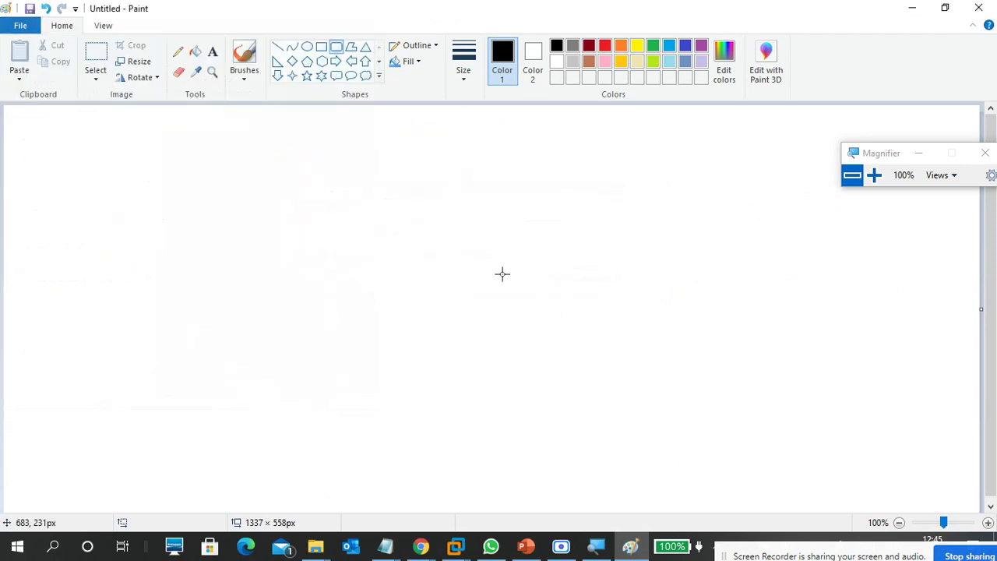
Draw a wide black-outlined rectangle (264 × 77px) and move it left of centre.
{"action": "mouse_move", "coordinate": [399, 325]}
{"action": "left_mouse_down"}
{"action": "mouse_move", "coordinate": [470, 361]}
{"action": "mouse_move", "coordinate": [641, 397]}
{"action": "mouse_move", "coordinate": [585, 375]}
{"action": "left_mouse_up"}
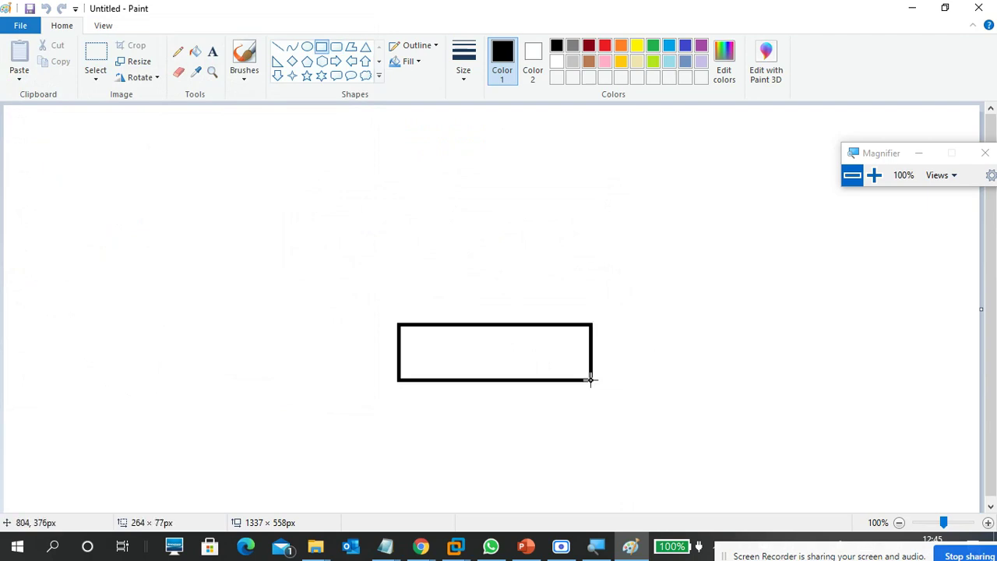
{"action": "left_click_drag", "start_coordinate": [535, 346], "coordinate": [374, 347]}
{"action": "left_click", "coordinate": [477, 336]}
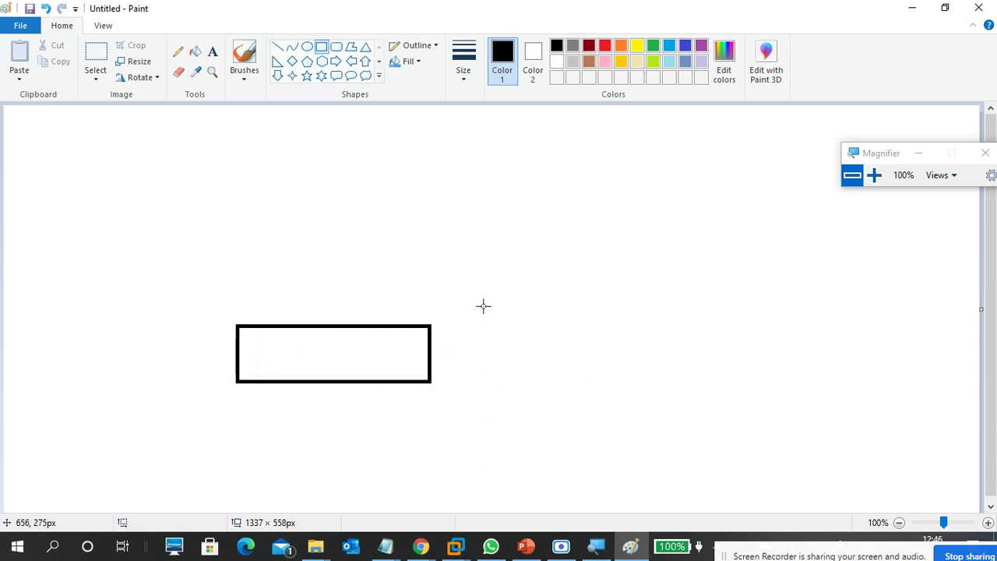
{"action": "left_click", "coordinate": [244, 78]}
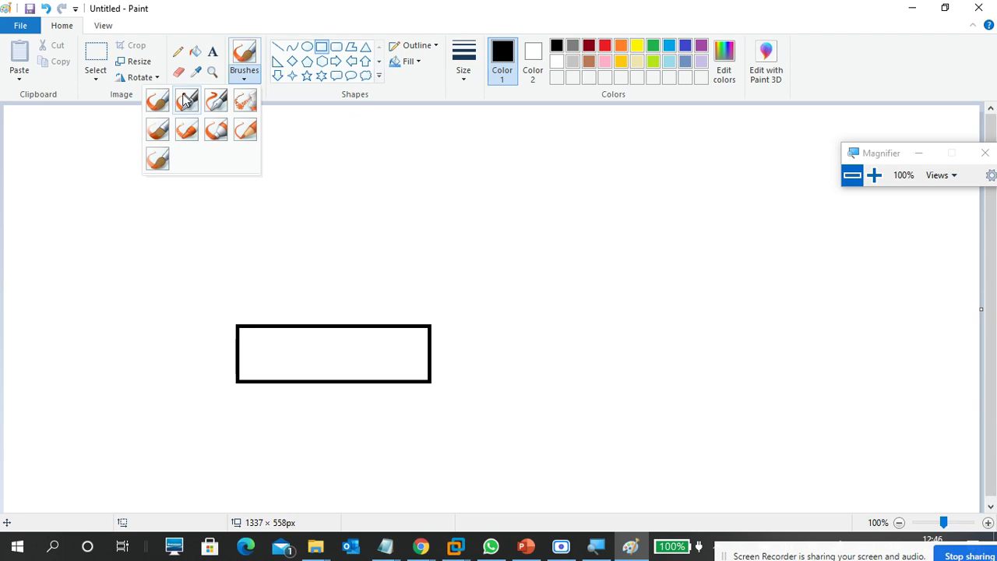
With the basic brush, handwrite VDI left of the rectangle and 100GB to its right.
{"action": "left_click", "coordinate": [158, 104]}
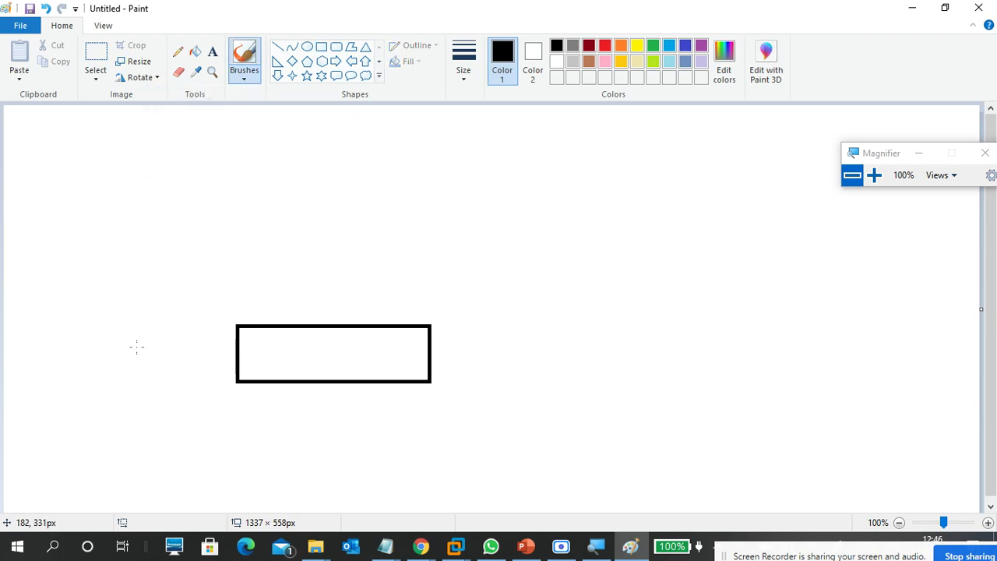
{"action": "mouse_move", "coordinate": [144, 346]}
{"action": "left_mouse_down"}
{"action": "mouse_move", "coordinate": [148, 355]}
{"action": "mouse_move", "coordinate": [161, 344]}
{"action": "mouse_move", "coordinate": [162, 365]}
{"action": "mouse_move", "coordinate": [171, 341]}
{"action": "mouse_move", "coordinate": [181, 360]}
{"action": "mouse_move", "coordinate": [165, 362]}
{"action": "mouse_move", "coordinate": [183, 360]}
{"action": "mouse_move", "coordinate": [178, 331]}
{"action": "left_mouse_up"}
{"action": "mouse_move", "coordinate": [472, 340]}
{"action": "left_mouse_down"}
{"action": "mouse_move", "coordinate": [473, 361]}
{"action": "mouse_move", "coordinate": [499, 340]}
{"action": "mouse_move", "coordinate": [521, 347]}
{"action": "mouse_move", "coordinate": [519, 338]}
{"action": "mouse_move", "coordinate": [558, 356]}
{"action": "mouse_move", "coordinate": [562, 331]}
{"action": "mouse_move", "coordinate": [558, 355]}
{"action": "left_mouse_up"}
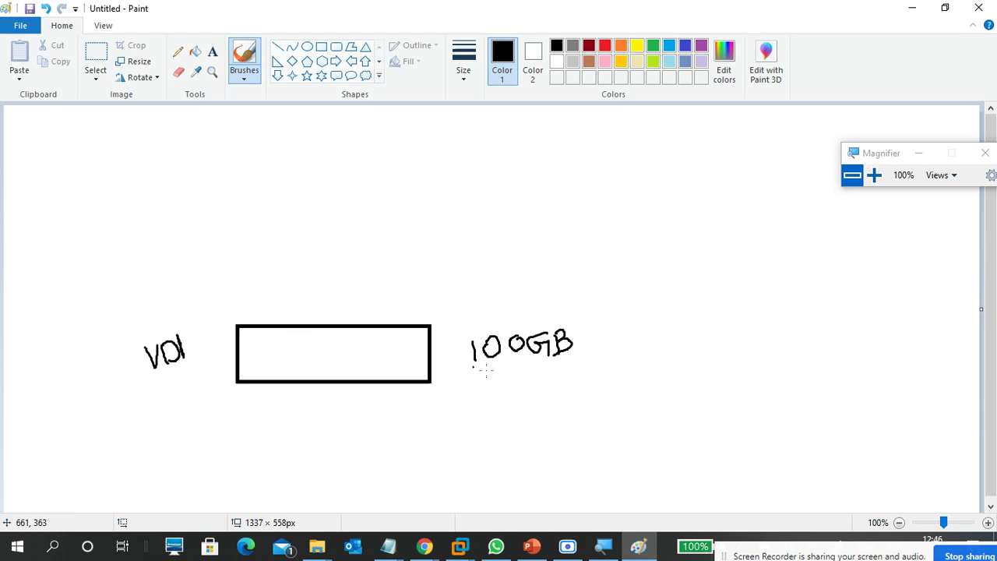
Handwrite an underlined 50GB below 100GB and the word data beside it.
{"action": "left_click_drag", "start_coordinate": [501, 373], "coordinate": [504, 390]}
{"action": "mouse_move", "coordinate": [502, 373]}
{"action": "left_mouse_down"}
{"action": "mouse_move", "coordinate": [521, 391]}
{"action": "mouse_move", "coordinate": [562, 391]}
{"action": "mouse_move", "coordinate": [568, 376]}
{"action": "mouse_move", "coordinate": [562, 381]}
{"action": "left_mouse_up"}
{"action": "left_click_drag", "start_coordinate": [503, 408], "coordinate": [582, 397]}
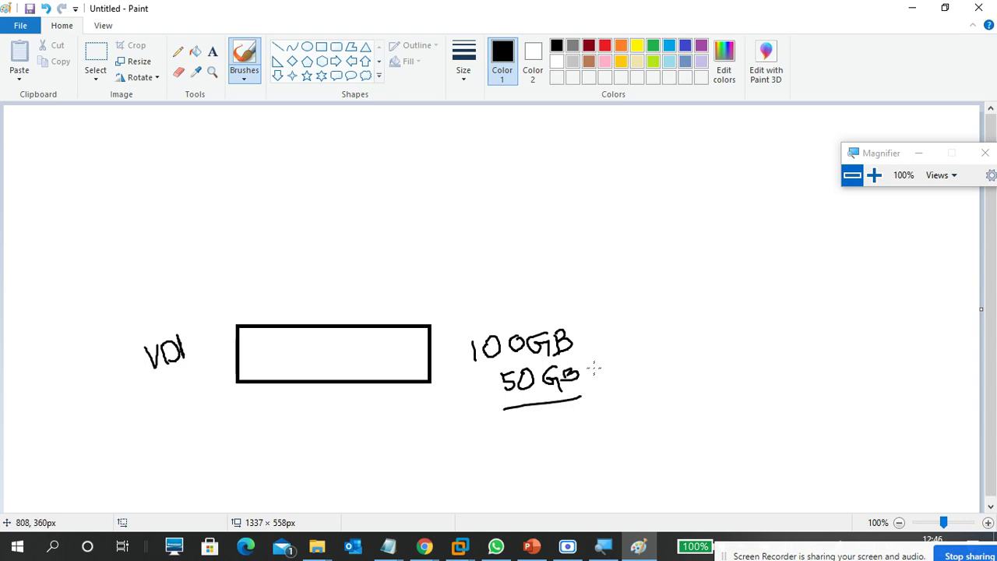
{"action": "left_click_drag", "start_coordinate": [605, 364], "coordinate": [597, 380]}
{"action": "mouse_move", "coordinate": [611, 343]}
{"action": "left_mouse_down"}
{"action": "mouse_move", "coordinate": [621, 360]}
{"action": "mouse_move", "coordinate": [636, 361]}
{"action": "mouse_move", "coordinate": [657, 341]}
{"action": "mouse_move", "coordinate": [664, 352]}
{"action": "left_mouse_up"}
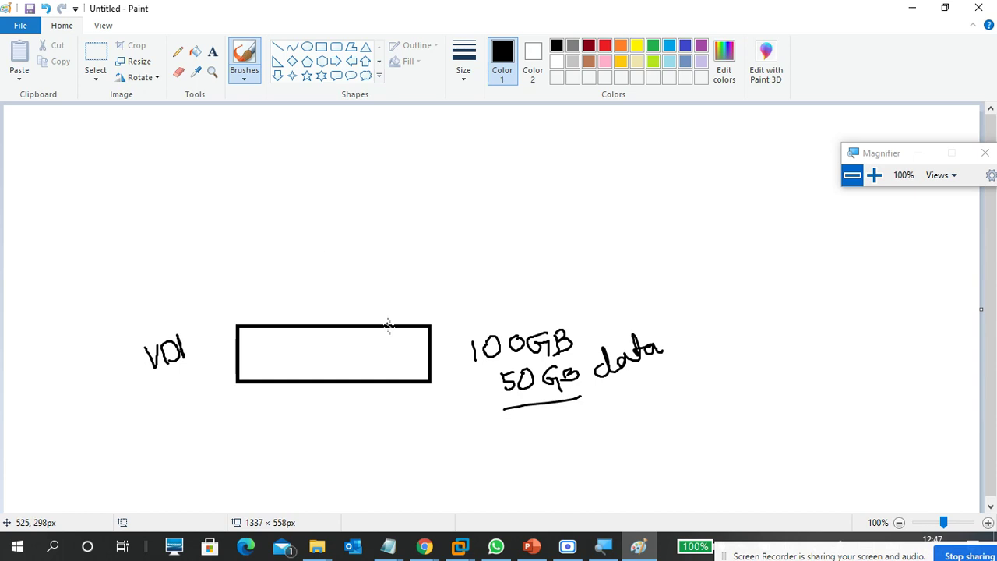
Draw a curved arrow from the rectangle up to a cloud outline with a check mark inside.
{"action": "mouse_move", "coordinate": [407, 353]}
{"action": "left_mouse_down"}
{"action": "mouse_move", "coordinate": [416, 337]}
{"action": "mouse_move", "coordinate": [523, 282]}
{"action": "mouse_move", "coordinate": [509, 302]}
{"action": "left_mouse_up"}
{"action": "mouse_move", "coordinate": [544, 262]}
{"action": "left_mouse_down"}
{"action": "mouse_move", "coordinate": [508, 255]}
{"action": "mouse_move", "coordinate": [615, 291]}
{"action": "mouse_move", "coordinate": [633, 243]}
{"action": "mouse_move", "coordinate": [506, 265]}
{"action": "left_mouse_up"}
{"action": "left_click_drag", "start_coordinate": [581, 259], "coordinate": [615, 233]}
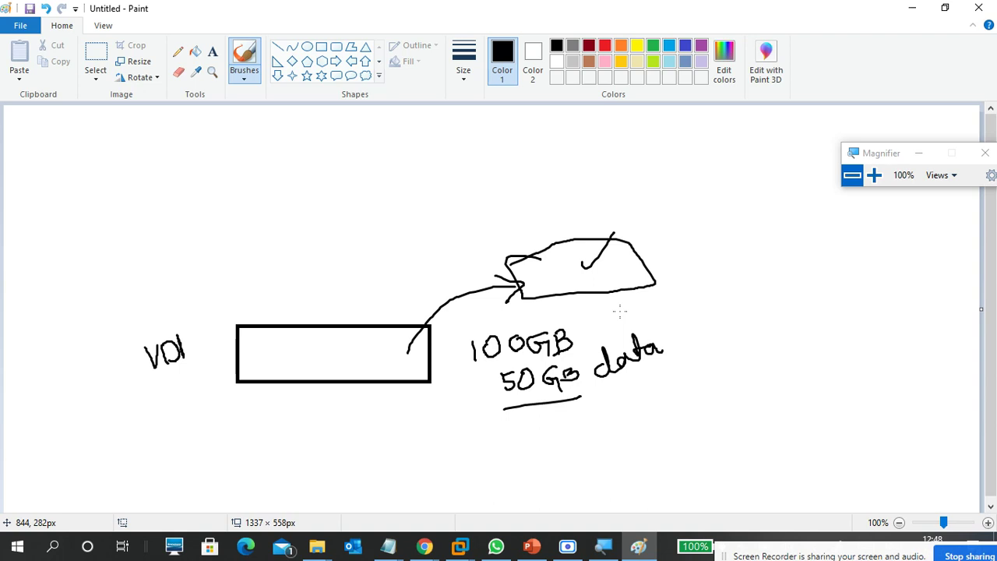
Tick under data, write 50G in the cloud, loop an arrow back, then undo with Ctrl+Z.
{"action": "left_click_drag", "start_coordinate": [592, 394], "coordinate": [616, 385]}
{"action": "mouse_move", "coordinate": [618, 259]}
{"action": "left_mouse_down"}
{"action": "mouse_move", "coordinate": [636, 269]}
{"action": "mouse_move", "coordinate": [612, 271]}
{"action": "mouse_move", "coordinate": [622, 257]}
{"action": "mouse_move", "coordinate": [656, 273]}
{"action": "mouse_move", "coordinate": [643, 265]}
{"action": "mouse_move", "coordinate": [659, 249]}
{"action": "mouse_move", "coordinate": [675, 268]}
{"action": "mouse_move", "coordinate": [688, 256]}
{"action": "left_mouse_up"}
{"action": "left_click_drag", "start_coordinate": [622, 295], "coordinate": [711, 265]}
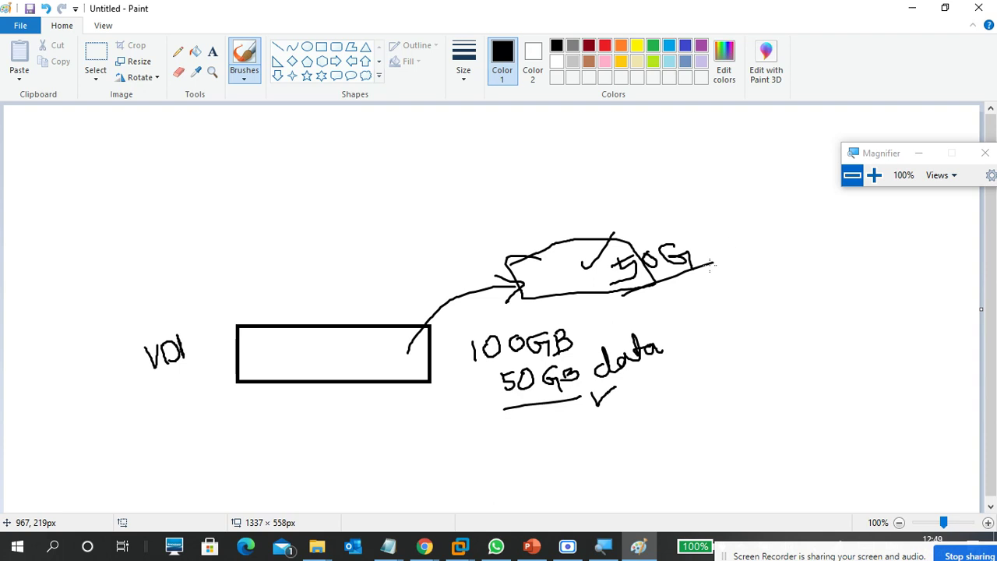
{"action": "mouse_move", "coordinate": [592, 253]}
{"action": "left_mouse_down"}
{"action": "mouse_move", "coordinate": [536, 258]}
{"action": "mouse_move", "coordinate": [588, 262]}
{"action": "mouse_move", "coordinate": [579, 285]}
{"action": "mouse_move", "coordinate": [530, 248]}
{"action": "mouse_move", "coordinate": [597, 294]}
{"action": "mouse_move", "coordinate": [559, 249]}
{"action": "left_mouse_up"}
{"action": "mouse_move", "coordinate": [519, 262]}
{"action": "left_mouse_down"}
{"action": "mouse_move", "coordinate": [502, 232]}
{"action": "mouse_move", "coordinate": [407, 298]}
{"action": "mouse_move", "coordinate": [385, 355]}
{"action": "left_mouse_up"}
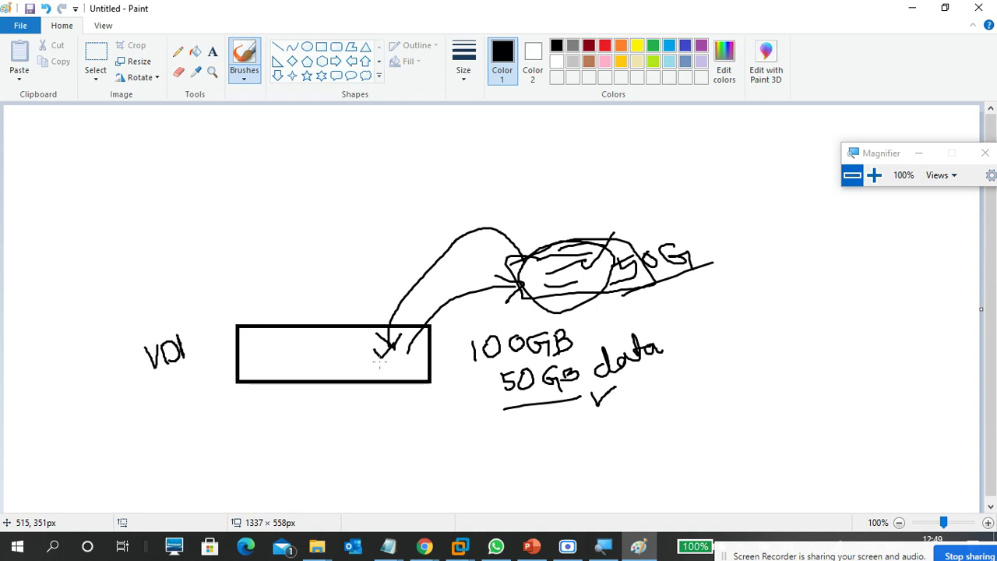
{"action": "key", "text": "ctrl+z"}
{"action": "key", "text": "ctrl+z"}
{"action": "key", "text": "ctrl+z"}
{"action": "key", "text": "ctrl+z"}
{"action": "key", "text": "ctrl+z"}
{"action": "key", "text": "ctrl+z"}
{"action": "key", "text": "ctrl+z"}
{"action": "key", "text": "ctrl+z"}
{"action": "key", "text": "ctrl+z"}
{"action": "key", "text": "ctrl+z"}
{"action": "key", "text": "ctrl+z"}
{"action": "key", "text": "ctrl+z"}
{"action": "key", "text": "ctrl+z"}
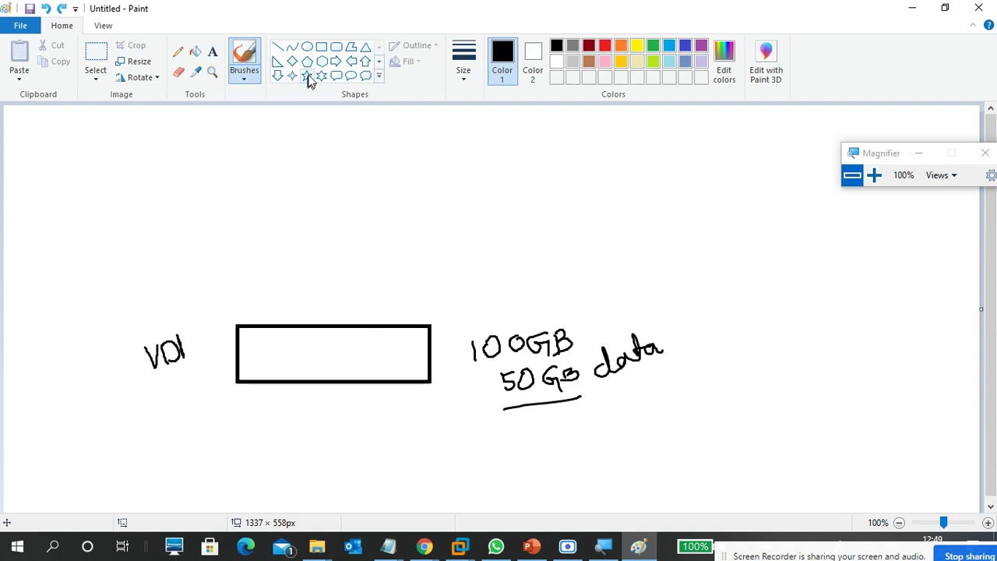
Draw a small rectangle above the large one.
{"action": "left_click", "coordinate": [321, 46]}
{"action": "mouse_move", "coordinate": [231, 274]}
{"action": "left_mouse_down"}
{"action": "mouse_move", "coordinate": [260, 305]}
{"action": "mouse_move", "coordinate": [298, 312]}
{"action": "mouse_move", "coordinate": [273, 289]}
{"action": "left_mouse_up"}
{"action": "left_click", "coordinate": [279, 235]}
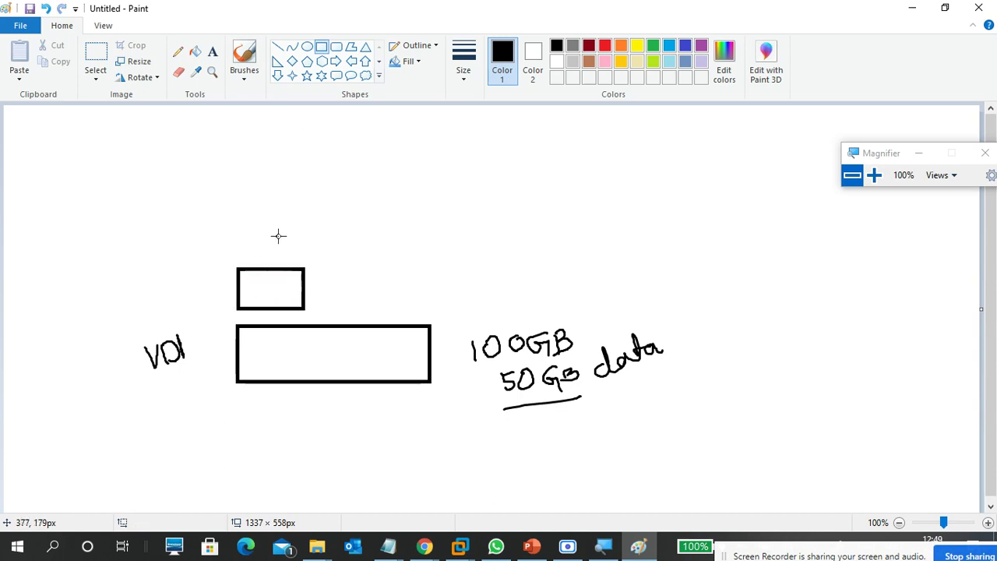
With the basic brush, join the two rectangles with a line and handwrite VDII beside the small one.
{"action": "left_click", "coordinate": [244, 71]}
{"action": "left_click", "coordinate": [159, 98]}
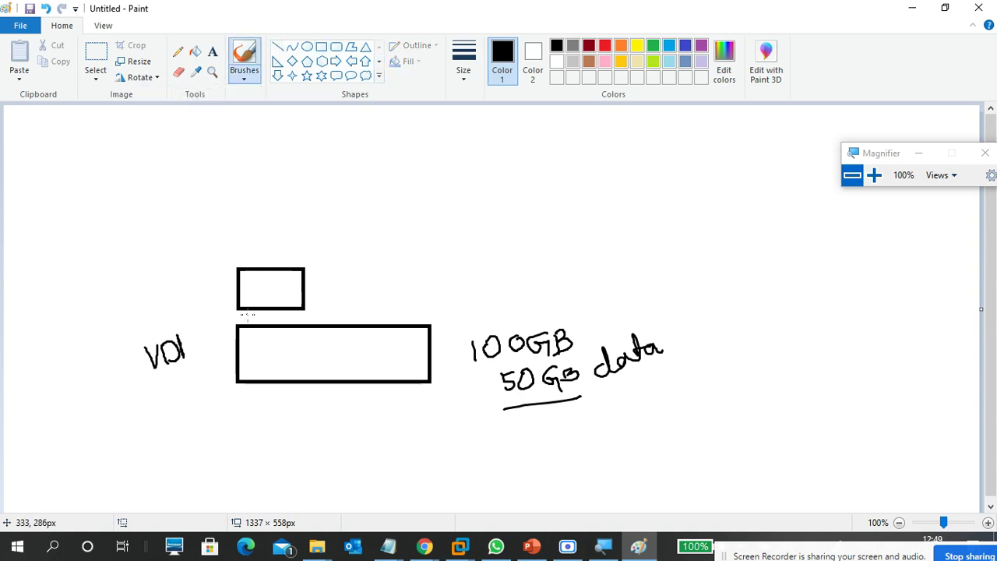
{"action": "left_click_drag", "start_coordinate": [263, 337], "coordinate": [262, 309]}
{"action": "mouse_move", "coordinate": [145, 279]}
{"action": "left_mouse_down"}
{"action": "mouse_move", "coordinate": [161, 293]}
{"action": "mouse_move", "coordinate": [183, 273]}
{"action": "mouse_move", "coordinate": [188, 287]}
{"action": "mouse_move", "coordinate": [202, 285]}
{"action": "left_mouse_up"}
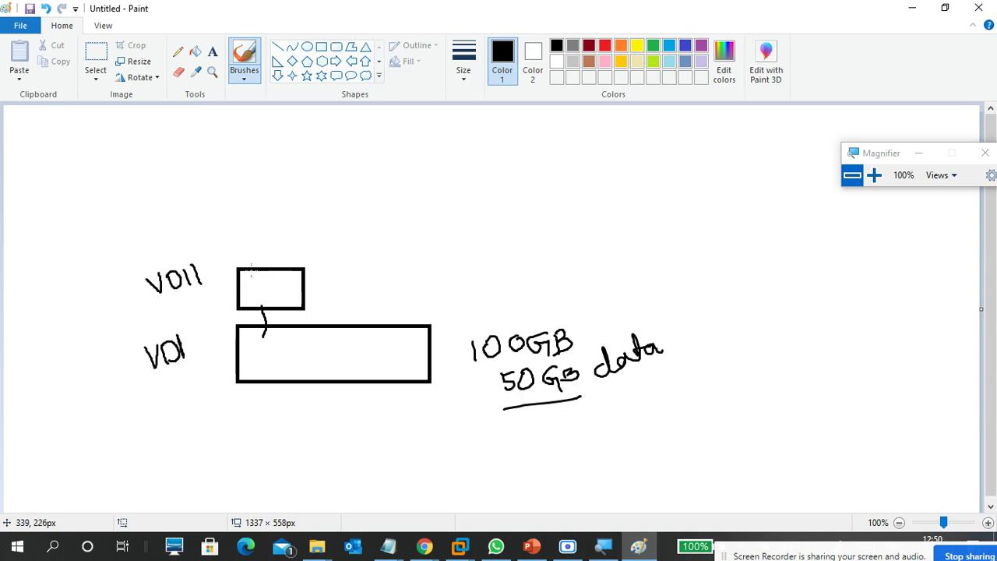
Add the typed bold label 'parent' under VDI.
{"action": "left_click", "coordinate": [212, 52]}
{"action": "left_click", "coordinate": [130, 374]}
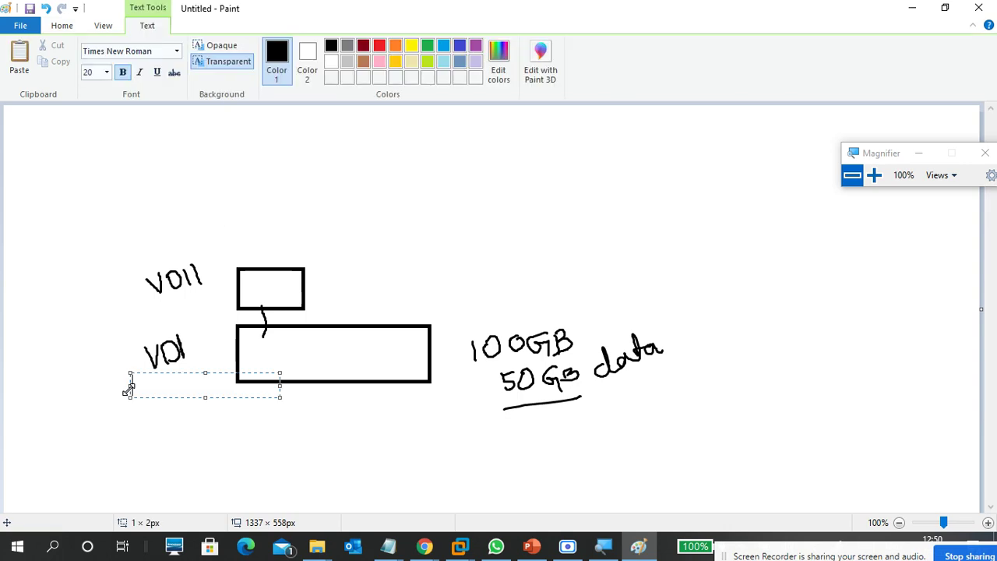
{"action": "type", "text": "parent"}
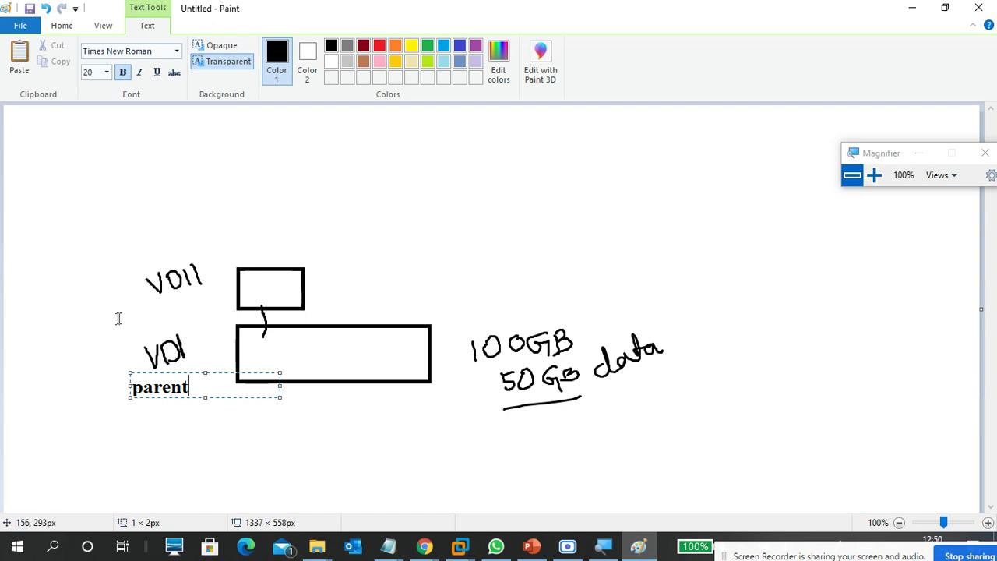
{"action": "left_click", "coordinate": [148, 293]}
Add the typed label 'child' under VDII.
{"action": "left_click", "coordinate": [144, 290]}
{"action": "type", "text": "child"}
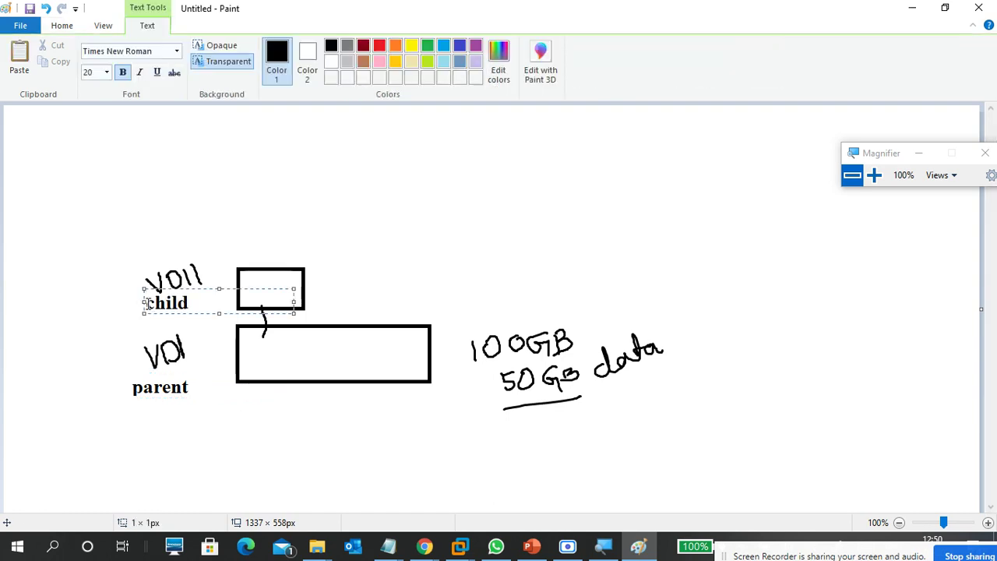
{"action": "left_click", "coordinate": [213, 232]}
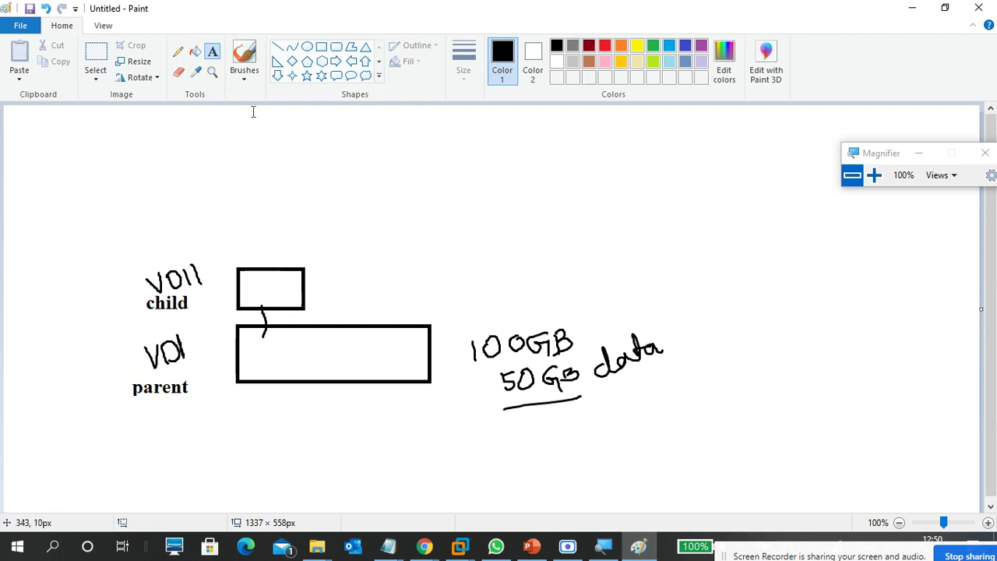
Brush ovals into both rectangles linked by a line, and tick the parent and child labels.
{"action": "left_click", "coordinate": [245, 82]}
{"action": "left_click", "coordinate": [163, 105]}
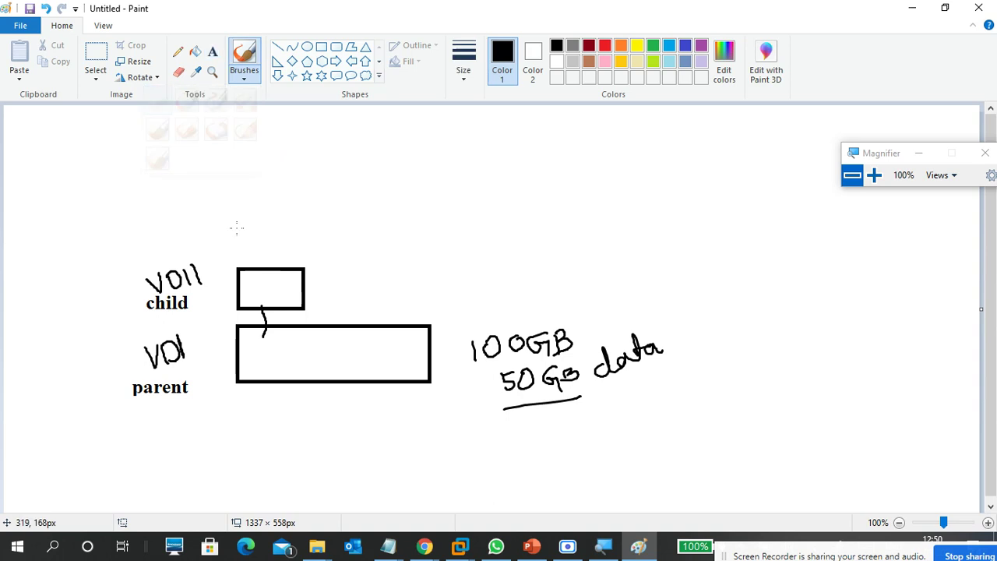
{"action": "mouse_move", "coordinate": [270, 344]}
{"action": "left_mouse_down"}
{"action": "mouse_move", "coordinate": [259, 362]}
{"action": "mouse_move", "coordinate": [328, 364]}
{"action": "mouse_move", "coordinate": [381, 350]}
{"action": "mouse_move", "coordinate": [268, 346]}
{"action": "mouse_move", "coordinate": [269, 290]}
{"action": "mouse_move", "coordinate": [245, 280]}
{"action": "mouse_move", "coordinate": [295, 285]}
{"action": "mouse_move", "coordinate": [252, 274]}
{"action": "mouse_move", "coordinate": [277, 295]}
{"action": "mouse_move", "coordinate": [297, 259]}
{"action": "left_mouse_up"}
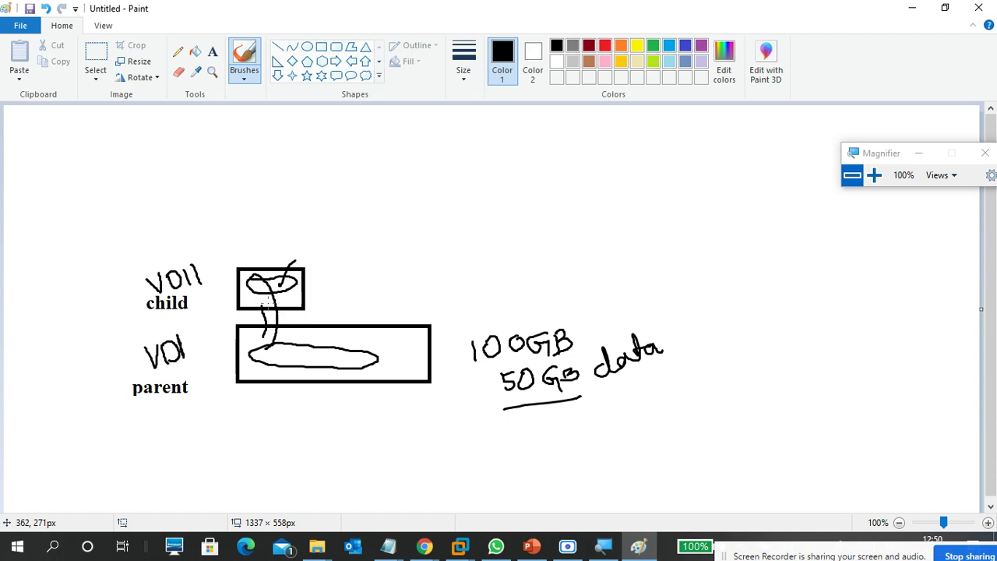
{"action": "left_click_drag", "start_coordinate": [262, 300], "coordinate": [274, 261]}
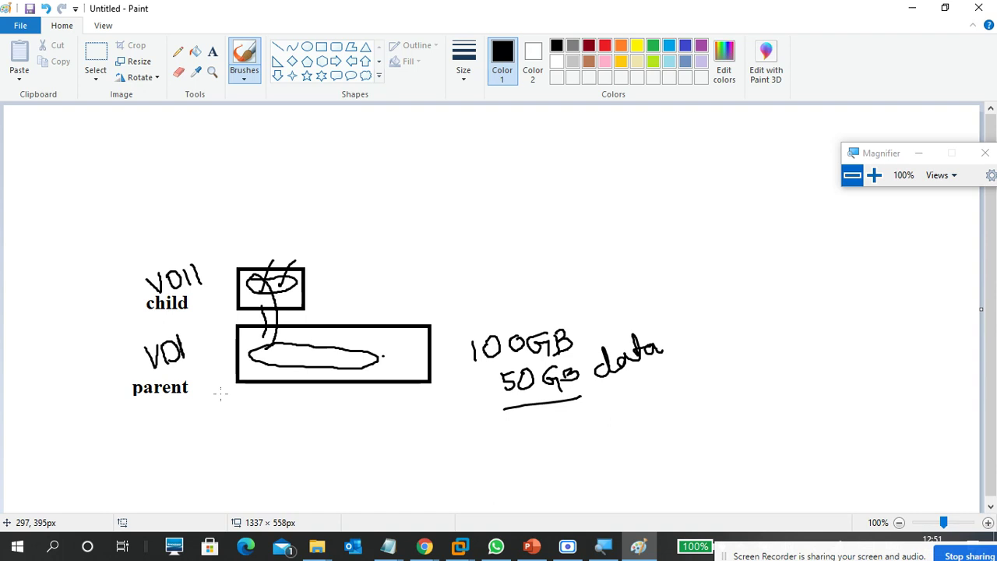
{"action": "left_click_drag", "start_coordinate": [221, 392], "coordinate": [237, 387]}
{"action": "left_click_drag", "start_coordinate": [208, 294], "coordinate": [228, 287]}
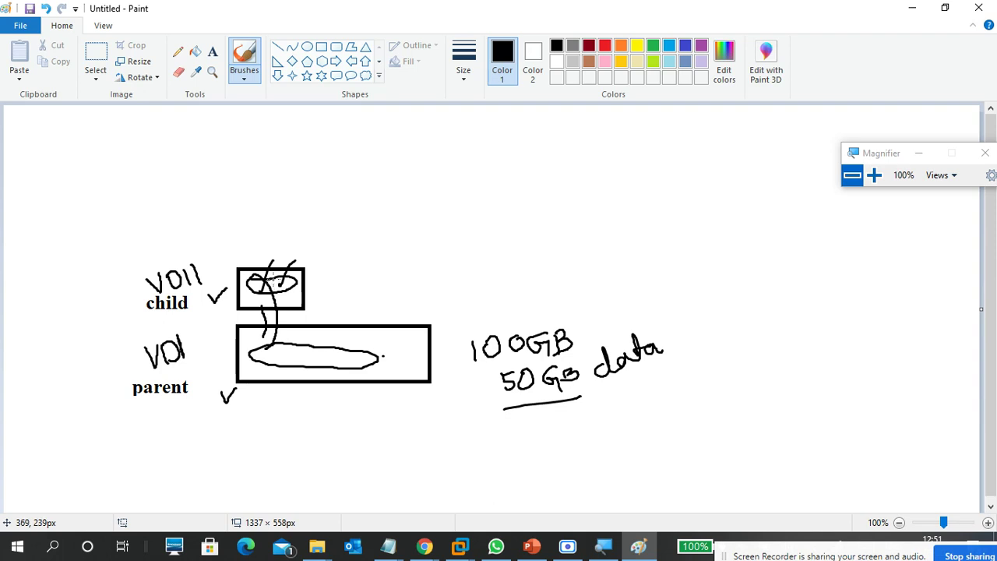
Write 50 at the end of the parent oval and scribble figures in the child oval.
{"action": "mouse_move", "coordinate": [382, 357]}
{"action": "left_mouse_down"}
{"action": "mouse_move", "coordinate": [375, 343]}
{"action": "mouse_move", "coordinate": [383, 348]}
{"action": "left_mouse_up"}
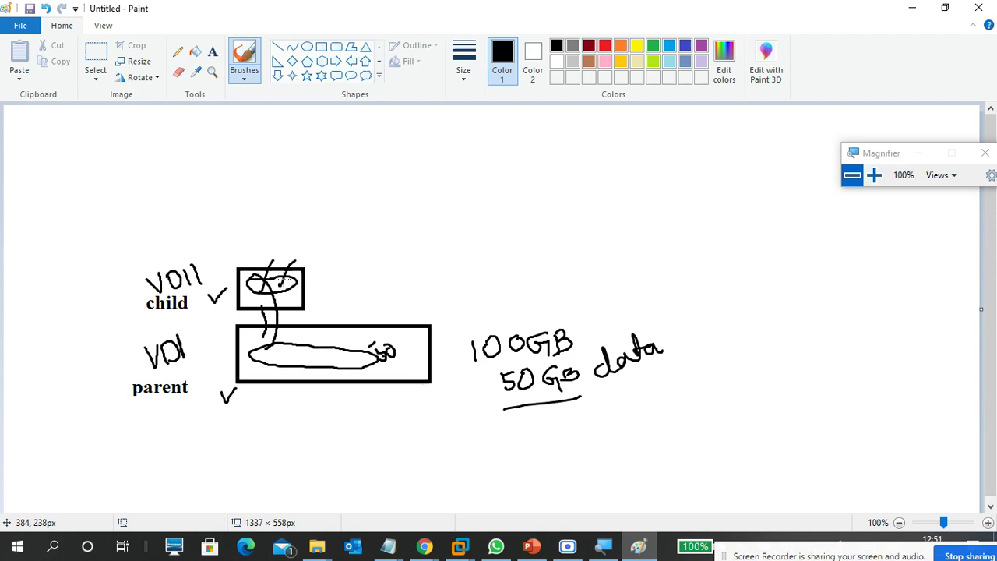
{"action": "left_click_drag", "start_coordinate": [262, 279], "coordinate": [295, 284]}
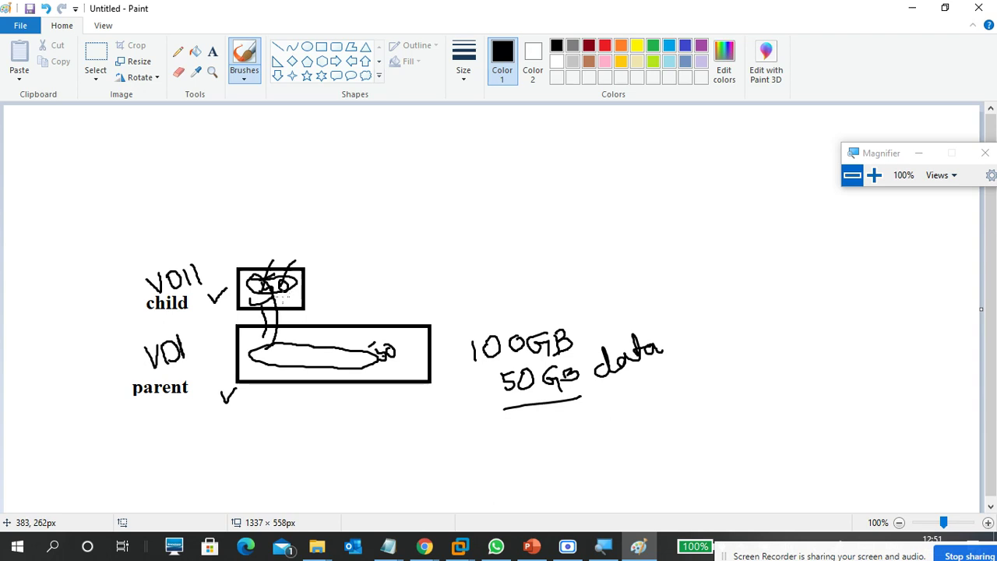
{"action": "mouse_move", "coordinate": [248, 278]}
{"action": "left_mouse_down"}
{"action": "mouse_move", "coordinate": [265, 296]}
{"action": "mouse_move", "coordinate": [297, 290]}
{"action": "mouse_move", "coordinate": [267, 308]}
{"action": "mouse_move", "coordinate": [302, 296]}
{"action": "mouse_move", "coordinate": [365, 312]}
{"action": "mouse_move", "coordinate": [367, 334]}
{"action": "mouse_move", "coordinate": [371, 323]}
{"action": "left_mouse_up"}
Add an alpha mark and a G after the 50, then undo the recent strokes twice.
{"action": "left_click_drag", "start_coordinate": [387, 290], "coordinate": [397, 292]}
{"action": "left_click_drag", "start_coordinate": [403, 346], "coordinate": [403, 356]}
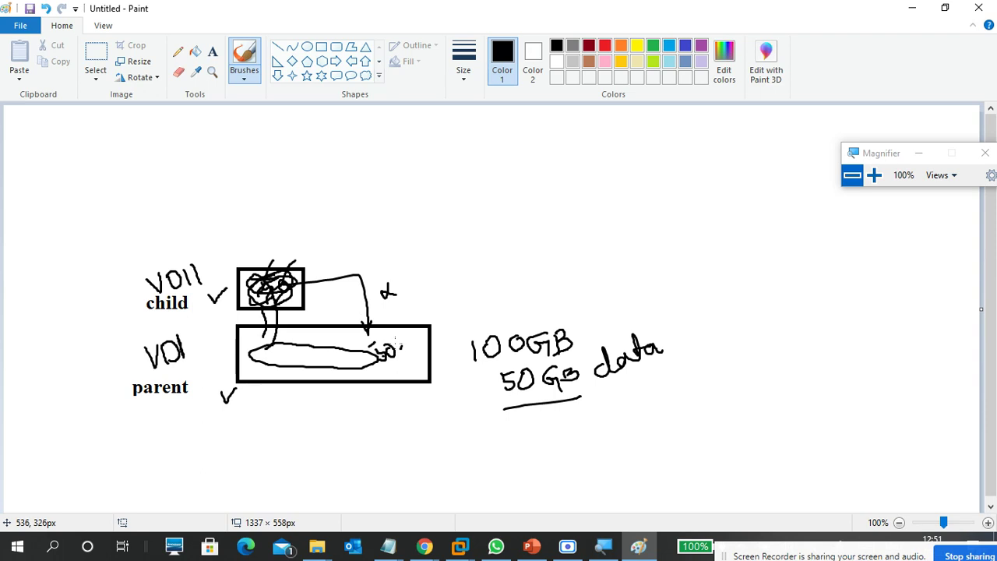
{"action": "key", "text": "ctrl+z"}
{"action": "key", "text": "ctrl+z"}
{"action": "key", "text": "ctrl+z"}
{"action": "key", "text": "ctrl+z"}
{"action": "key", "text": "ctrl+z"}
{"action": "key", "text": "ctrl+z"}
{"action": "key", "text": "ctrl+z"}
{"action": "key", "text": "ctrl+z"}
{"action": "key", "text": "ctrl+z"}
{"action": "key", "text": "ctrl+z"}
{"action": "key", "text": "ctrl+z"}
{"action": "key", "text": "ctrl+z"}
{"action": "key", "text": "ctrl+z"}
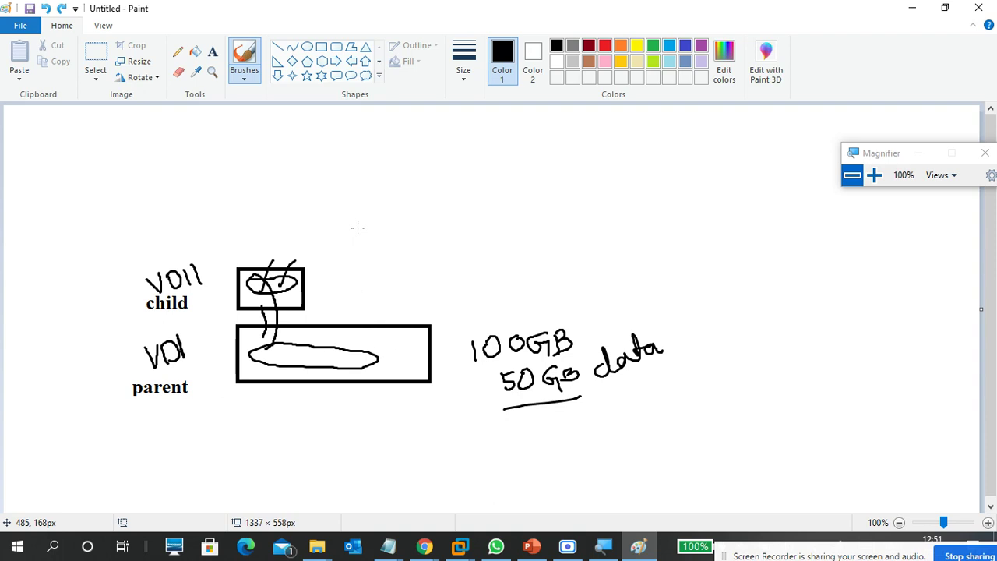
{"action": "key", "text": "ctrl+z"}
{"action": "key", "text": "ctrl+z"}
{"action": "key", "text": "ctrl+z"}
{"action": "key", "text": "ctrl+z"}
{"action": "key", "text": "ctrl+z"}
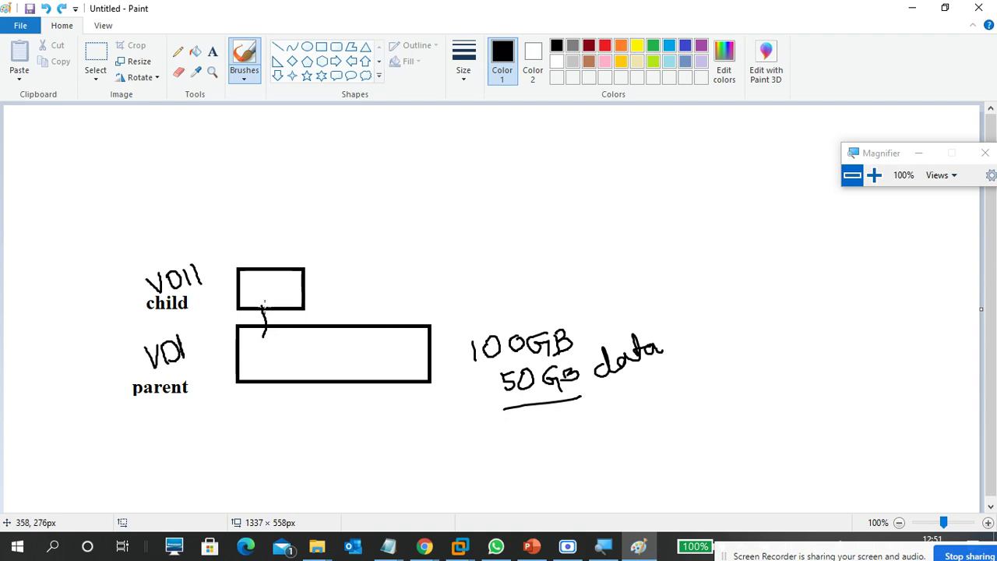
Draw a check mark in the child box, undoing the stray V mark and curved arrow.
{"action": "left_click_drag", "start_coordinate": [262, 284], "coordinate": [282, 275]}
{"action": "left_click_drag", "start_coordinate": [270, 342], "coordinate": [275, 341]}
{"action": "left_click_drag", "start_coordinate": [282, 337], "coordinate": [286, 343]}
{"action": "mouse_move", "coordinate": [304, 287]}
{"action": "left_mouse_down"}
{"action": "mouse_move", "coordinate": [316, 331]}
{"action": "mouse_move", "coordinate": [321, 317]}
{"action": "mouse_move", "coordinate": [335, 348]}
{"action": "left_mouse_up"}
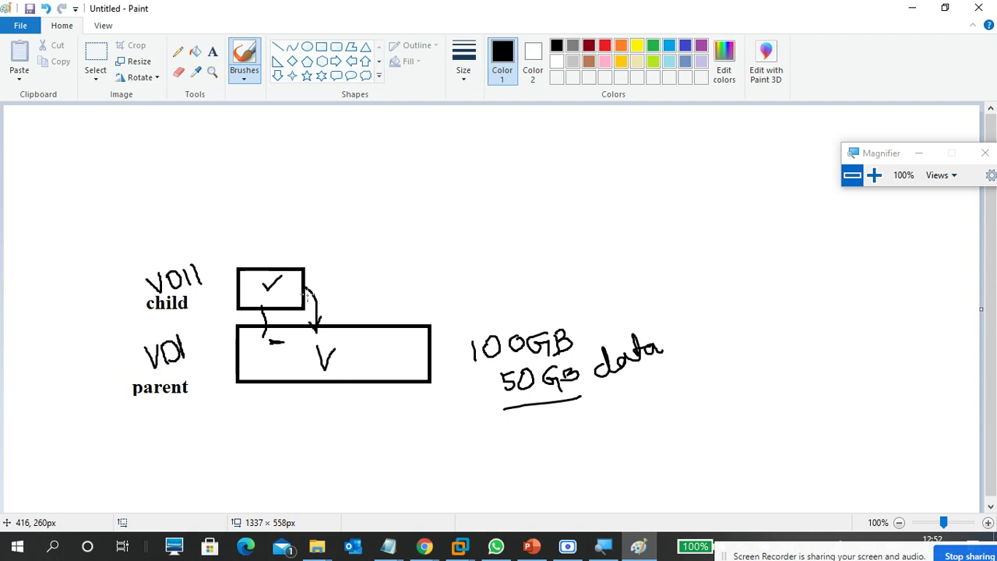
{"action": "mouse_move", "coordinate": [320, 348]}
{"action": "left_mouse_down"}
{"action": "mouse_move", "coordinate": [331, 363]}
{"action": "mouse_move", "coordinate": [348, 347]}
{"action": "left_mouse_up"}
{"action": "key", "text": "ctrl+z"}
{"action": "key", "text": "ctrl+z"}
{"action": "key", "text": "ctrl+z"}
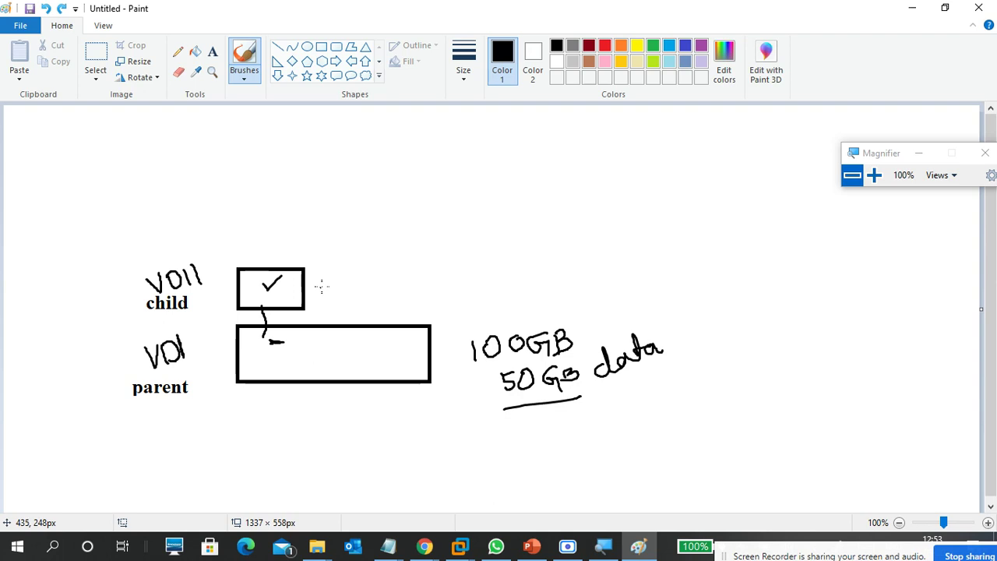
Draw two rectangles right of the ticked child box, making a row of three.
{"action": "left_click", "coordinate": [321, 49]}
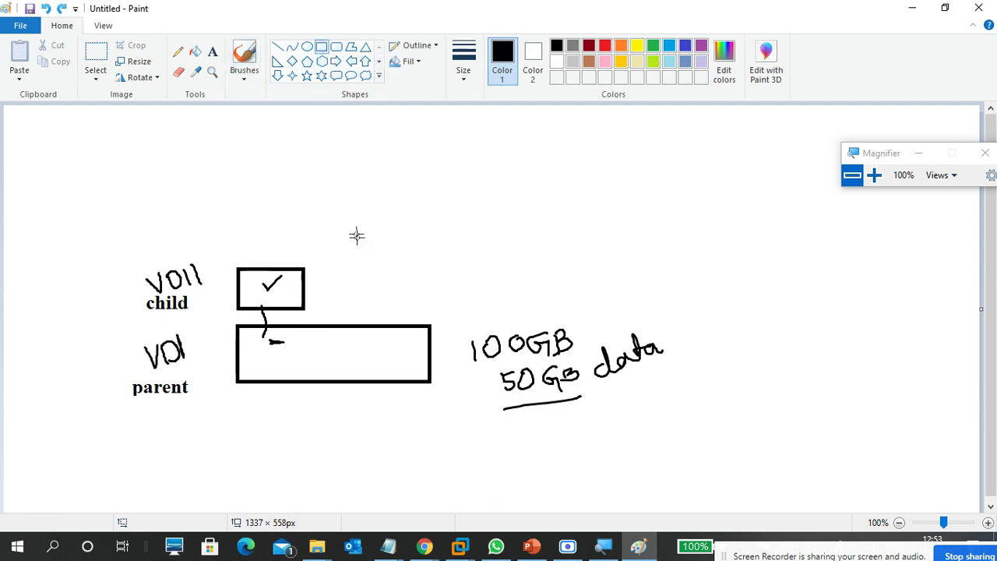
{"action": "left_click_drag", "start_coordinate": [318, 267], "coordinate": [376, 309]}
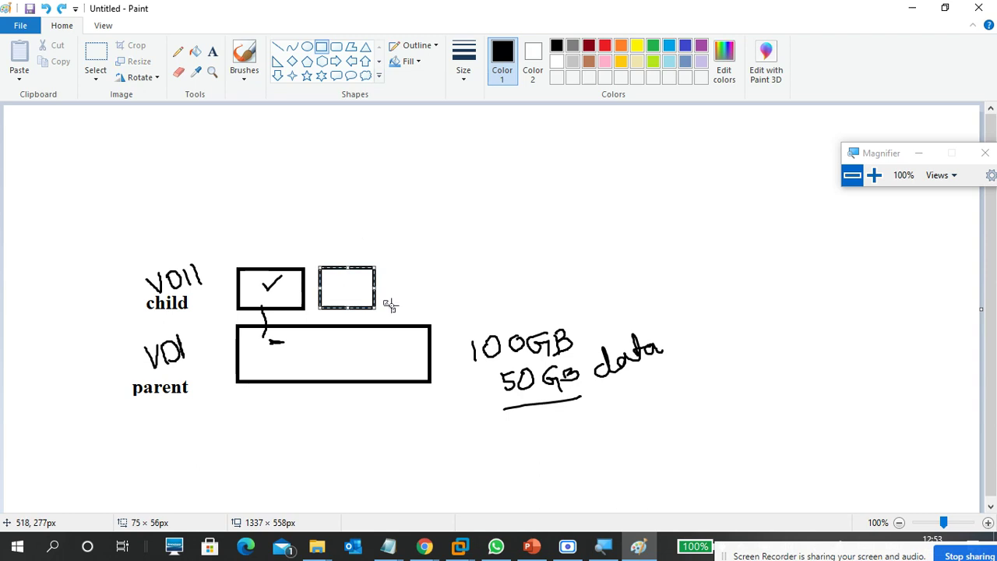
{"action": "left_click_drag", "start_coordinate": [388, 265], "coordinate": [435, 307]}
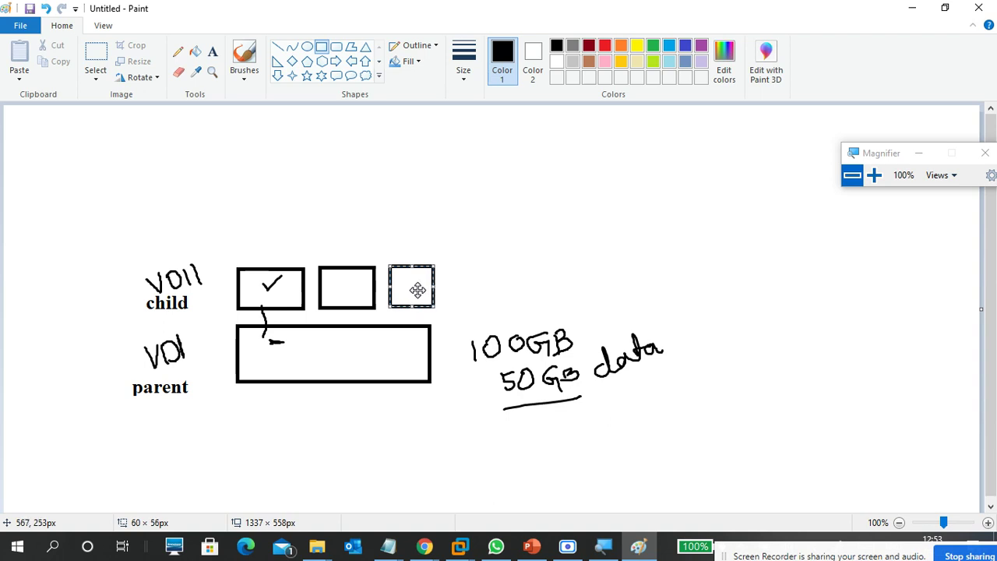
{"action": "left_click", "coordinate": [356, 353]}
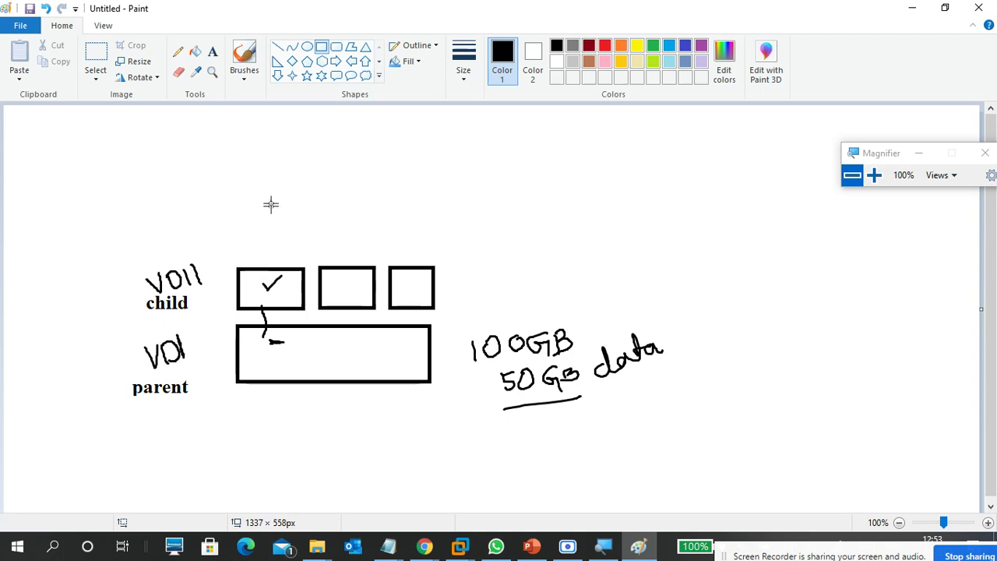
With the freehand brush, strike out the old child label and write CD1 and CD2 labels.
{"action": "left_click", "coordinate": [253, 80]}
{"action": "left_click", "coordinate": [157, 129]}
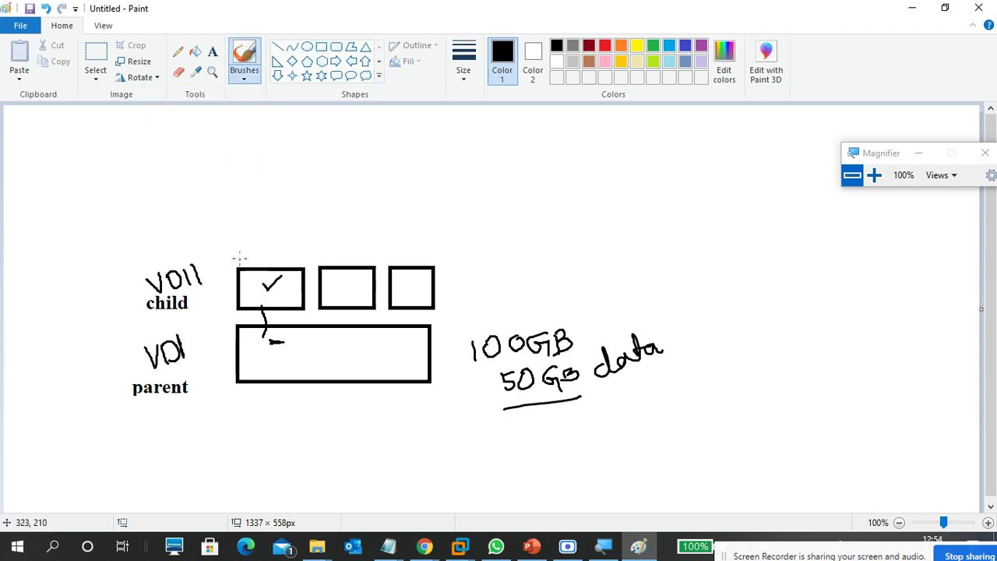
{"action": "mouse_move", "coordinate": [148, 285]}
{"action": "left_mouse_down"}
{"action": "mouse_move", "coordinate": [194, 260]}
{"action": "mouse_move", "coordinate": [237, 268]}
{"action": "mouse_move", "coordinate": [246, 252]}
{"action": "left_mouse_up"}
{"action": "left_click_drag", "start_coordinate": [318, 248], "coordinate": [319, 258]}
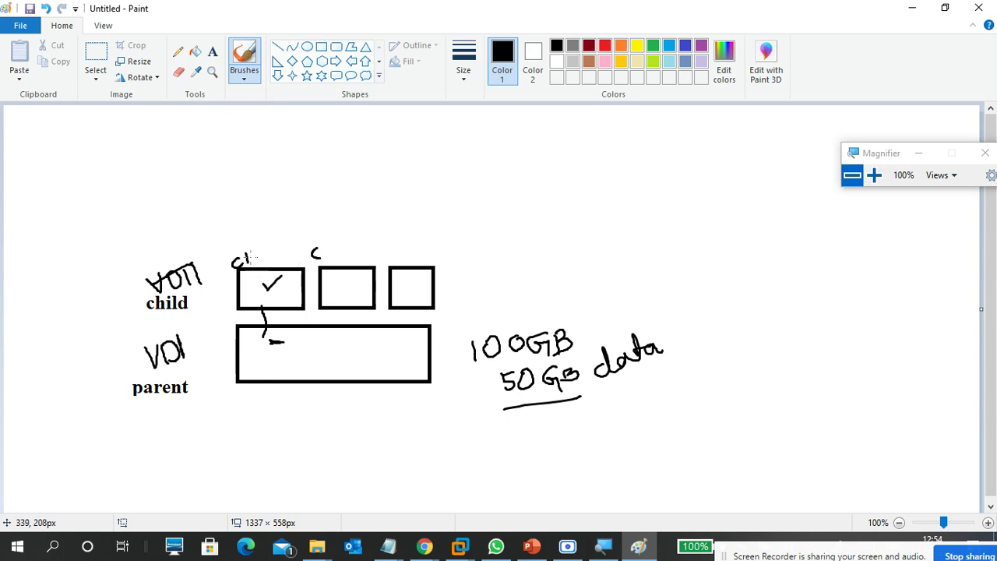
{"action": "left_click_drag", "start_coordinate": [245, 246], "coordinate": [258, 247]}
{"action": "key", "text": "ctrl+z"}
{"action": "left_click_drag", "start_coordinate": [245, 248], "coordinate": [260, 259]}
{"action": "mouse_move", "coordinate": [323, 239]}
{"action": "left_mouse_down"}
{"action": "mouse_move", "coordinate": [322, 257]}
{"action": "mouse_move", "coordinate": [333, 248]}
{"action": "mouse_move", "coordinate": [324, 259]}
{"action": "mouse_move", "coordinate": [347, 246]}
{"action": "mouse_move", "coordinate": [388, 256]}
{"action": "mouse_move", "coordinate": [404, 241]}
{"action": "mouse_move", "coordinate": [381, 258]}
{"action": "mouse_move", "coordinate": [406, 239]}
{"action": "mouse_move", "coordinate": [406, 253]}
{"action": "left_mouse_up"}
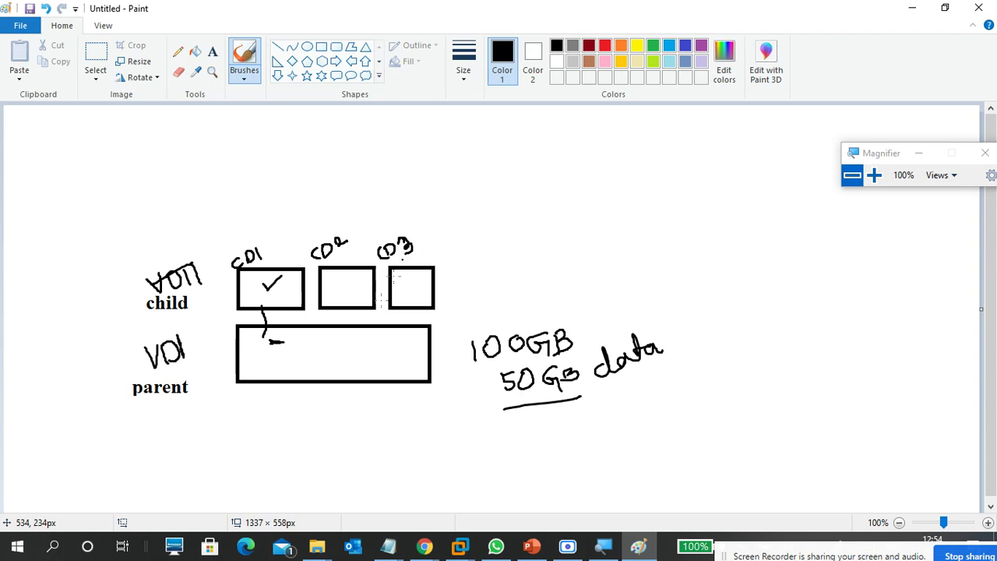
Tick the parent label and the CD2 box, and link CD2 and CD3 to the parent box.
{"action": "mouse_move", "coordinate": [211, 355]}
{"action": "left_mouse_down"}
{"action": "mouse_move", "coordinate": [221, 360]}
{"action": "mouse_move", "coordinate": [234, 339]}
{"action": "left_mouse_up"}
{"action": "mouse_move", "coordinate": [357, 281]}
{"action": "left_mouse_down"}
{"action": "mouse_move", "coordinate": [373, 269]}
{"action": "mouse_move", "coordinate": [433, 269]}
{"action": "left_mouse_up"}
{"action": "left_click_drag", "start_coordinate": [346, 307], "coordinate": [349, 327]}
{"action": "left_click_drag", "start_coordinate": [413, 306], "coordinate": [414, 331]}
Draw arrows into CD1, CD2 and CD3 and outline the check marks in each box.
{"action": "mouse_move", "coordinate": [281, 221]}
{"action": "left_mouse_down"}
{"action": "mouse_move", "coordinate": [283, 263]}
{"action": "mouse_move", "coordinate": [290, 258]}
{"action": "left_mouse_up"}
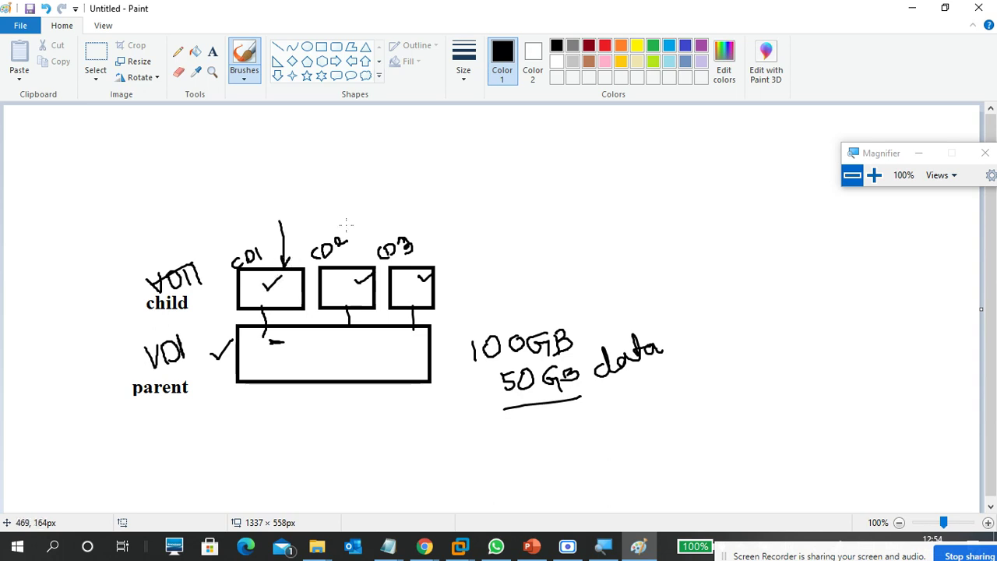
{"action": "mouse_move", "coordinate": [361, 213]}
{"action": "left_mouse_down"}
{"action": "mouse_move", "coordinate": [348, 279]}
{"action": "mouse_move", "coordinate": [355, 272]}
{"action": "left_mouse_up"}
{"action": "left_click_drag", "start_coordinate": [444, 222], "coordinate": [422, 277]}
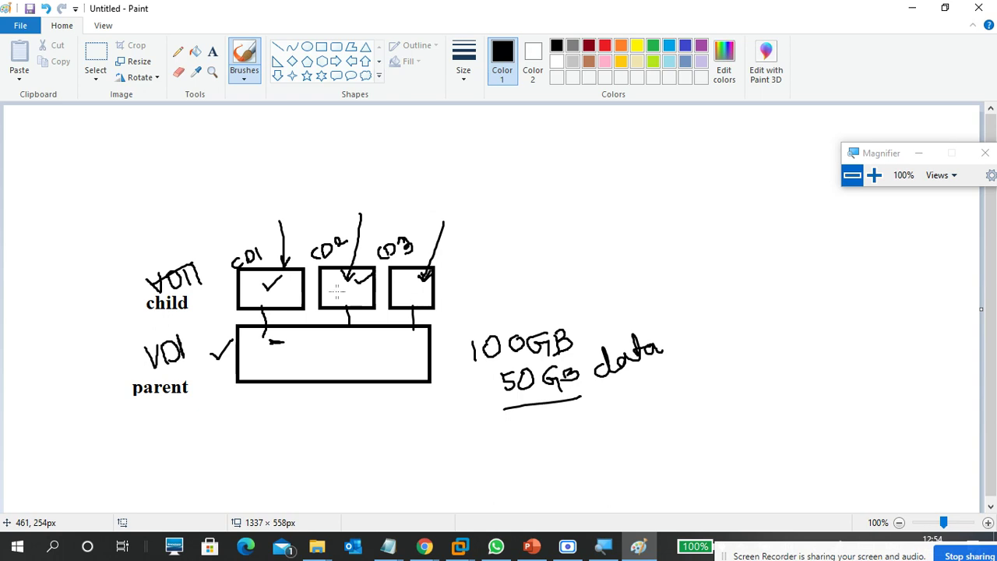
{"action": "left_click_drag", "start_coordinate": [267, 289], "coordinate": [283, 274]}
{"action": "mouse_move", "coordinate": [259, 284]}
{"action": "left_mouse_down"}
{"action": "mouse_move", "coordinate": [289, 290]}
{"action": "mouse_move", "coordinate": [255, 279]}
{"action": "left_mouse_up"}
{"action": "mouse_move", "coordinate": [340, 284]}
{"action": "left_mouse_down"}
{"action": "mouse_move", "coordinate": [340, 272]}
{"action": "mouse_move", "coordinate": [336, 279]}
{"action": "left_mouse_up"}
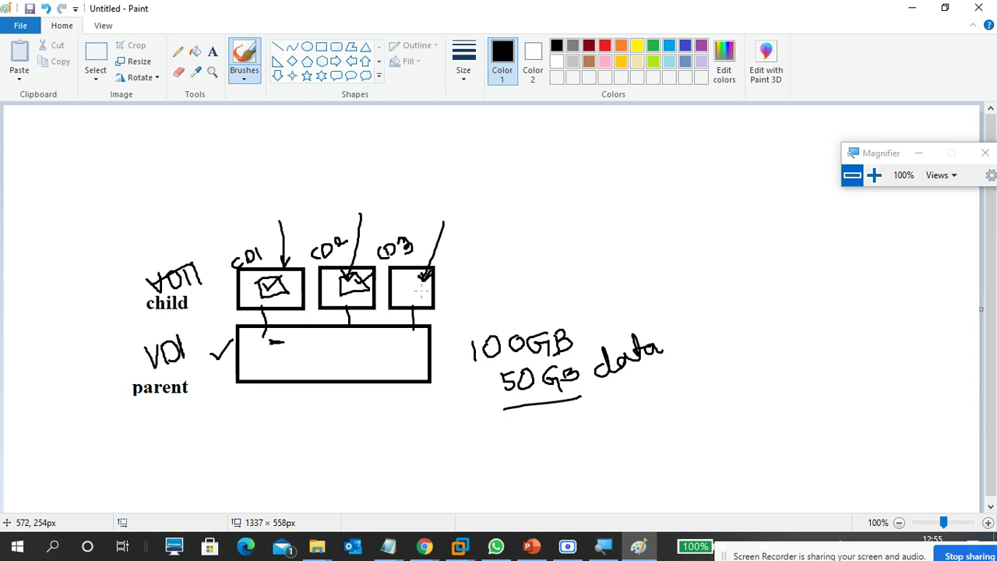
{"action": "mouse_move", "coordinate": [405, 293]}
{"action": "left_mouse_down"}
{"action": "mouse_move", "coordinate": [421, 276]}
{"action": "mouse_move", "coordinate": [405, 276]}
{"action": "left_mouse_up"}
Draw a wide box right of the first diagram and hand-write CMS beside it.
{"action": "left_click", "coordinate": [321, 47]}
{"action": "left_click_drag", "start_coordinate": [590, 231], "coordinate": [733, 266]}
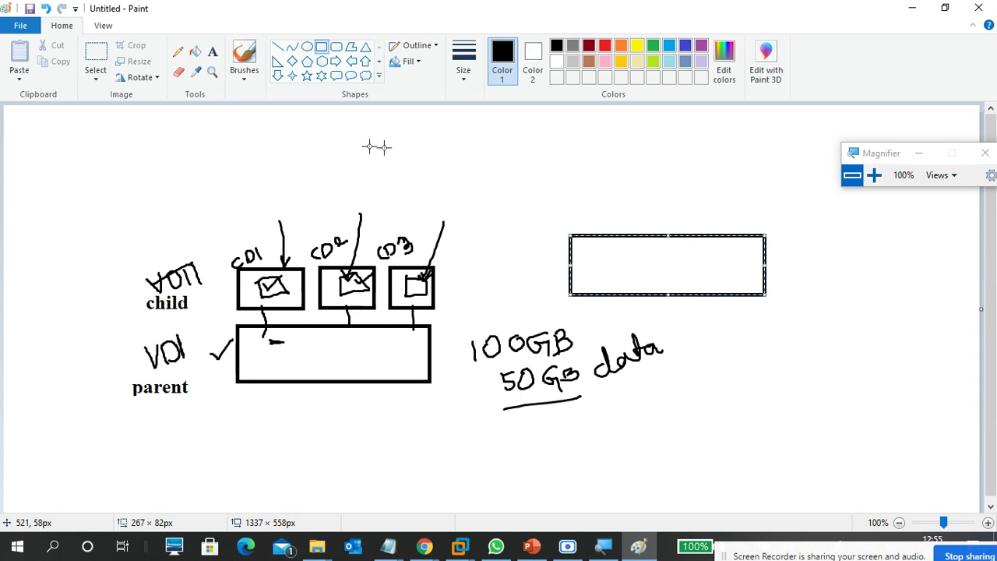
{"action": "left_click", "coordinate": [247, 80]}
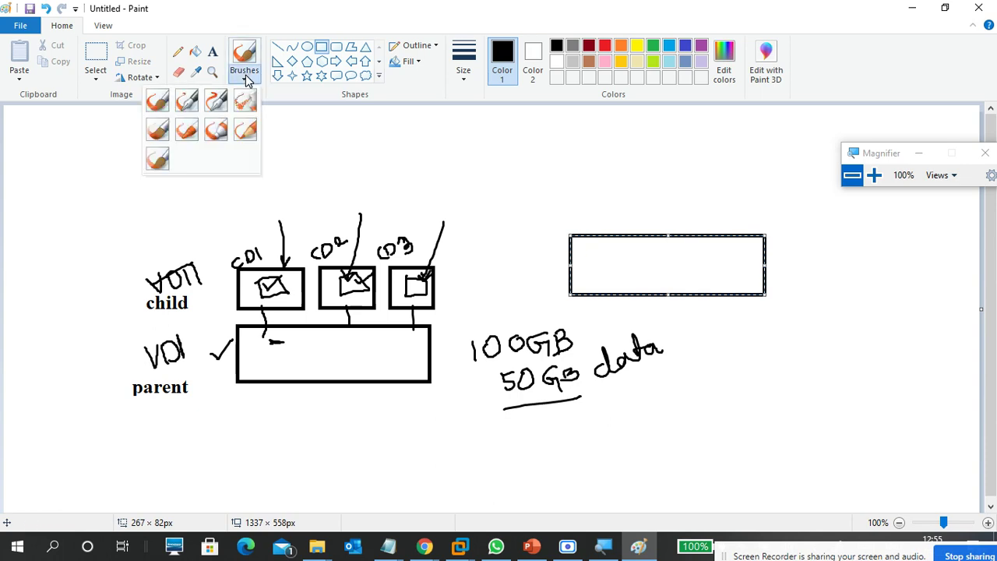
{"action": "left_click", "coordinate": [157, 101]}
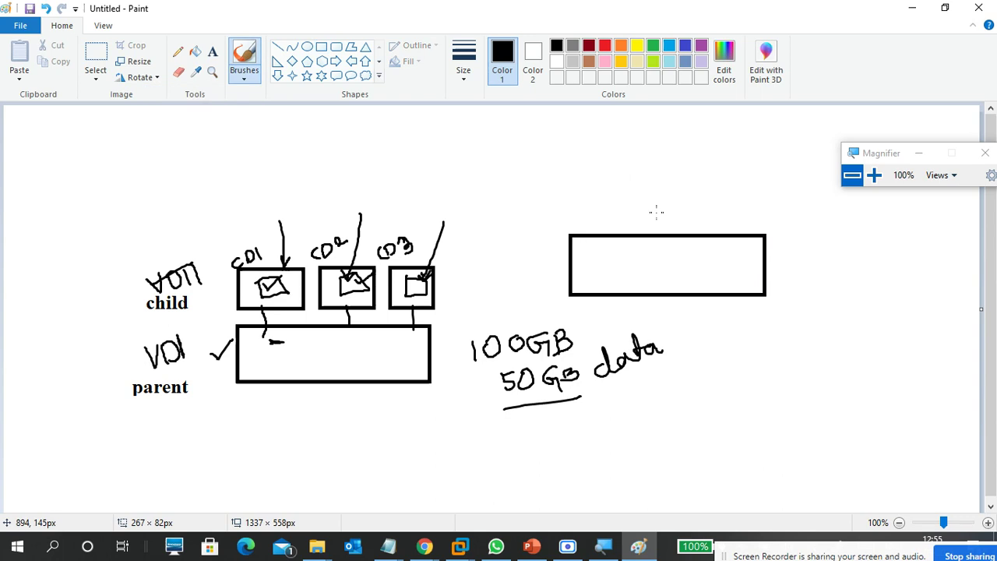
{"action": "mouse_move", "coordinate": [849, 258]}
{"action": "left_mouse_down"}
{"action": "mouse_move", "coordinate": [848, 276]}
{"action": "mouse_move", "coordinate": [896, 248]}
{"action": "mouse_move", "coordinate": [886, 253]}
{"action": "left_mouse_up"}
{"action": "mouse_move", "coordinate": [867, 295]}
{"action": "left_mouse_down"}
{"action": "mouse_move", "coordinate": [887, 321]}
{"action": "mouse_move", "coordinate": [885, 339]}
{"action": "mouse_move", "coordinate": [894, 335]}
{"action": "left_mouse_up"}
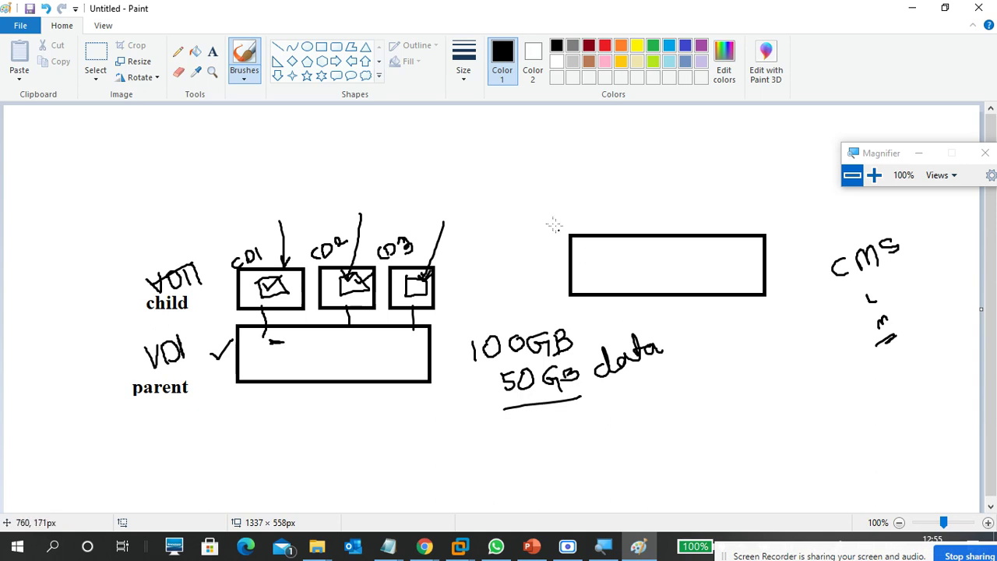
Draw three small boxes in a row above the wide box.
{"action": "left_click", "coordinate": [321, 46]}
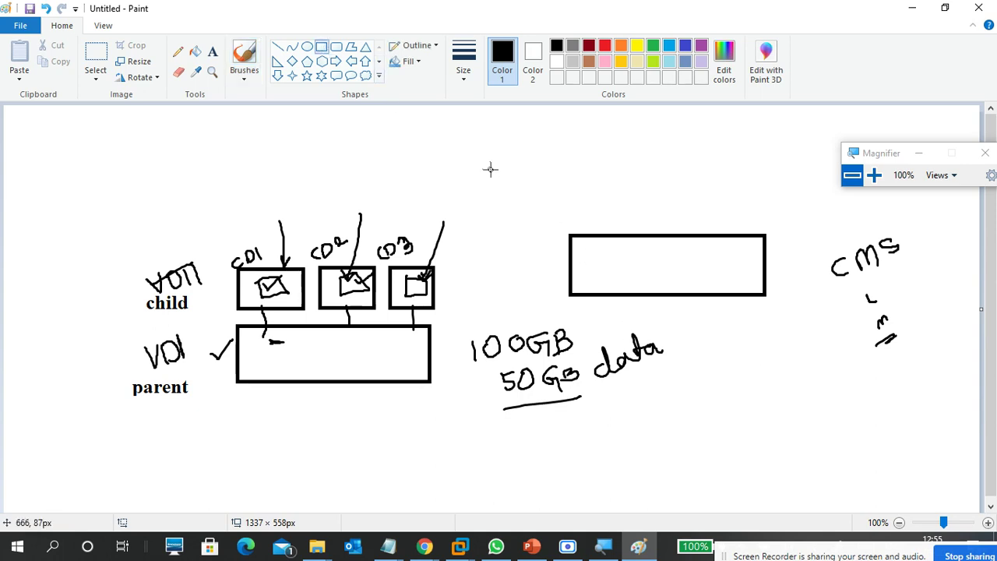
{"action": "mouse_move", "coordinate": [561, 180]}
{"action": "left_mouse_down"}
{"action": "mouse_move", "coordinate": [616, 220]}
{"action": "mouse_move", "coordinate": [599, 196]}
{"action": "left_mouse_up"}
{"action": "left_click_drag", "start_coordinate": [639, 172], "coordinate": [681, 212]}
{"action": "left_click_drag", "start_coordinate": [708, 172], "coordinate": [752, 212]}
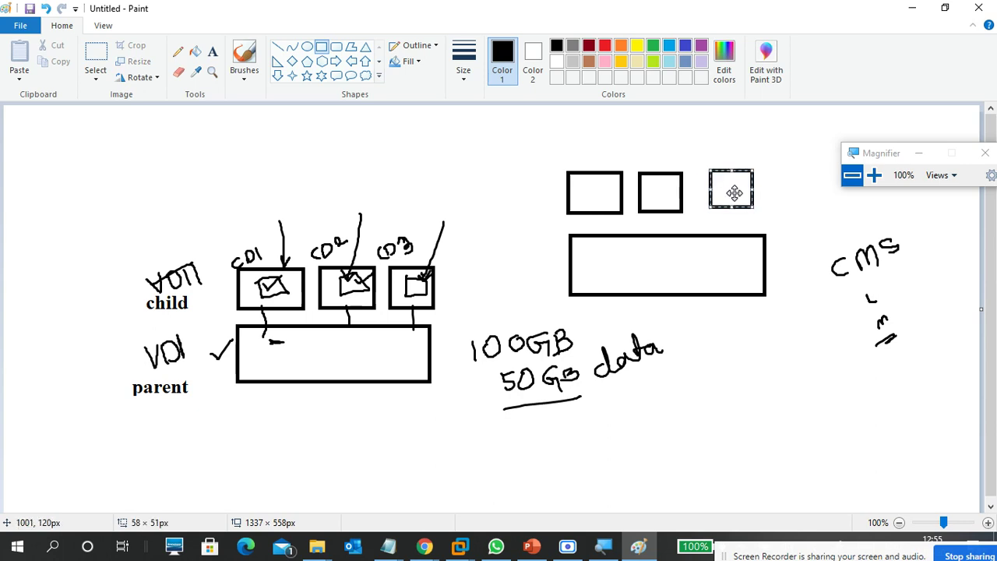
{"action": "left_click", "coordinate": [523, 189]}
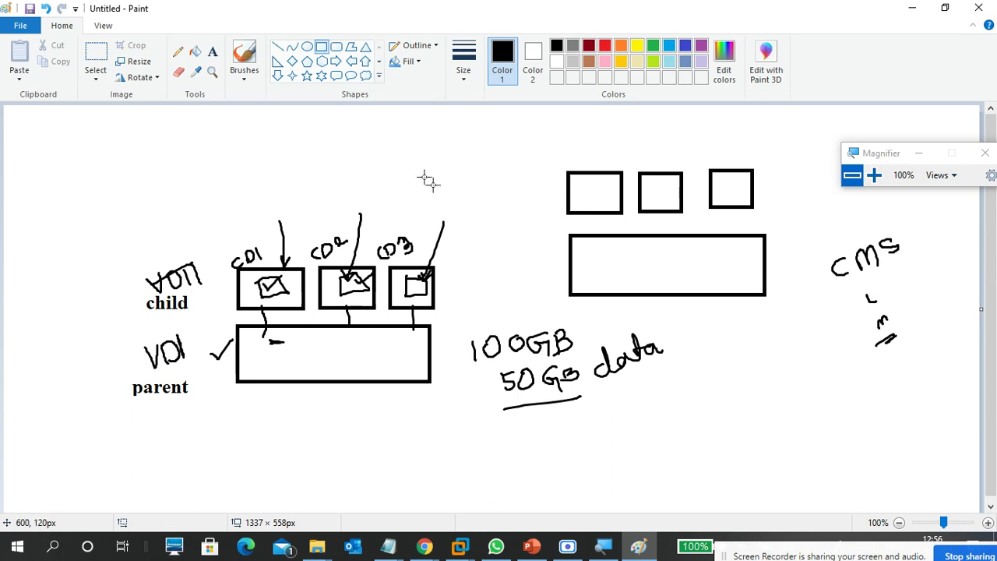
Write OS inside the wide box with the basic brush.
{"action": "left_click", "coordinate": [241, 81]}
{"action": "left_click", "coordinate": [159, 103]}
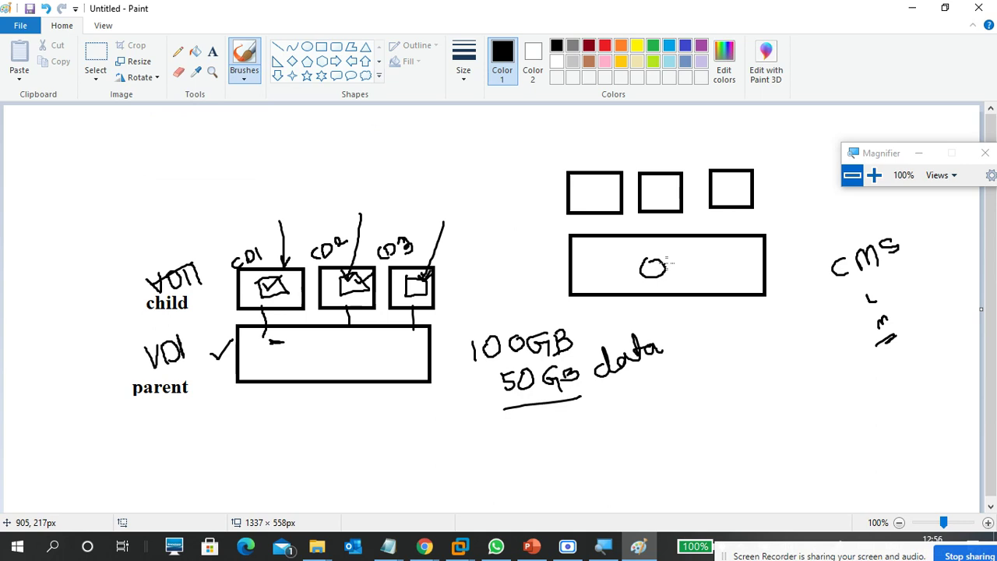
{"action": "mouse_move", "coordinate": [680, 252]}
{"action": "left_mouse_down"}
{"action": "mouse_move", "coordinate": [682, 266]}
{"action": "mouse_move", "coordinate": [670, 277]}
{"action": "left_mouse_up"}
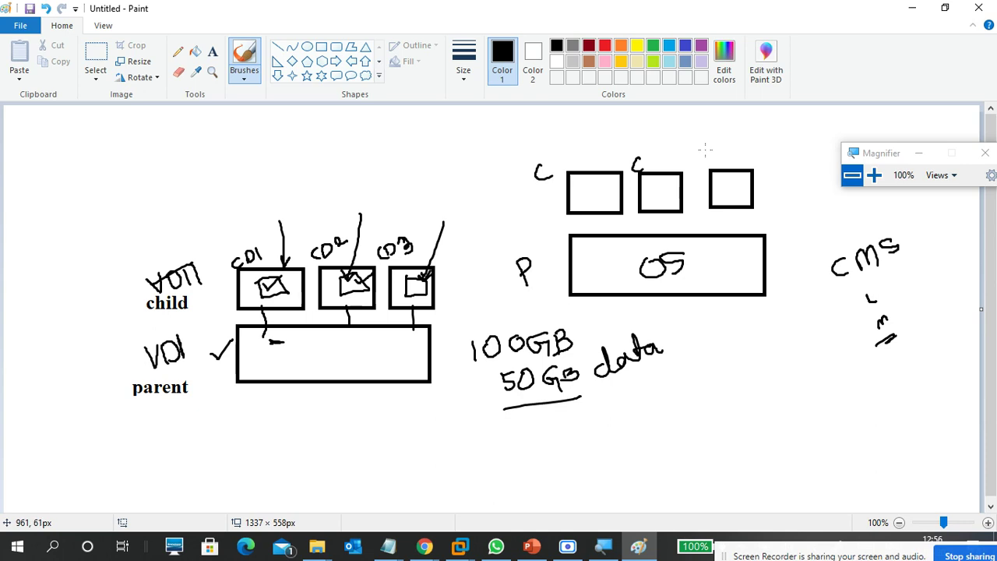
Draw connector lines from the OS box up to the top shapes and an arrow downward.
{"action": "mouse_move", "coordinate": [569, 123]}
{"action": "left_mouse_down"}
{"action": "mouse_move", "coordinate": [566, 147]}
{"action": "mouse_move", "coordinate": [576, 127]}
{"action": "left_mouse_up"}
{"action": "left_click_drag", "start_coordinate": [597, 207], "coordinate": [590, 148]}
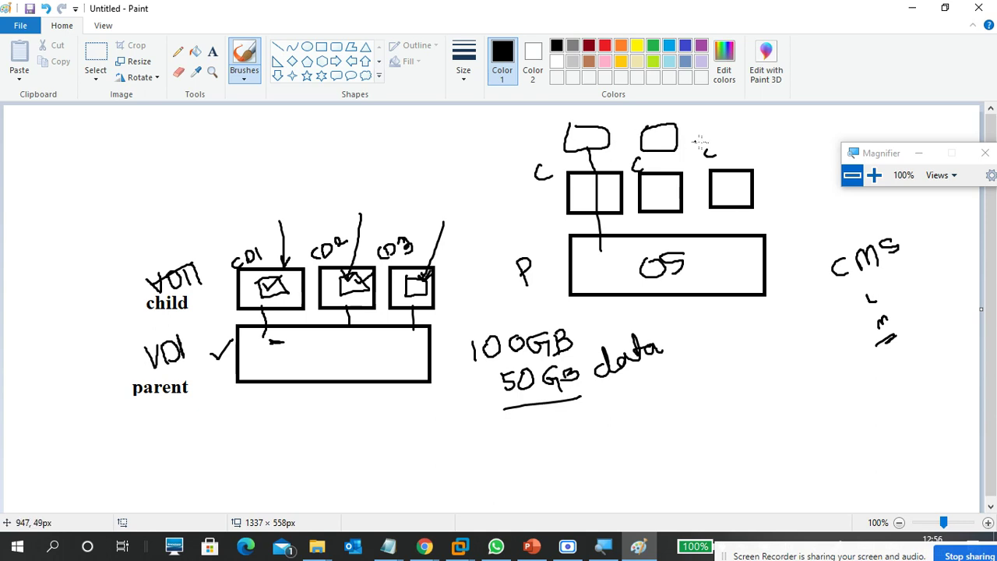
{"action": "mouse_move", "coordinate": [709, 121]}
{"action": "left_mouse_down"}
{"action": "mouse_move", "coordinate": [744, 148]}
{"action": "mouse_move", "coordinate": [697, 130]}
{"action": "left_mouse_up"}
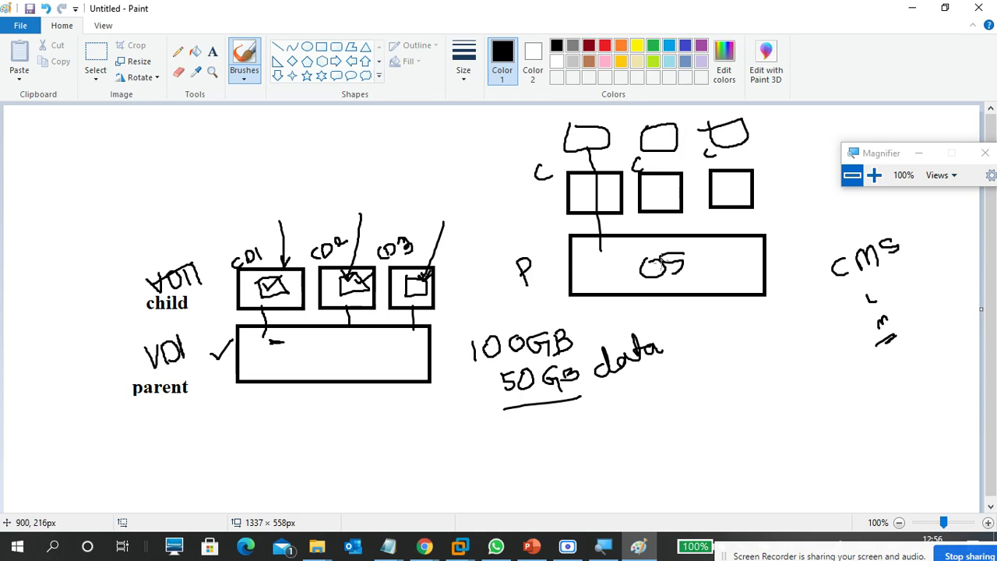
{"action": "left_click_drag", "start_coordinate": [675, 232], "coordinate": [662, 137]}
{"action": "left_click_drag", "start_coordinate": [730, 258], "coordinate": [736, 146]}
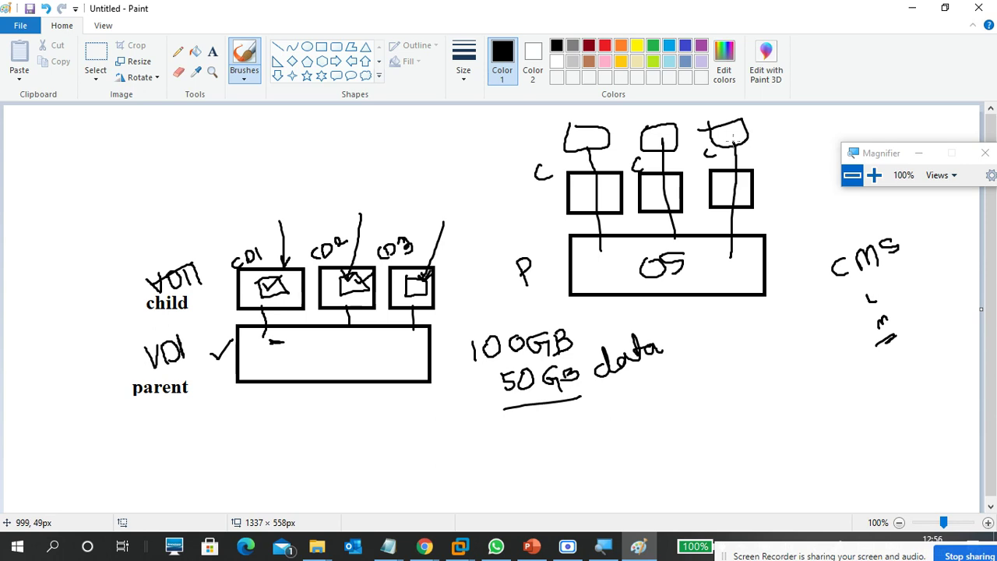
{"action": "mouse_move", "coordinate": [719, 271]}
{"action": "left_mouse_down"}
{"action": "mouse_move", "coordinate": [735, 317]}
{"action": "mouse_move", "coordinate": [784, 327]}
{"action": "mouse_move", "coordinate": [818, 359]}
{"action": "left_mouse_up"}
Tick the left and right C boxes and bracket the 100GB and 50GB notes.
{"action": "left_click_drag", "start_coordinate": [579, 192], "coordinate": [595, 180]}
{"action": "left_click_drag", "start_coordinate": [711, 192], "coordinate": [748, 178]}
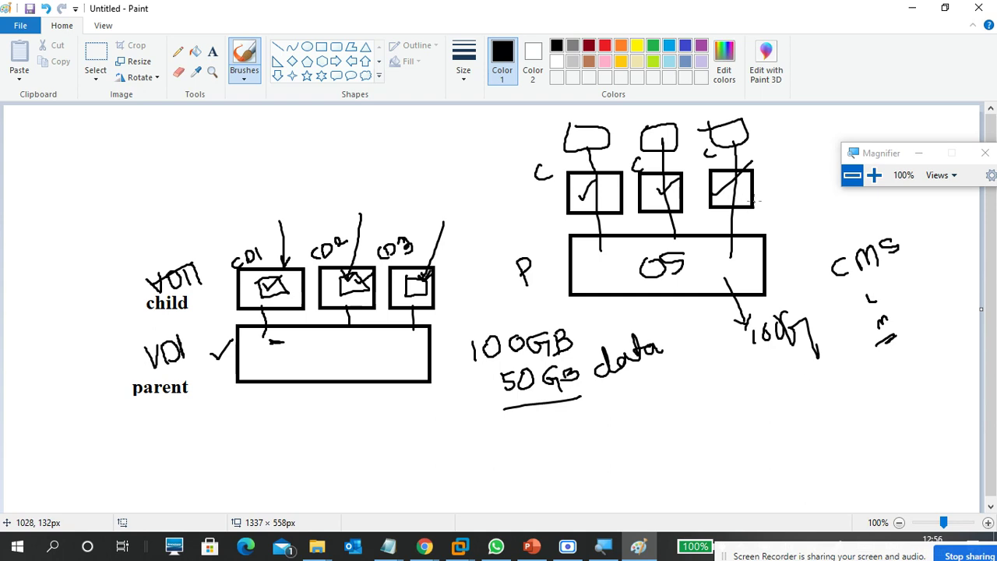
{"action": "mouse_move", "coordinate": [458, 185]}
{"action": "left_mouse_down"}
{"action": "mouse_move", "coordinate": [477, 376]}
{"action": "mouse_move", "coordinate": [408, 416]}
{"action": "left_mouse_up"}
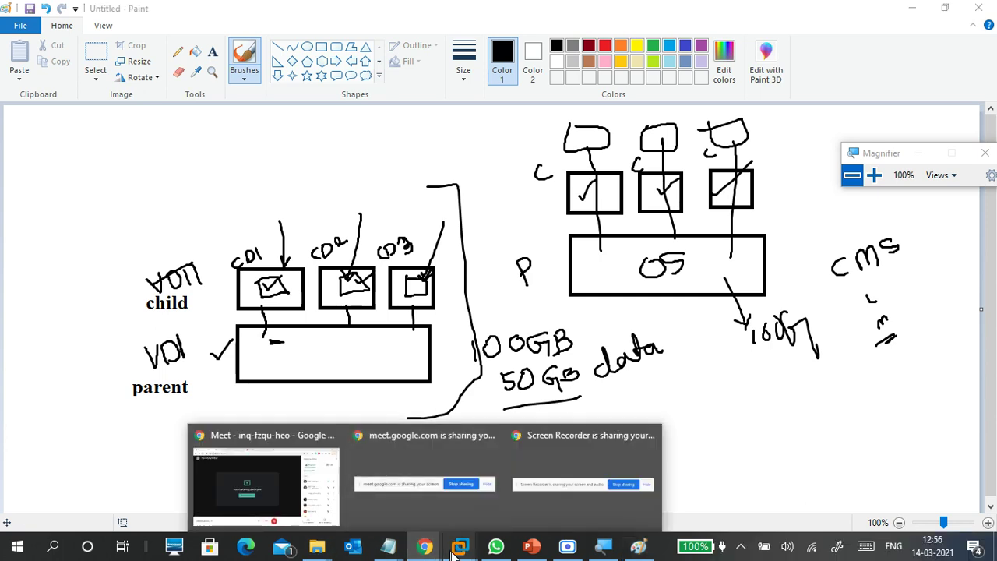
Unlock the CTS1-WINS1 virtual machine and sign in with the account password.
{"action": "left_click", "coordinate": [491, 466]}
{"action": "left_click", "coordinate": [487, 294]}
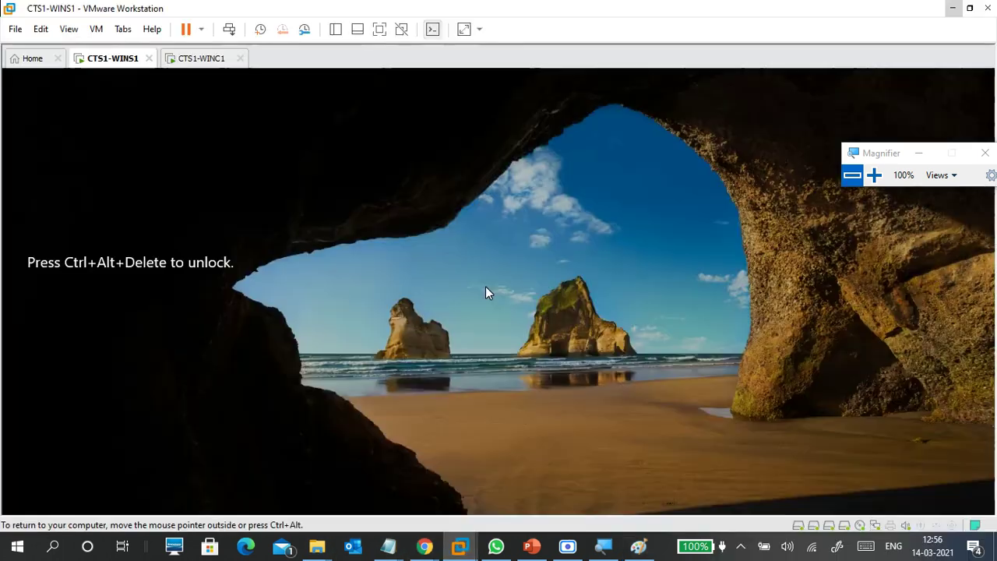
{"action": "key", "text": "ctrl+alt+Insert"}
{"action": "type", "text": "Pa$$w0"}
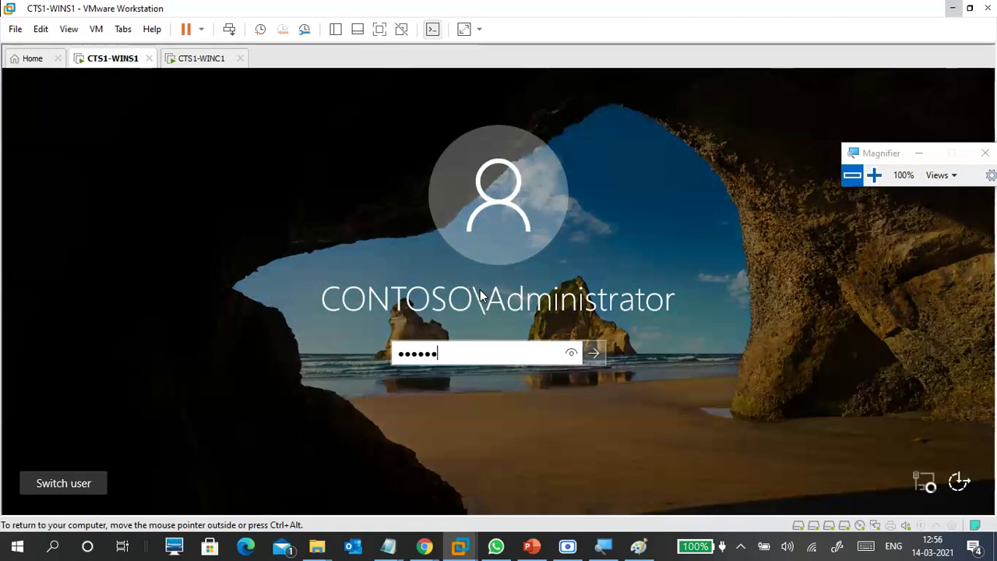
{"action": "key", "text": "Return"}
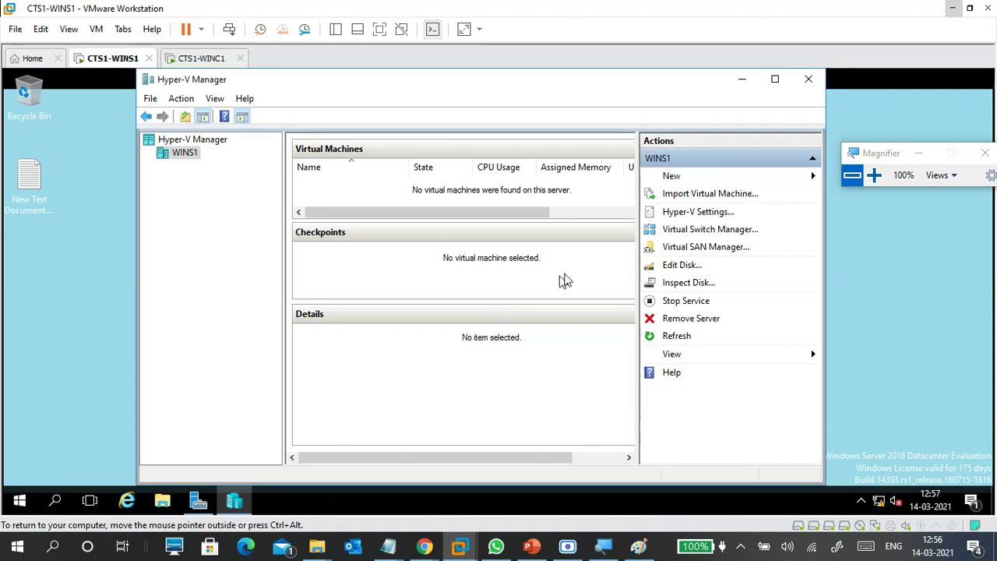
Launch the New Virtual Hard Disk wizard and continue past the format page with VHDX.
{"action": "left_click", "coordinate": [873, 175]}
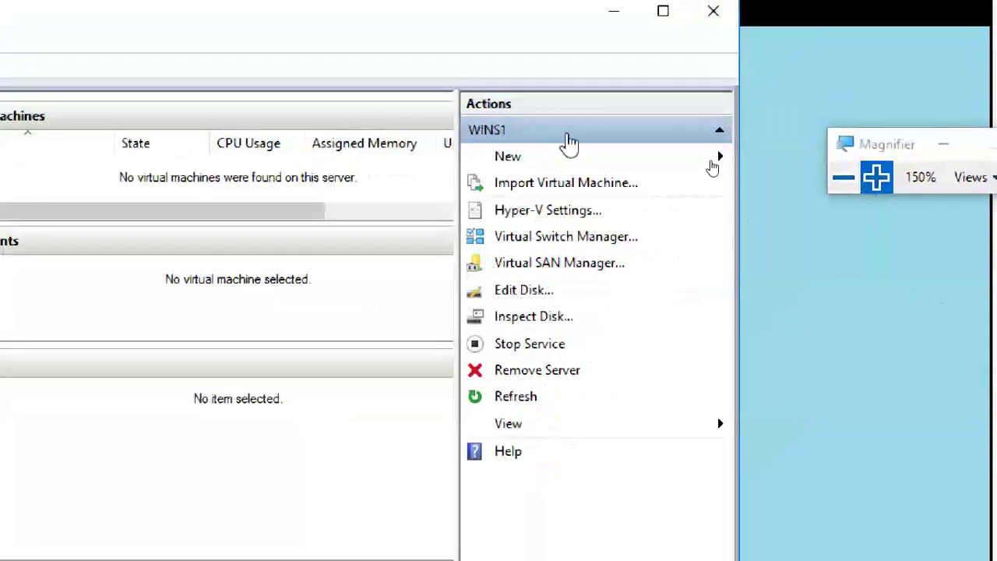
{"action": "left_click", "coordinate": [575, 159]}
{"action": "left_click", "coordinate": [787, 183]}
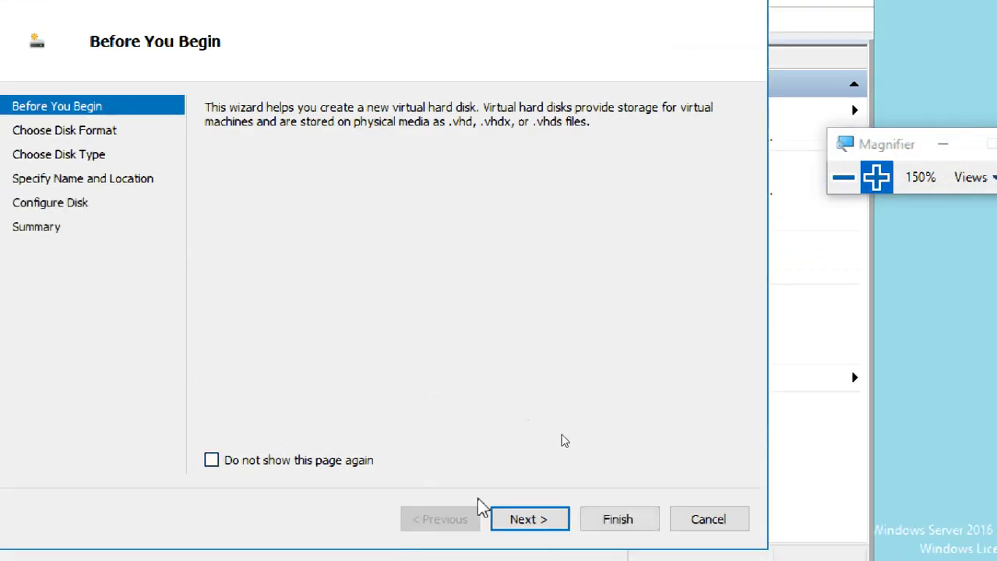
{"action": "left_click", "coordinate": [504, 519]}
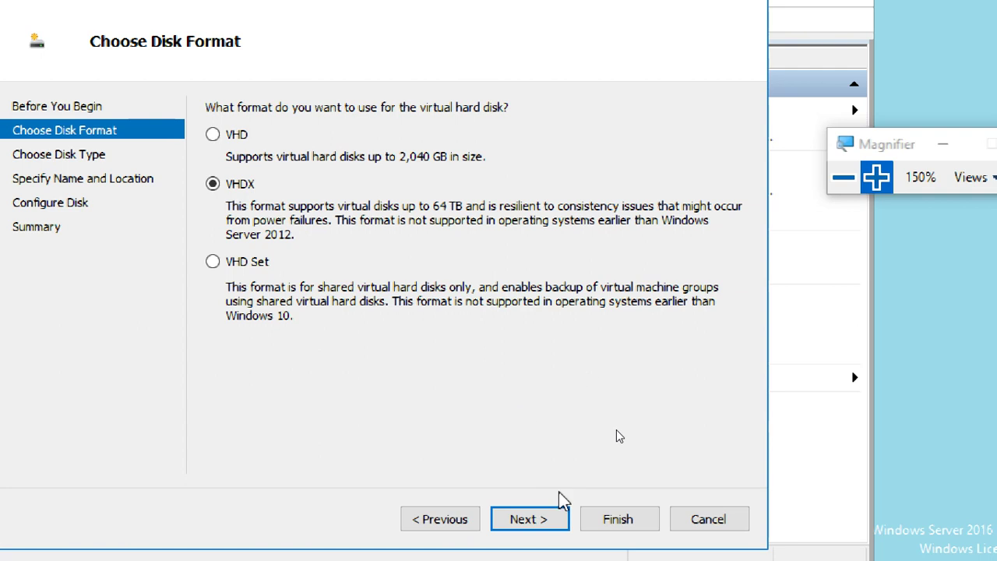
{"action": "left_click", "coordinate": [559, 527]}
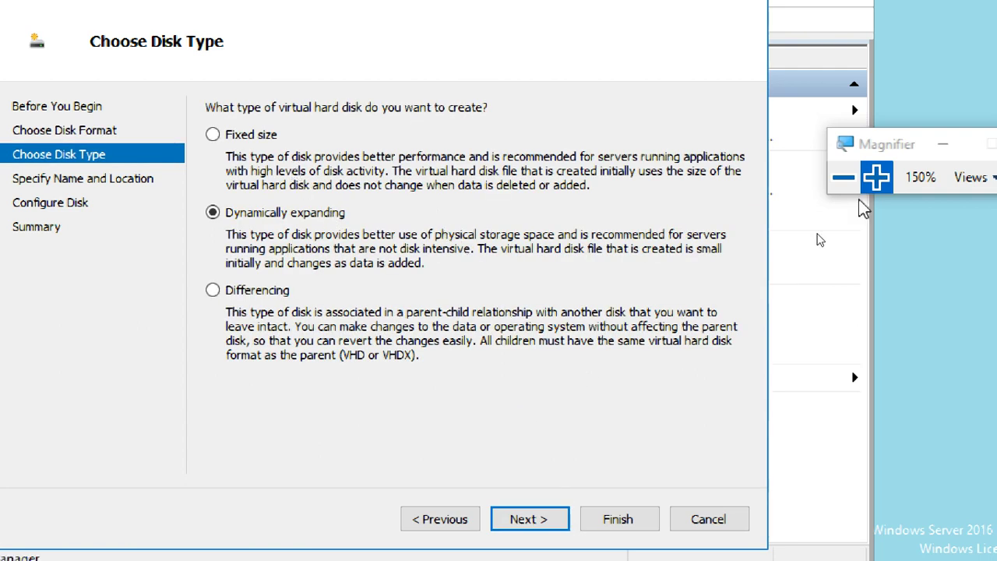
{"action": "left_click", "coordinate": [879, 178]}
{"action": "left_click", "coordinate": [878, 179]}
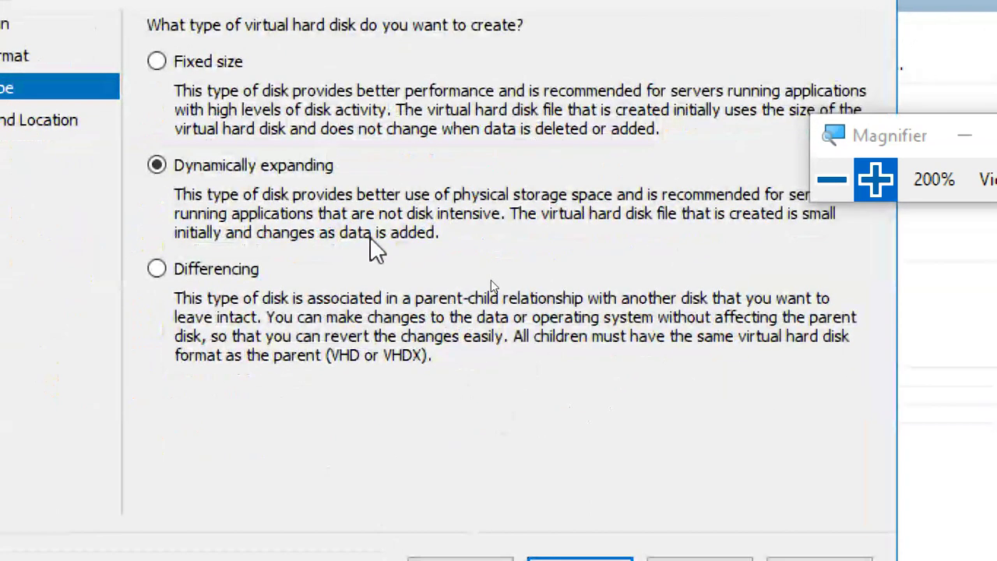
{"action": "left_click_drag", "start_coordinate": [875, 136], "coordinate": [963, 58]}
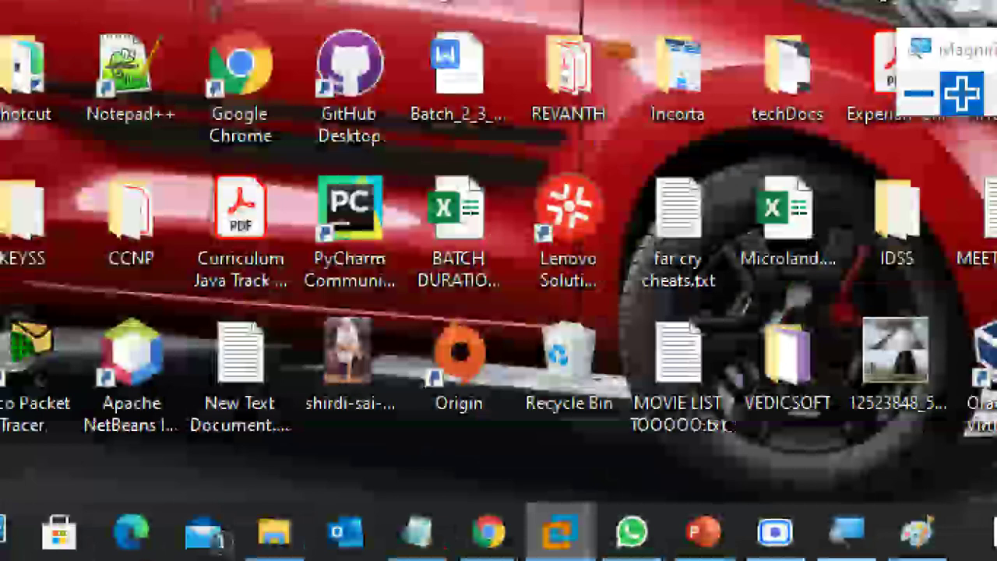
{"action": "mouse_move", "coordinate": [567, 530]}
{"action": "left_click", "coordinate": [496, 441]}
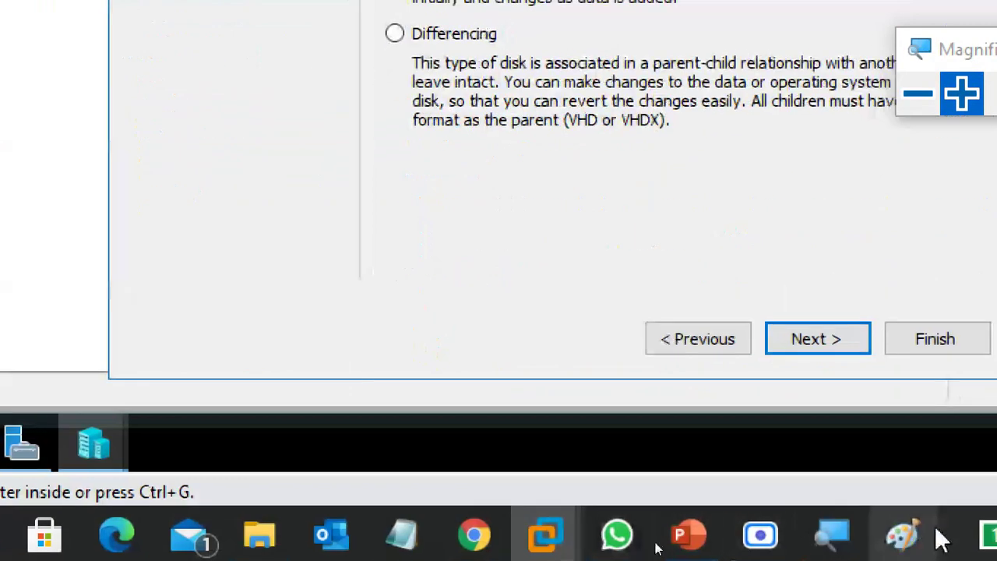
Discard the Paint diagram without saving and paste the wizard screenshot onto a new canvas.
{"action": "left_click", "coordinate": [915, 534]}
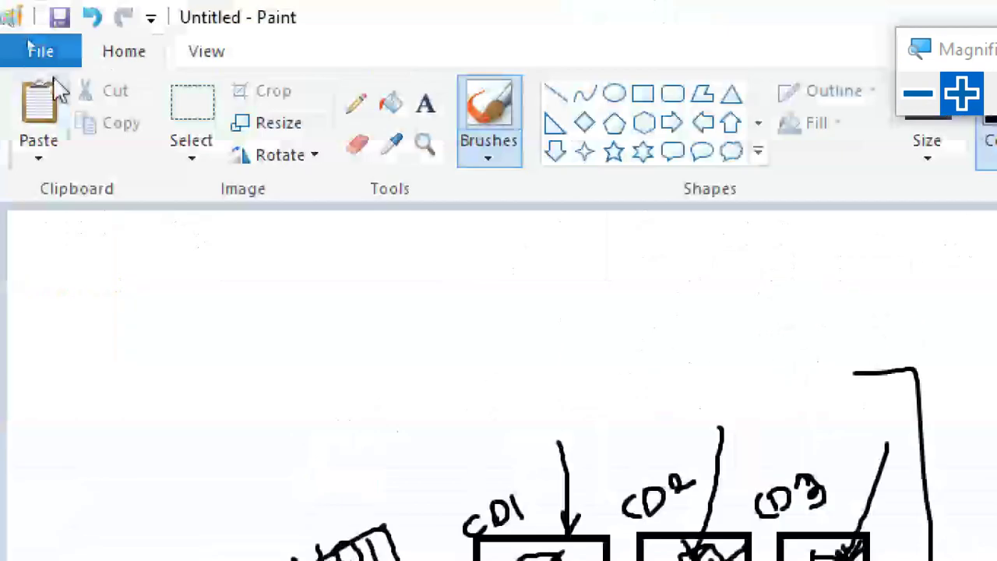
{"action": "left_click", "coordinate": [44, 56]}
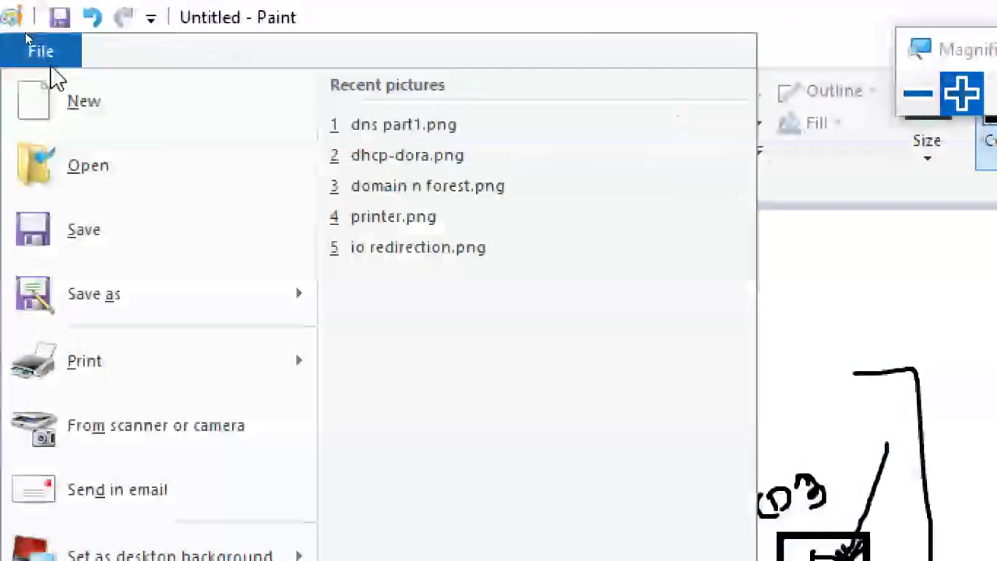
{"action": "left_click", "coordinate": [82, 119]}
{"action": "left_click", "coordinate": [909, 103]}
{"action": "left_click", "coordinate": [906, 92]}
{"action": "left_click", "coordinate": [815, 78]}
{"action": "left_click", "coordinate": [653, 342]}
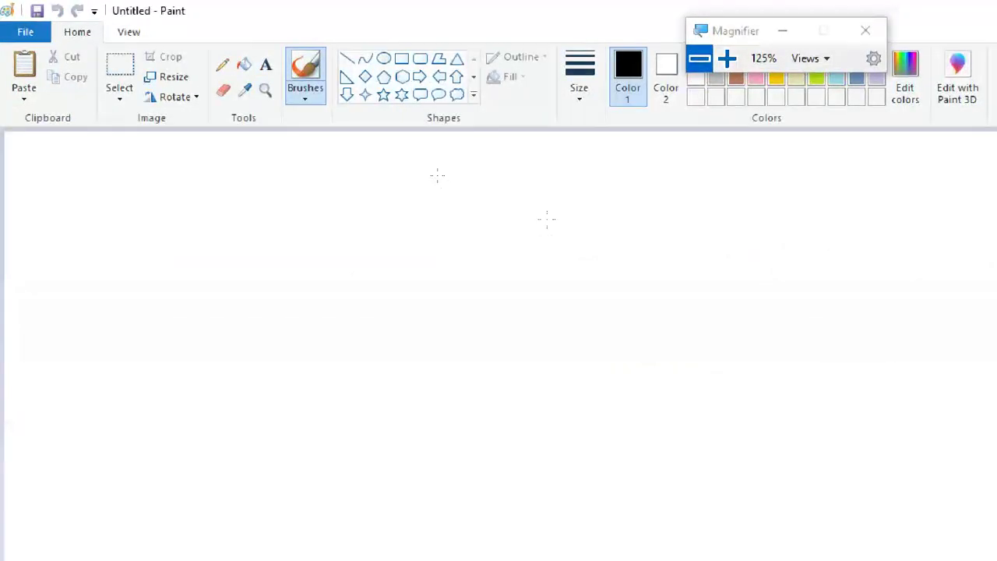
{"action": "key", "text": "ctrl+v"}
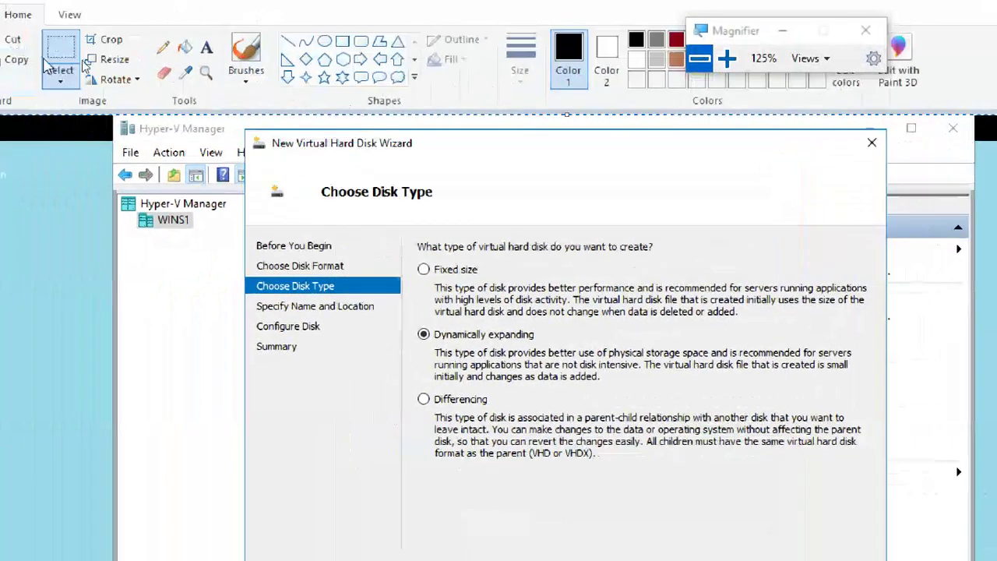
Select the disk type options area with rectangular selection.
{"action": "left_click", "coordinate": [59, 75]}
{"action": "left_click", "coordinate": [49, 128]}
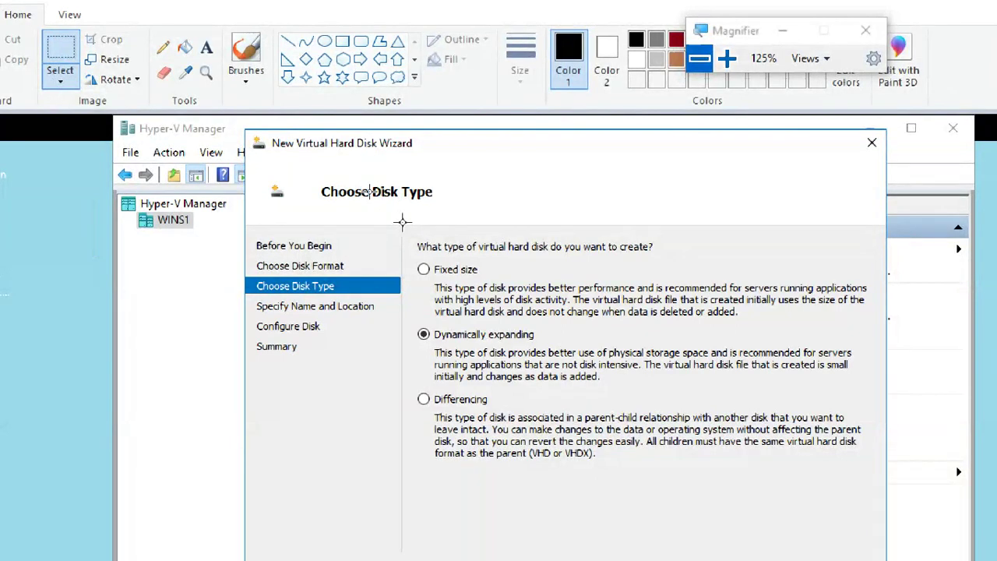
{"action": "mouse_move", "coordinate": [480, 233]}
{"action": "left_mouse_down"}
{"action": "mouse_move", "coordinate": [762, 383]}
{"action": "mouse_move", "coordinate": [845, 499]}
{"action": "left_mouse_up"}
{"action": "left_click_drag", "start_coordinate": [884, 481], "coordinate": [884, 481]}
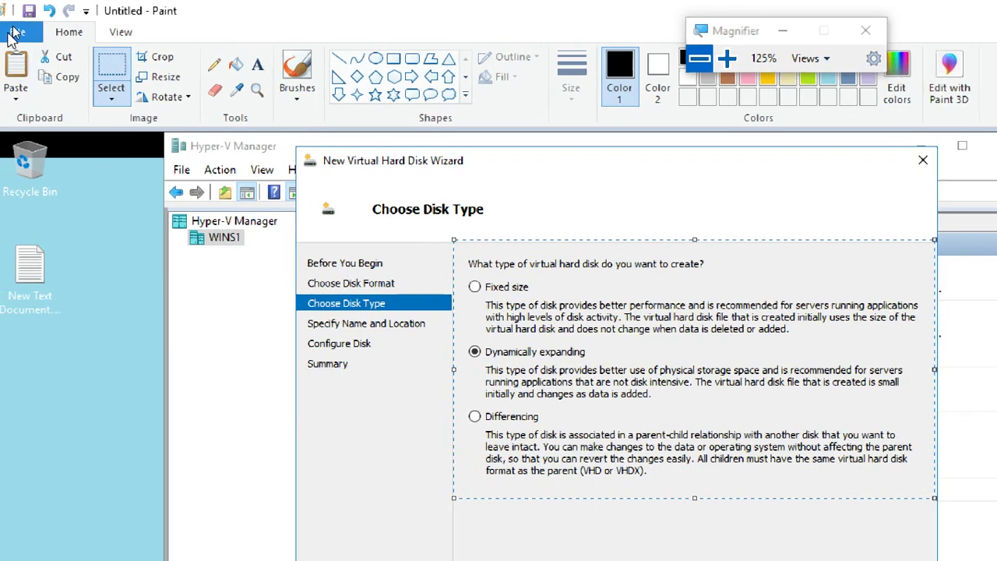
{"action": "left_click", "coordinate": [14, 33]}
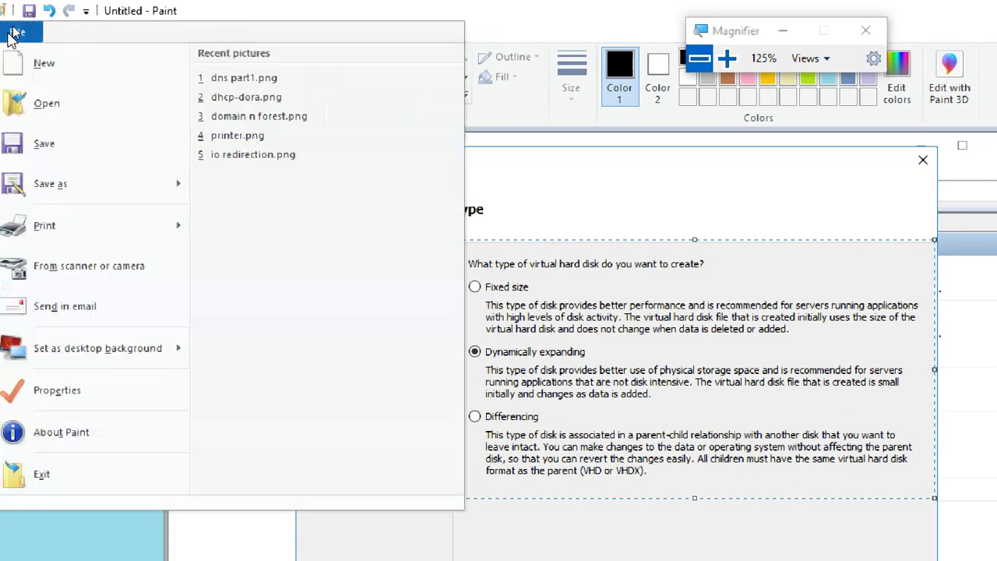
Paste the disk type options onto a new canvas and save as 'virtual hard disk types hyper-v'.
{"action": "left_click", "coordinate": [35, 63]}
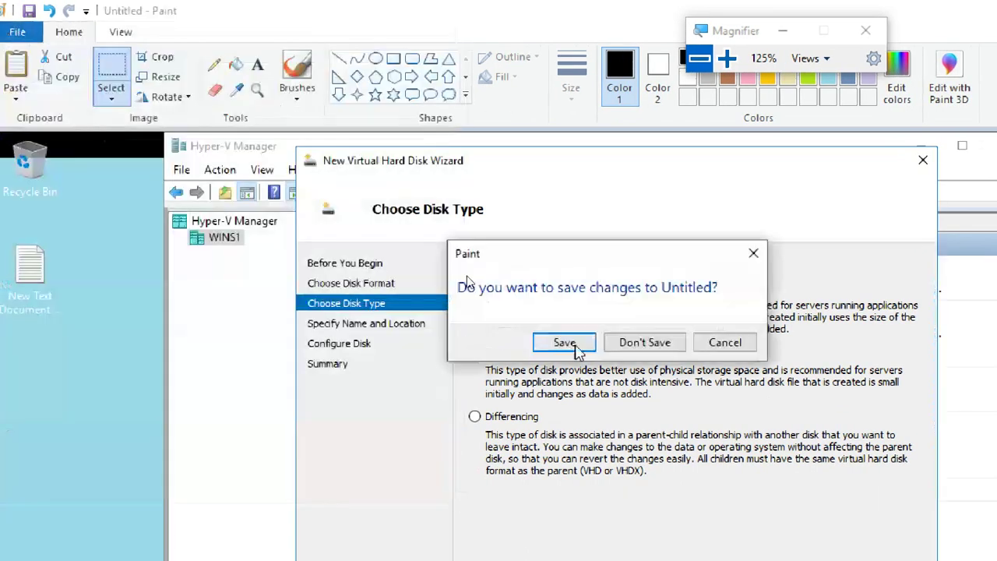
{"action": "left_click", "coordinate": [645, 343]}
{"action": "key", "text": "ctrl+v"}
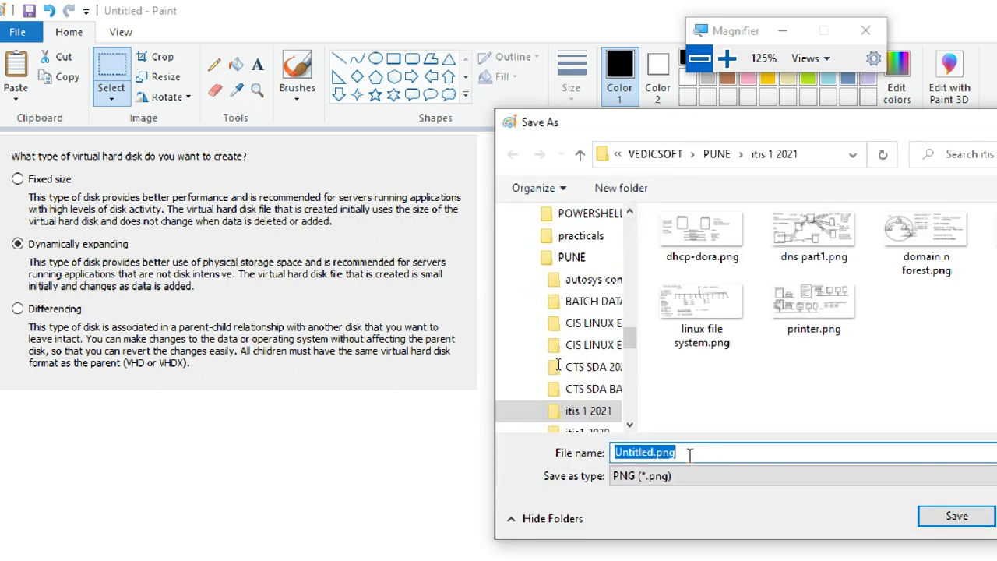
{"action": "type", "text": "virtual hard disk types hyper-v"}
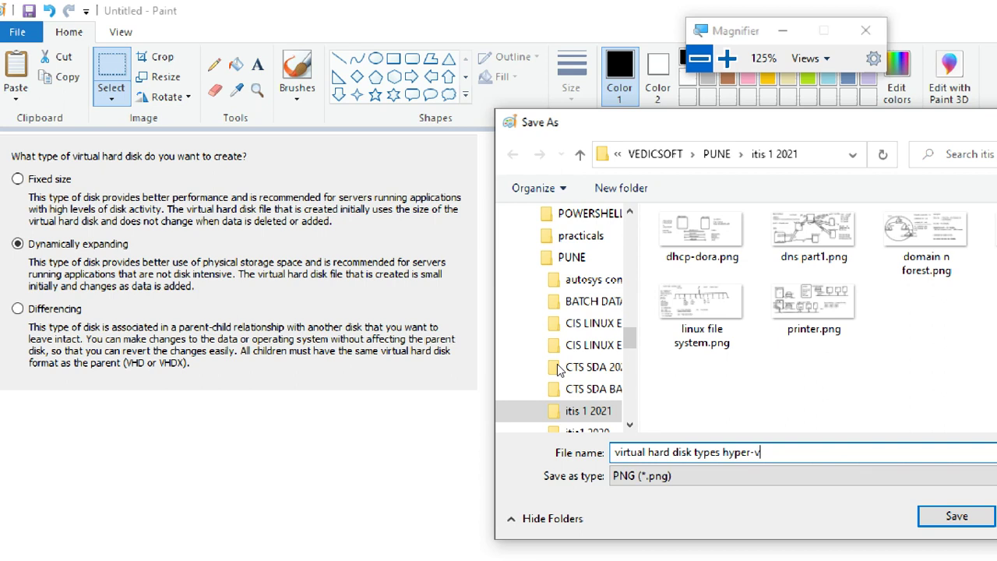
{"action": "left_click", "coordinate": [931, 521]}
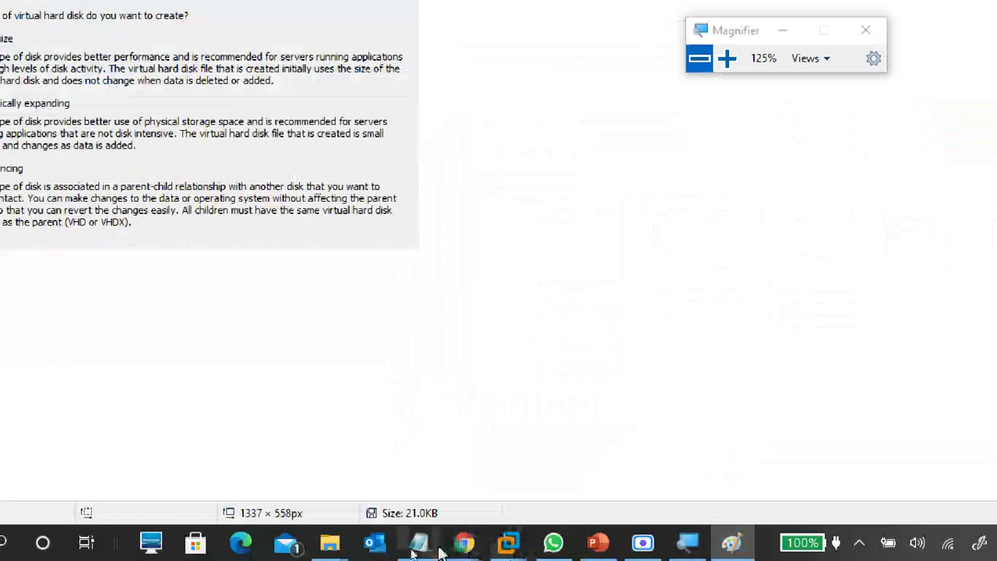
Return the wizard to the disk format page, then bring up Paint's saved disk types image.
{"action": "mouse_move", "coordinate": [520, 550]}
{"action": "left_click", "coordinate": [500, 465]}
{"action": "left_click", "coordinate": [616, 423]}
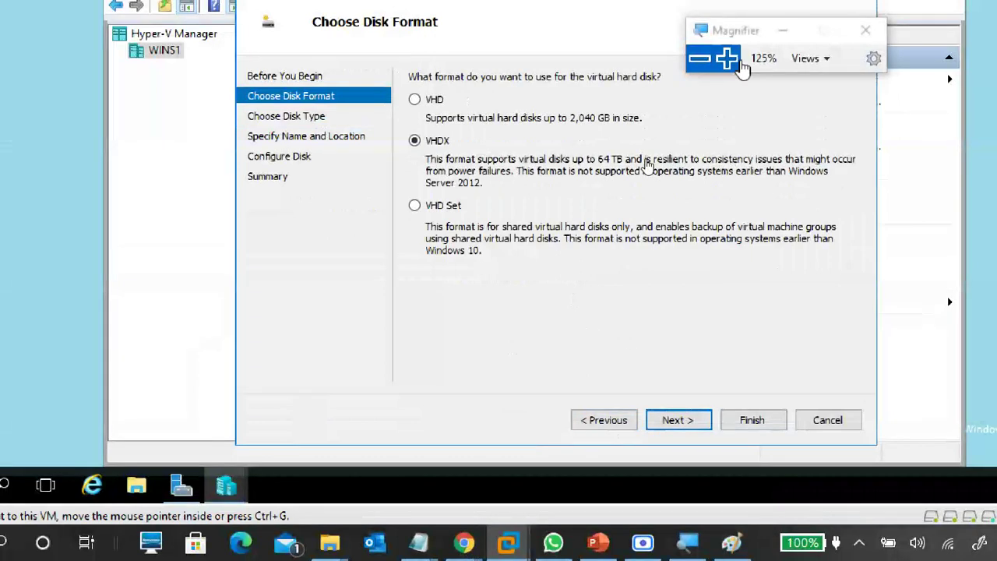
{"action": "left_click_drag", "start_coordinate": [824, 38], "coordinate": [971, 24]}
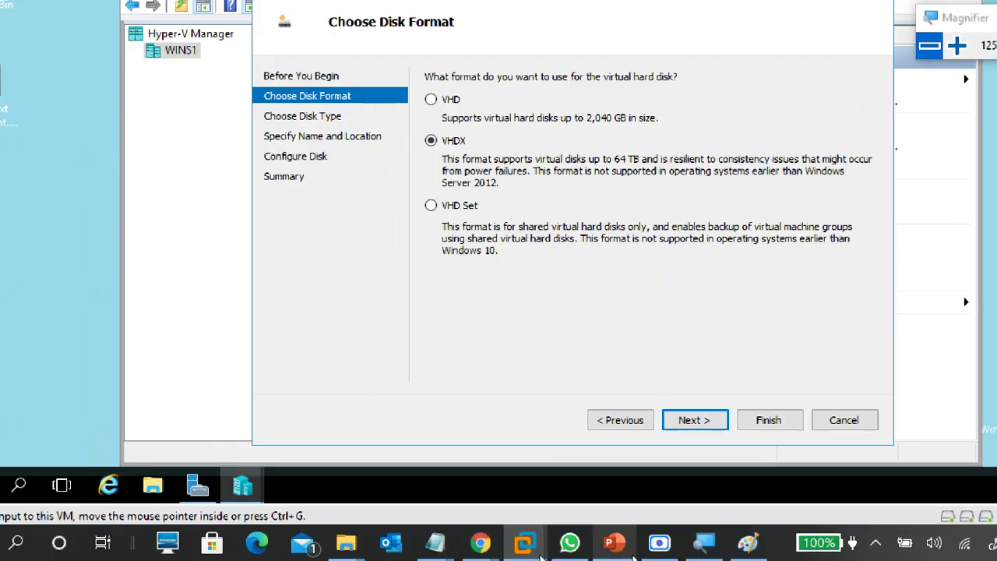
{"action": "left_click", "coordinate": [748, 543]}
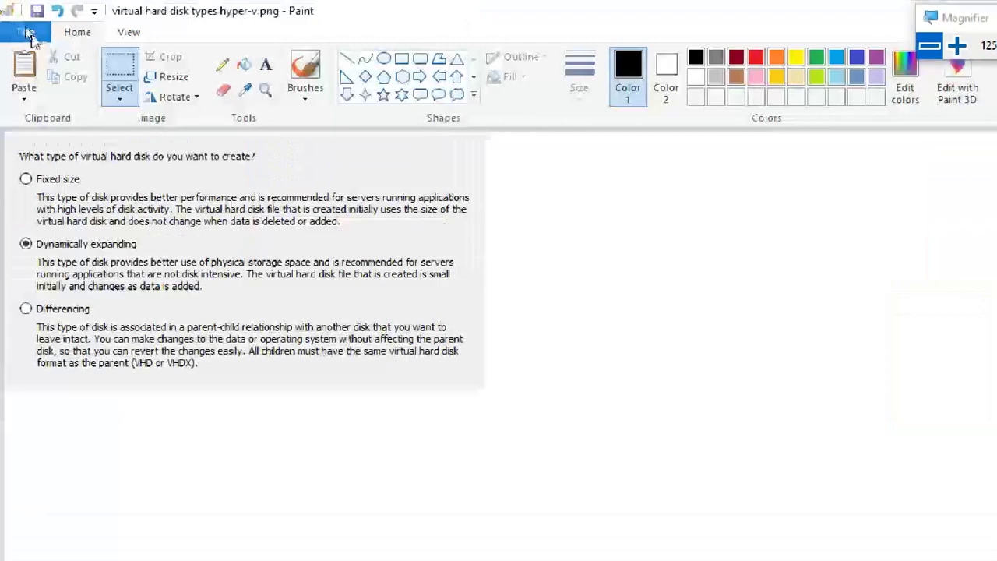
Paste the wizard screenshot into a new Paint image and rectangle-select the disk format options.
{"action": "left_click", "coordinate": [28, 33]}
{"action": "left_click", "coordinate": [46, 62]}
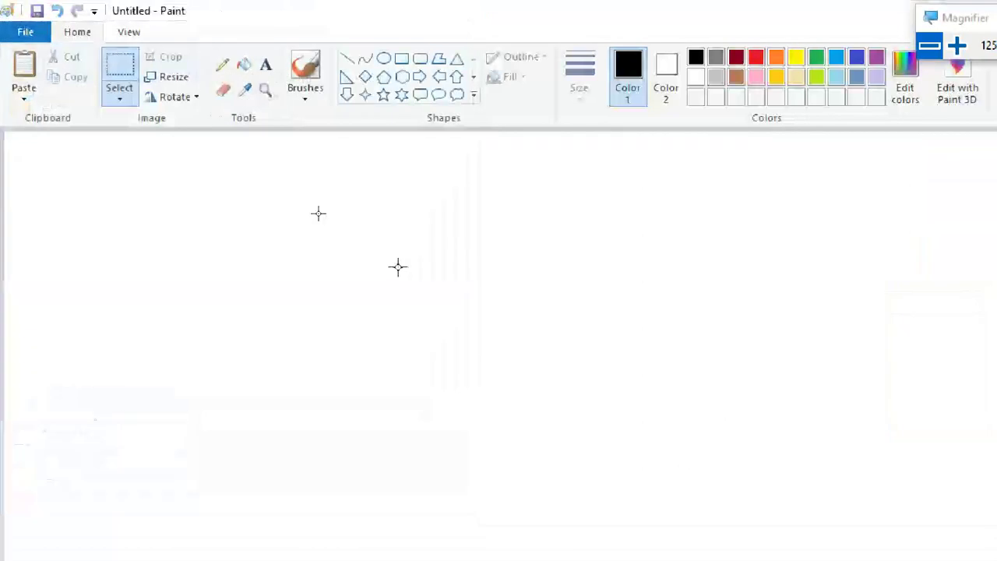
{"action": "key", "text": "ctrl+v"}
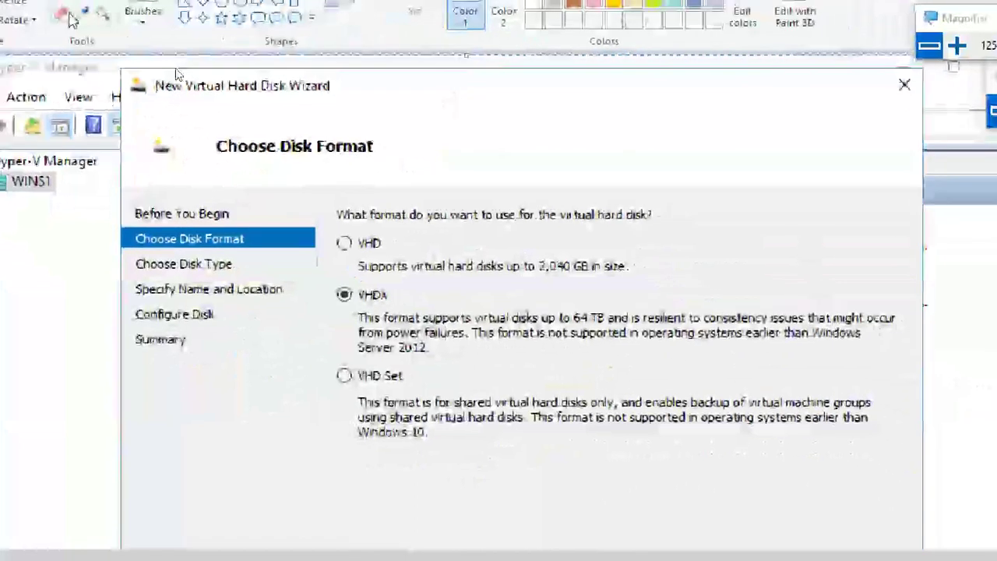
{"action": "left_click", "coordinate": [6, 29]}
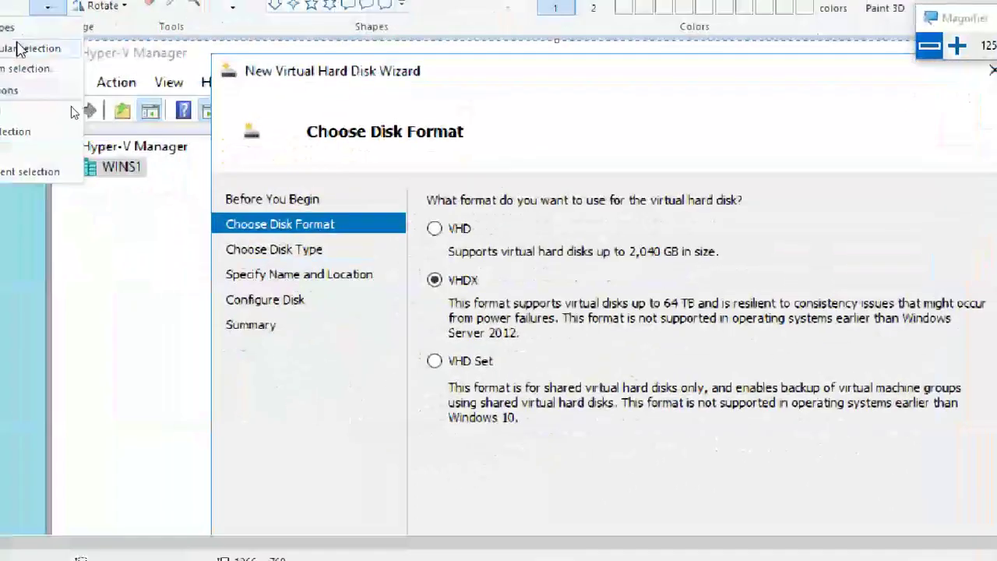
{"action": "left_click", "coordinate": [11, 51]}
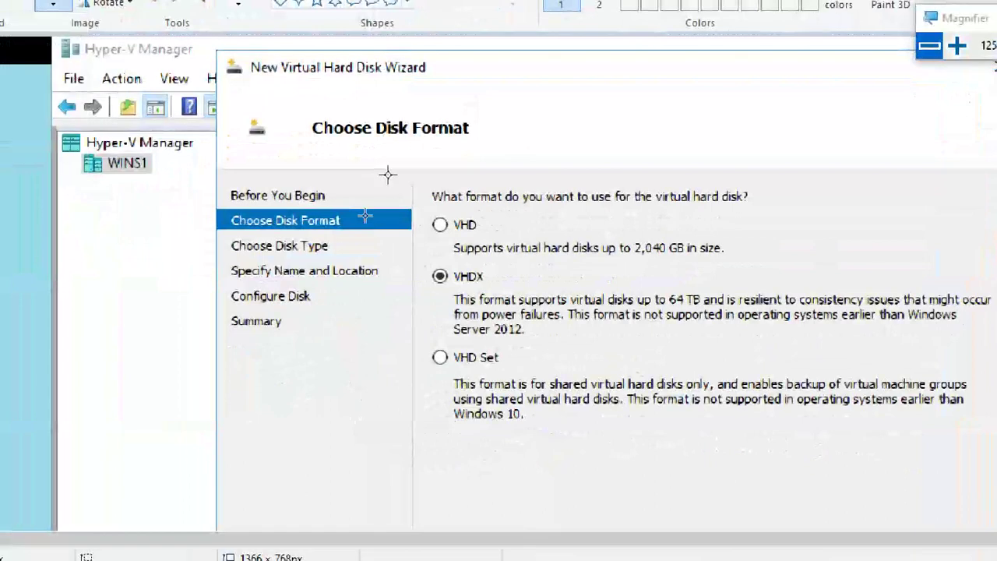
{"action": "left_click_drag", "start_coordinate": [411, 167], "coordinate": [961, 433]}
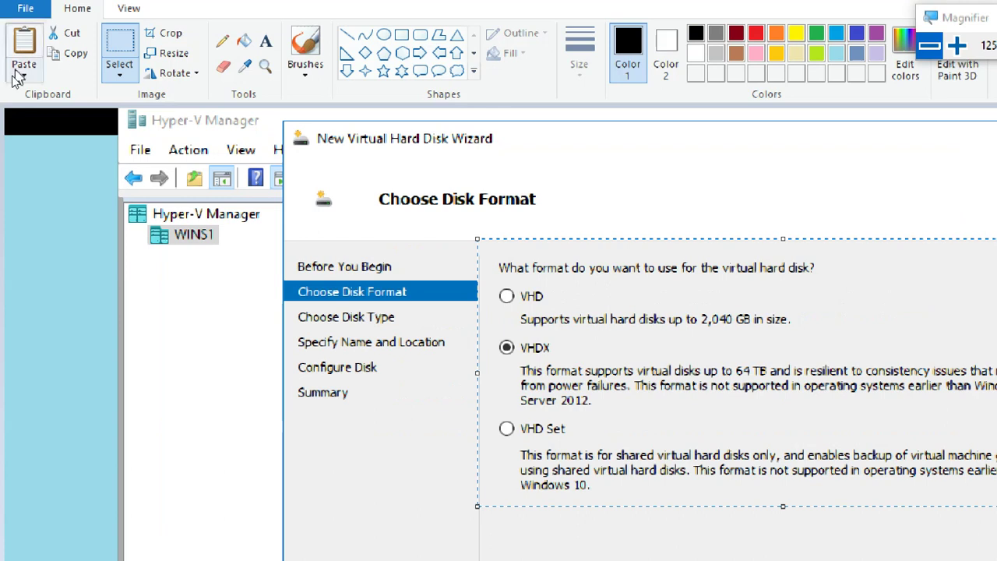
Paste the cropped VHD, VHDX and VHD Set options into a fresh image, discarding the full screenshot.
{"action": "left_click", "coordinate": [25, 9]}
{"action": "left_click", "coordinate": [23, 39]}
{"action": "left_click", "coordinate": [640, 325]}
{"action": "key", "text": "ctrl+v"}
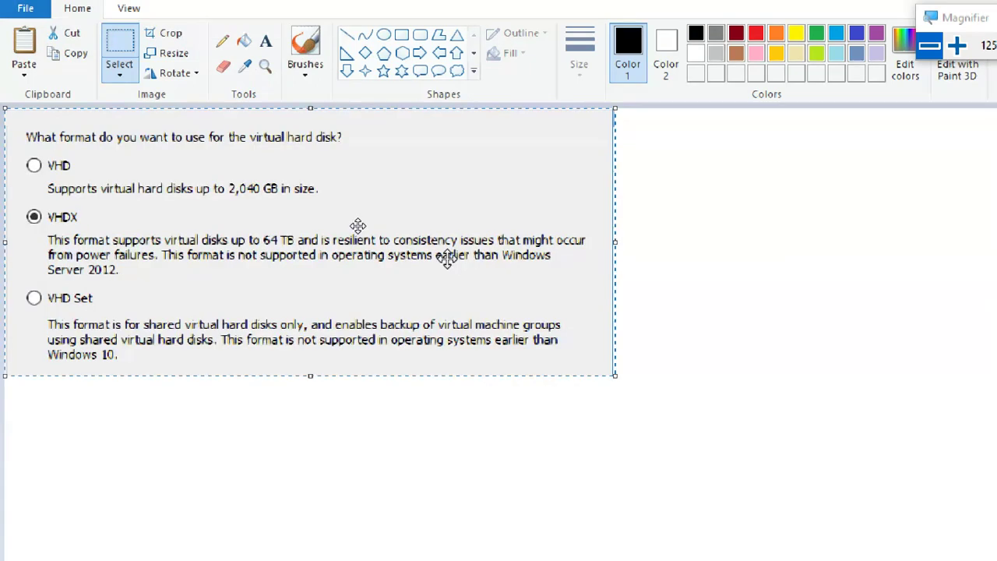
{"action": "left_click", "coordinate": [26, 11]}
Save the image as 'virtual hard disk formats hyper-v.png' and minimize Paint.
{"action": "left_click", "coordinate": [53, 123]}
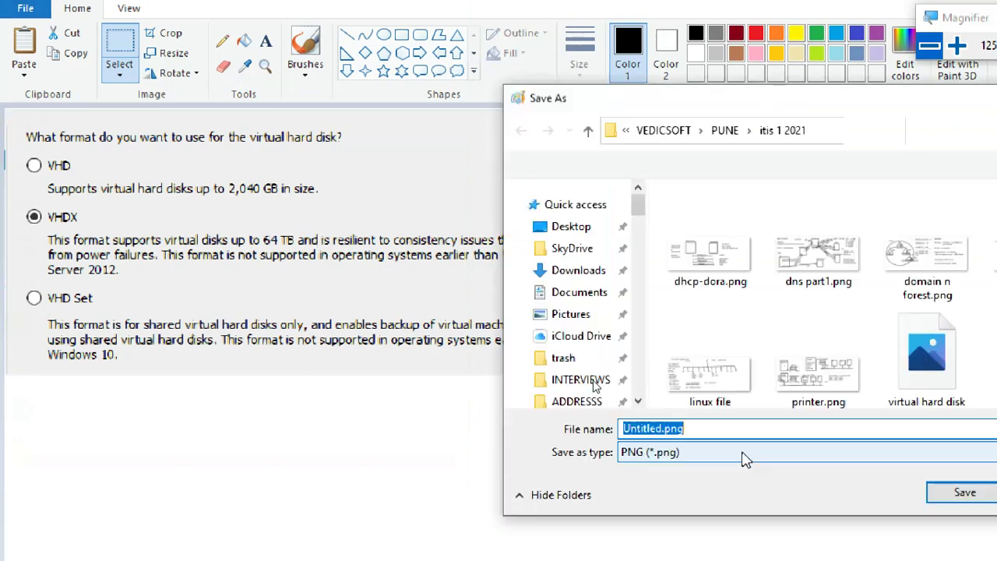
{"action": "type", "text": "vi"}
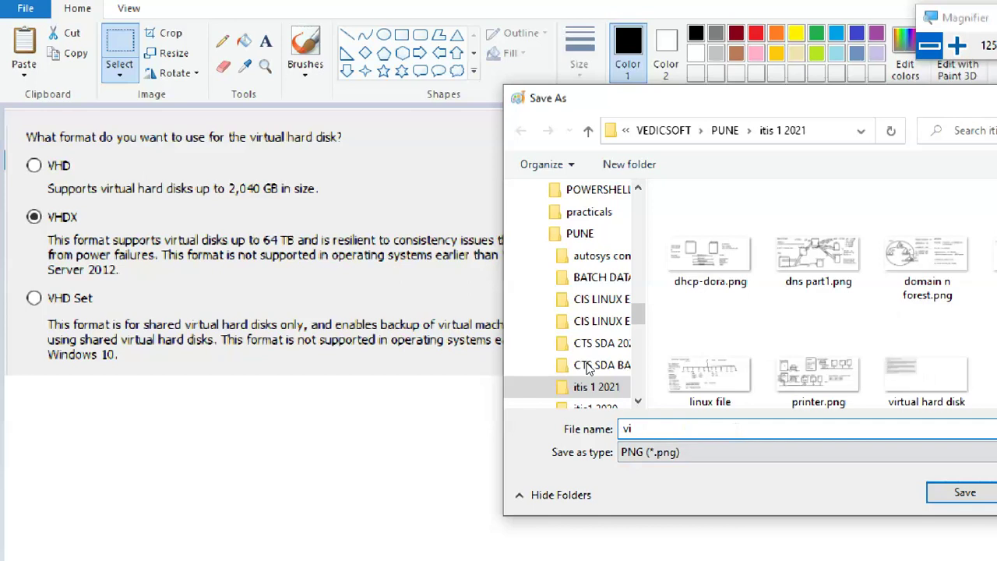
{"action": "type", "text": "r"}
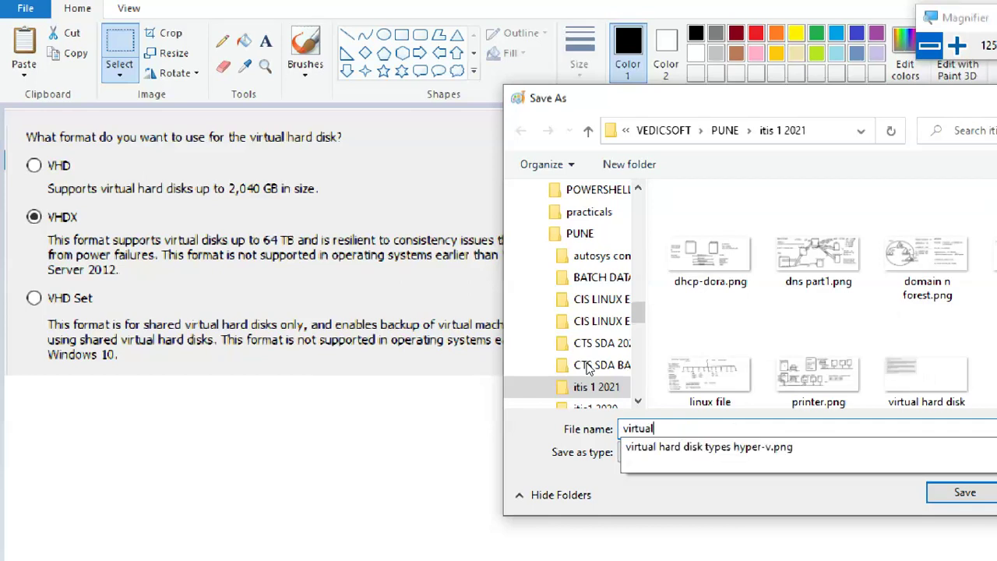
{"action": "type", "text": "tual"}
{"action": "key", "text": "Down"}
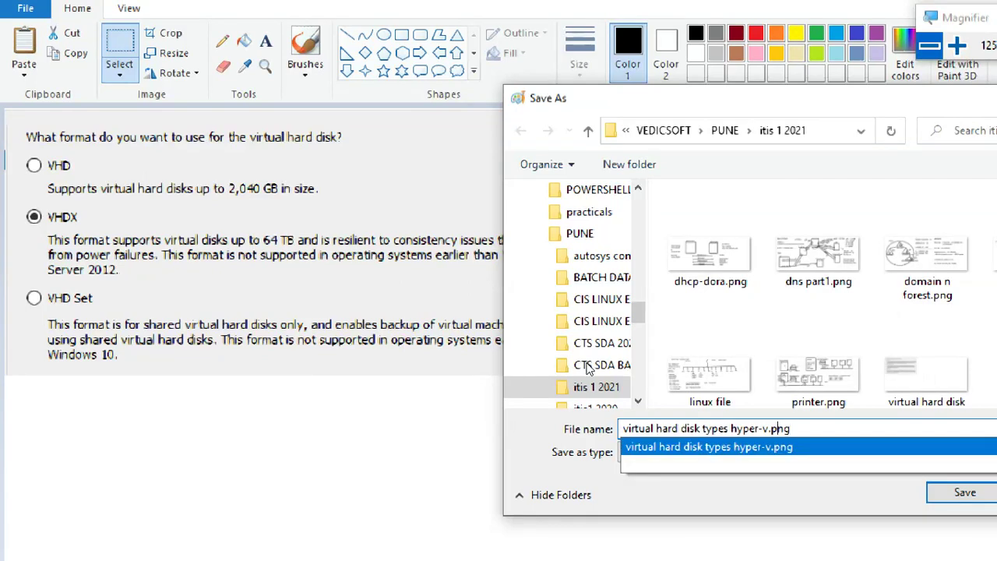
{"action": "key", "text": "BackSpace"}
{"action": "key", "text": "BackSpace"}
{"action": "key", "text": "BackSpace"}
{"action": "key", "text": "BackSpace"}
{"action": "key", "text": "BackSpace"}
{"action": "type", "text": "formats"}
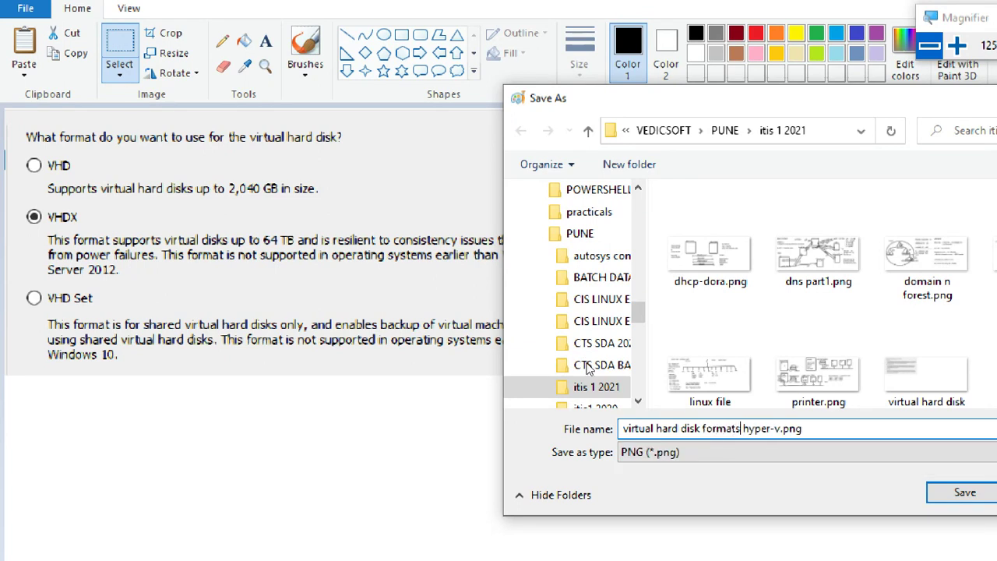
{"action": "left_click", "coordinate": [956, 491]}
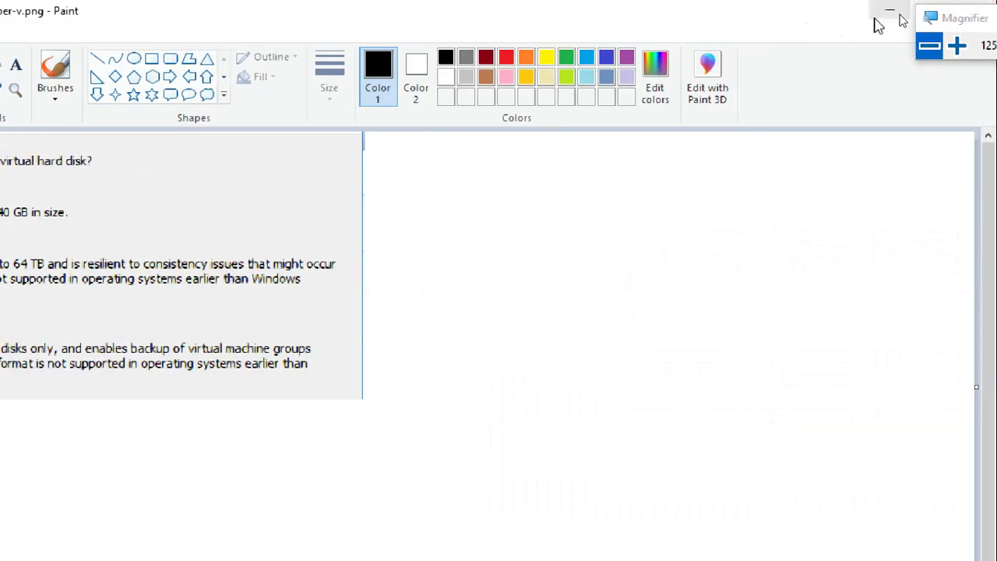
{"action": "left_click", "coordinate": [890, 11]}
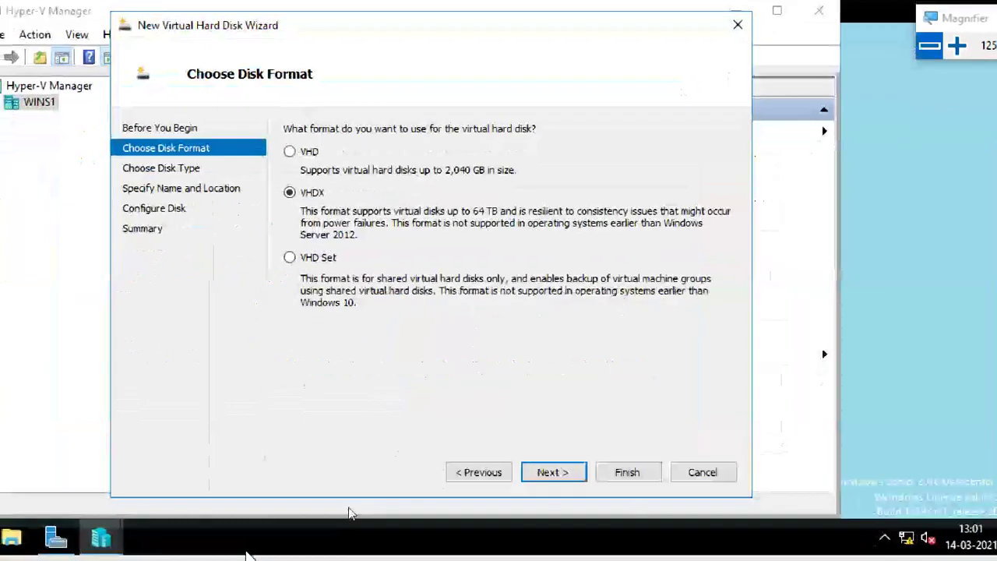
Keep VHDX, compare Fixed size and Differencing disk types, and settle on Dynamically expanding.
{"action": "left_click", "coordinate": [958, 46]}
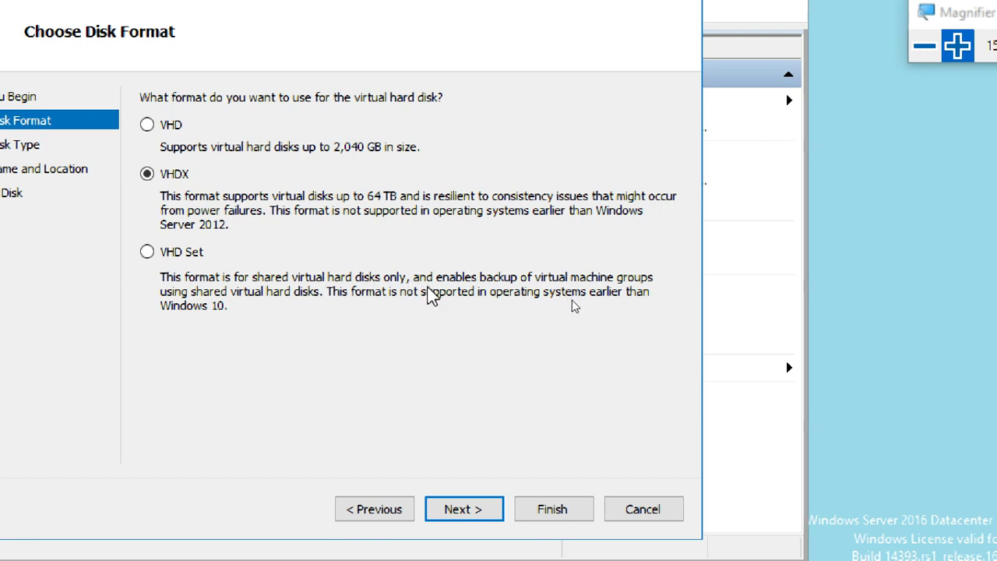
{"action": "left_click", "coordinate": [477, 520]}
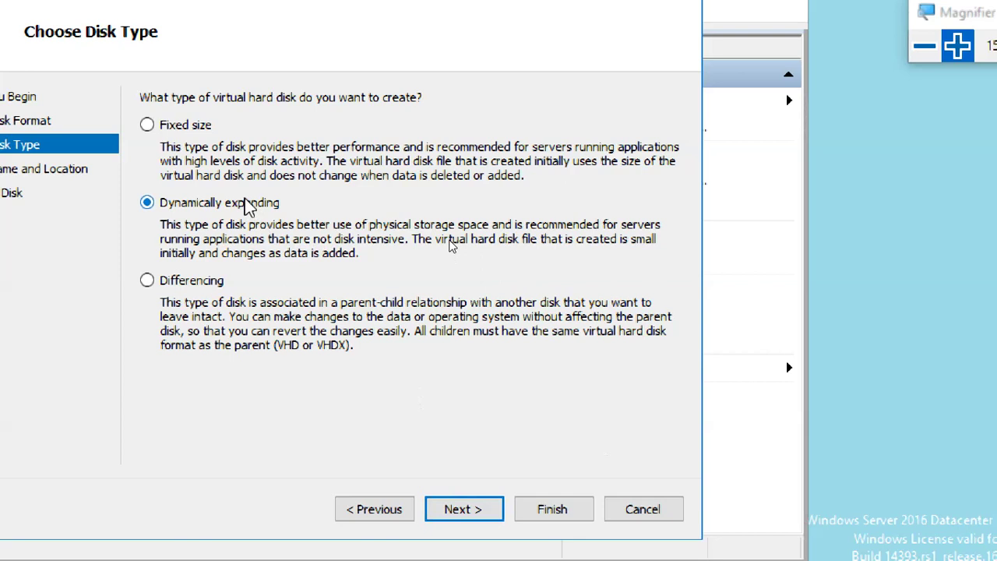
{"action": "left_click", "coordinate": [199, 126]}
{"action": "left_click", "coordinate": [226, 205]}
{"action": "left_click", "coordinate": [211, 280]}
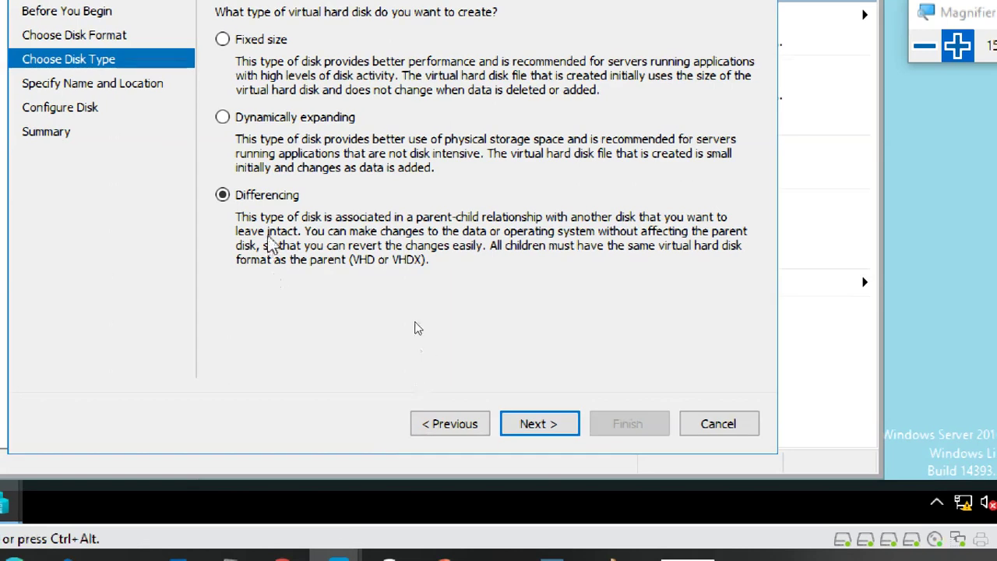
{"action": "left_click", "coordinate": [958, 47]}
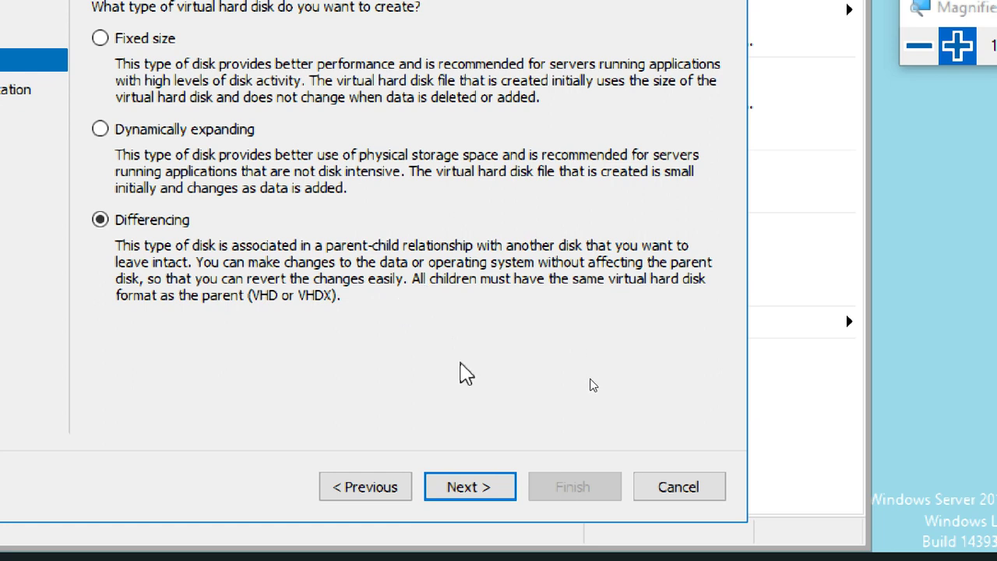
{"action": "left_click", "coordinate": [156, 38]}
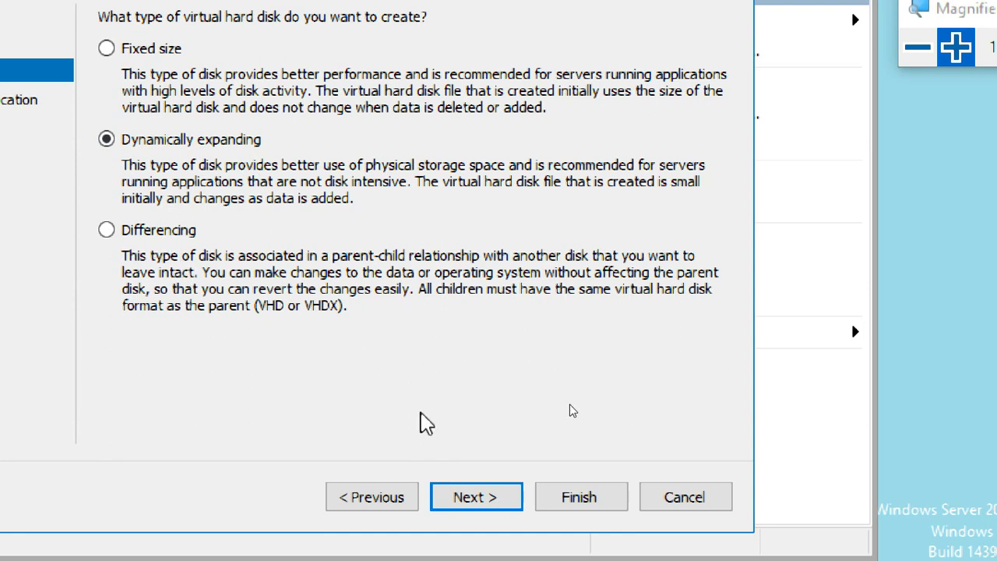
Rename the default disk file from New Virtual Hard Disk to VirtualHardDisk1.vhdx.
{"action": "left_click", "coordinate": [477, 497]}
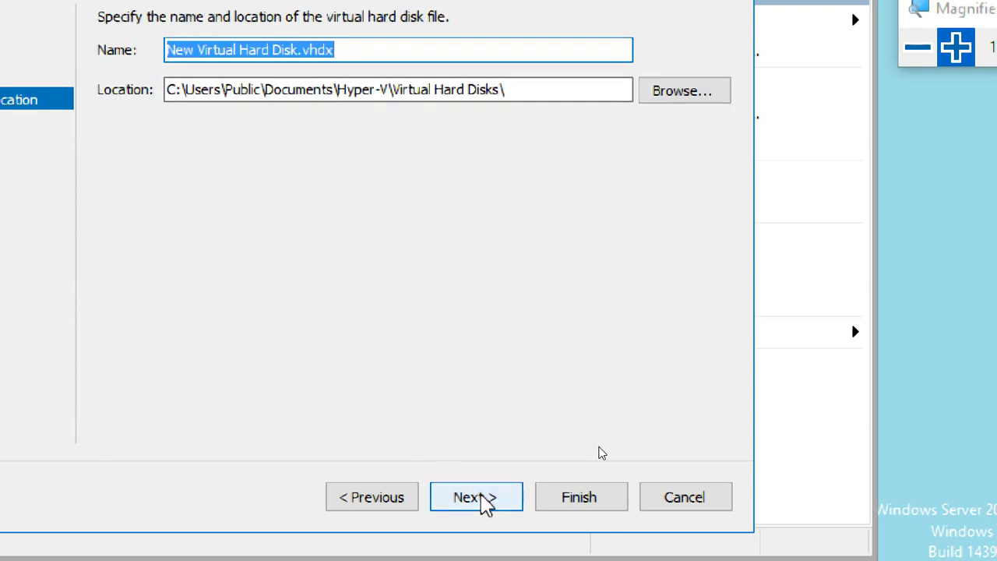
{"action": "left_click", "coordinate": [296, 53]}
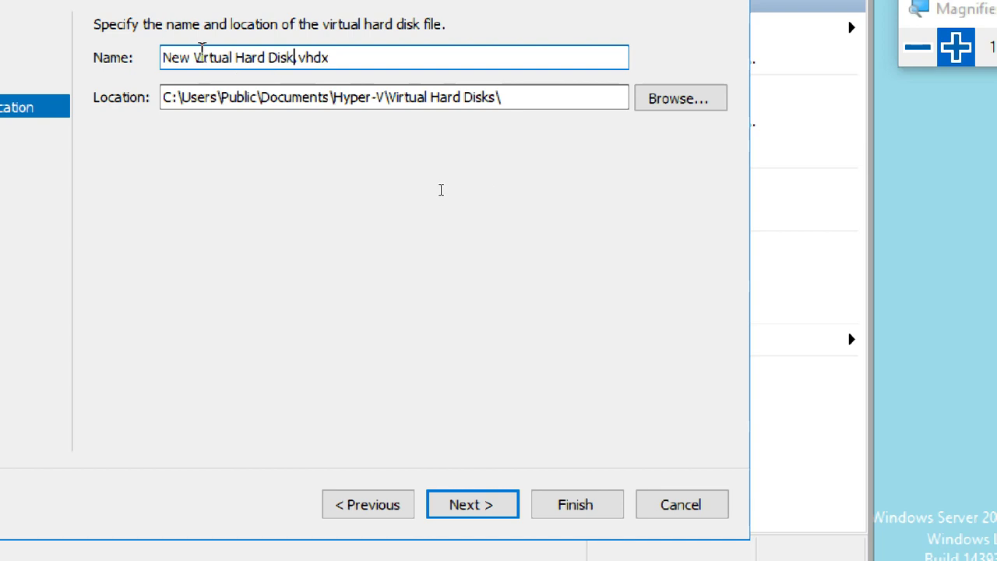
{"action": "left_click_drag", "start_coordinate": [192, 50], "coordinate": [134, 49]}
{"action": "key", "text": "BackSpace"}
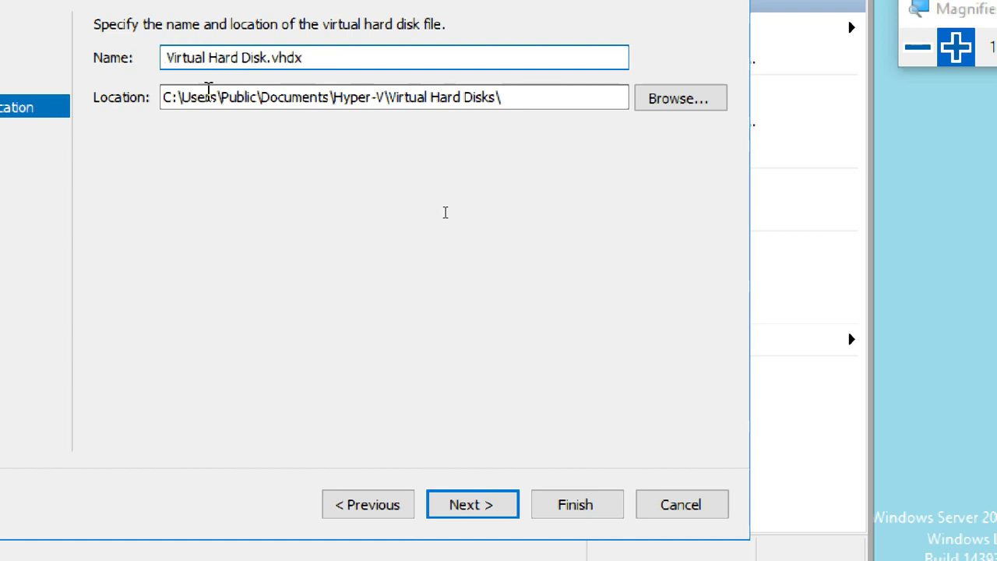
{"action": "key", "text": "BackSpace"}
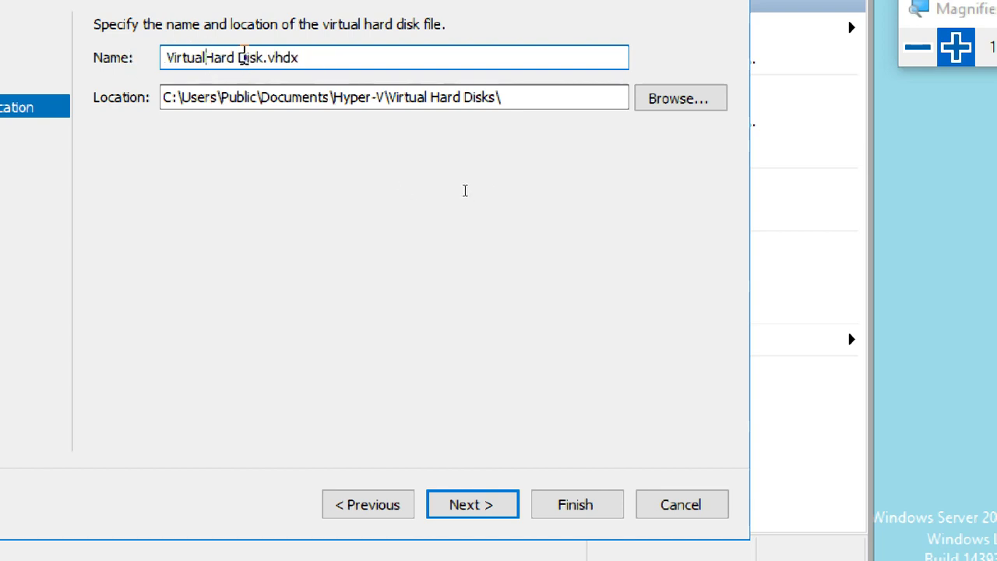
{"action": "key", "text": "BackSpace"}
{"action": "left_click", "coordinate": [262, 56]}
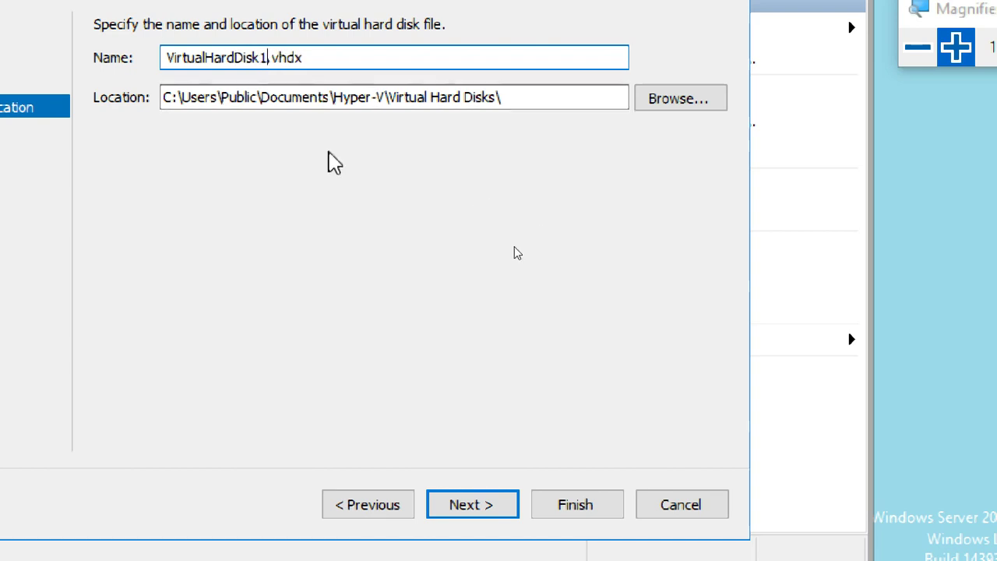
Change the location to E:\Hyper-V\Virtual Hard Disks\ and continue to Configure Disk.
{"action": "left_click", "coordinate": [675, 99]}
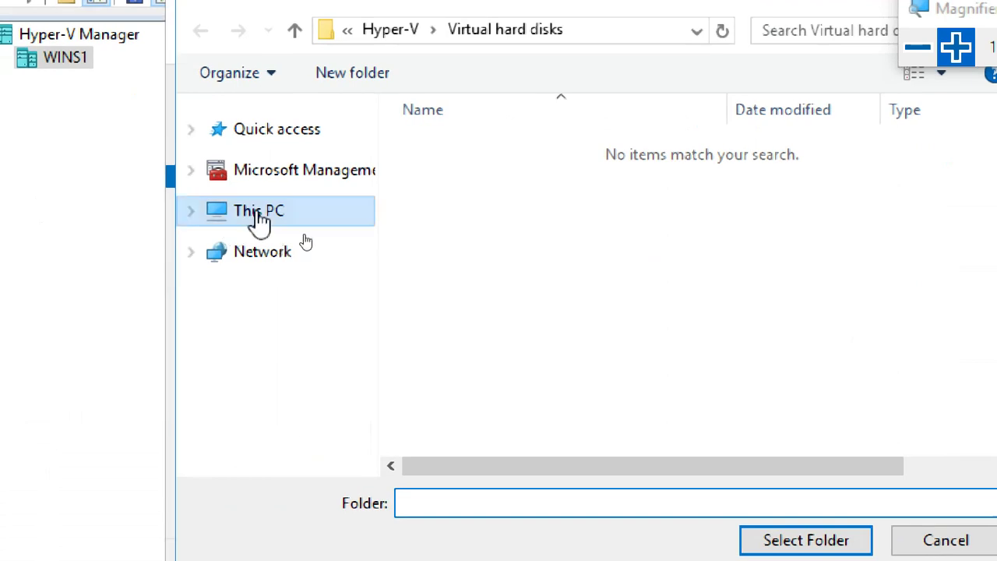
{"action": "left_click", "coordinate": [276, 195]}
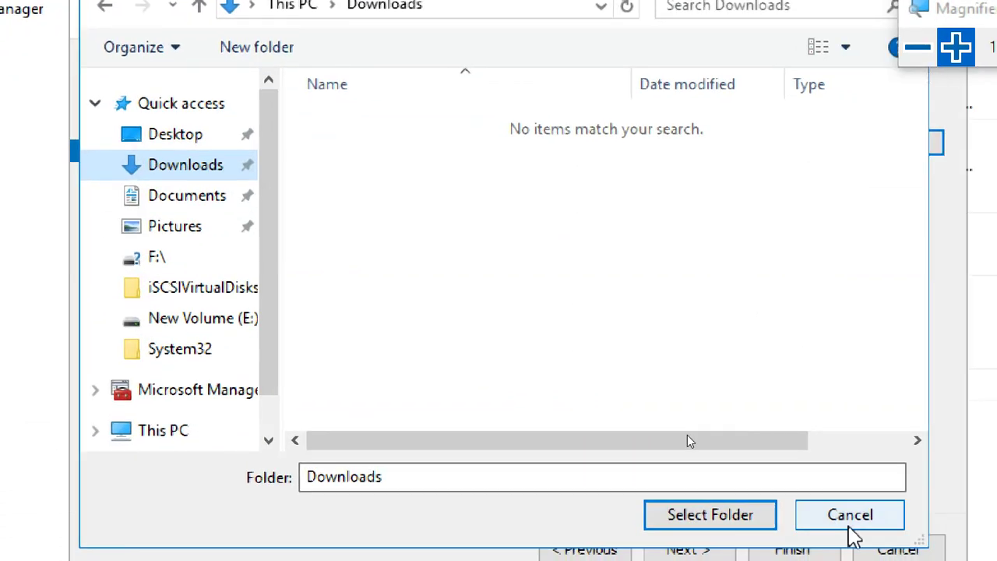
{"action": "left_click", "coordinate": [939, 541]}
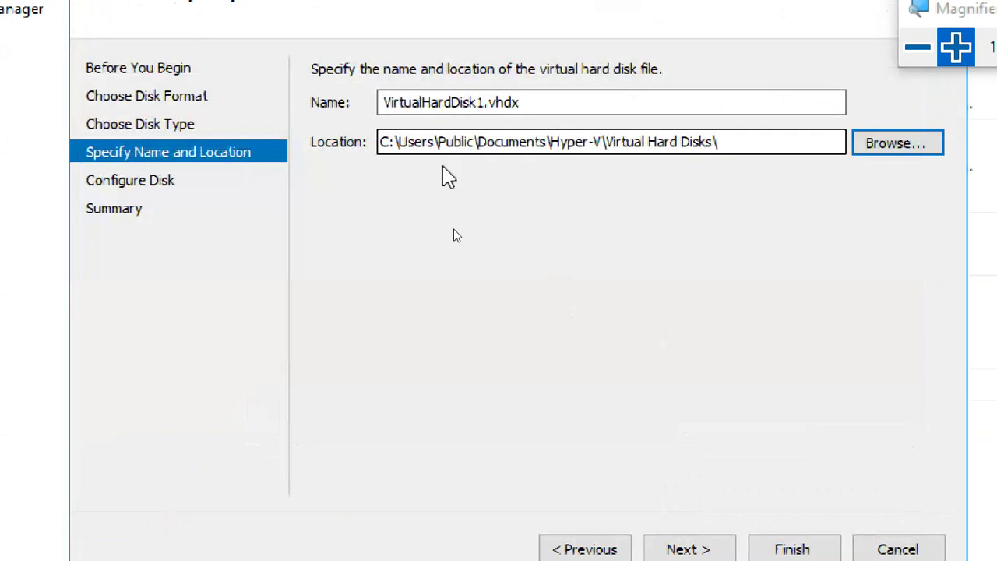
{"action": "left_click", "coordinate": [383, 142]}
{"action": "key", "text": "Delete"}
{"action": "type", "text": "E"}
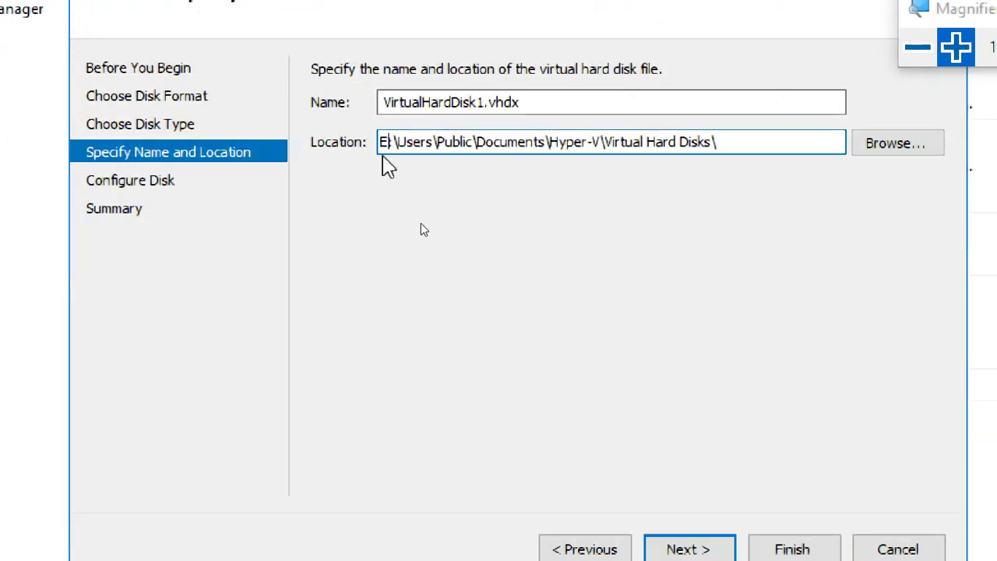
{"action": "key", "text": "Right"}
{"action": "key", "text": "Right"}
{"action": "key", "text": "Delete"}
{"action": "key", "text": "Delete"}
{"action": "key", "text": "Delete"}
{"action": "key", "text": "Delete"}
{"action": "key", "text": "Delete"}
{"action": "key", "text": "Delete"}
{"action": "key", "text": "Delete"}
{"action": "key", "text": "Delete"}
{"action": "key", "text": "Delete"}
{"action": "key", "text": "Delete"}
{"action": "key", "text": "Delete"}
{"action": "key", "text": "Delete"}
{"action": "key", "text": "Delete"}
{"action": "key", "text": "Delete"}
{"action": "key", "text": "Delete"}
{"action": "key", "text": "Delete"}
{"action": "key", "text": "Delete"}
{"action": "key", "text": "Delete"}
{"action": "key", "text": "Delete"}
{"action": "key", "text": "Delete"}
{"action": "key", "text": "Delete"}
{"action": "key", "text": "Delete"}
{"action": "key", "text": "Delete"}
{"action": "key", "text": "Delete"}
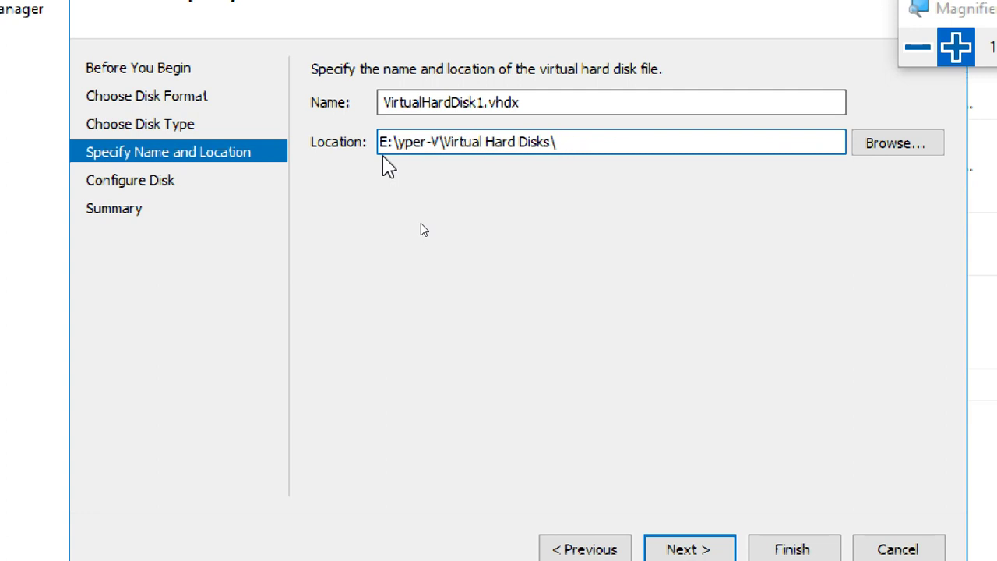
{"action": "type", "text": "H"}
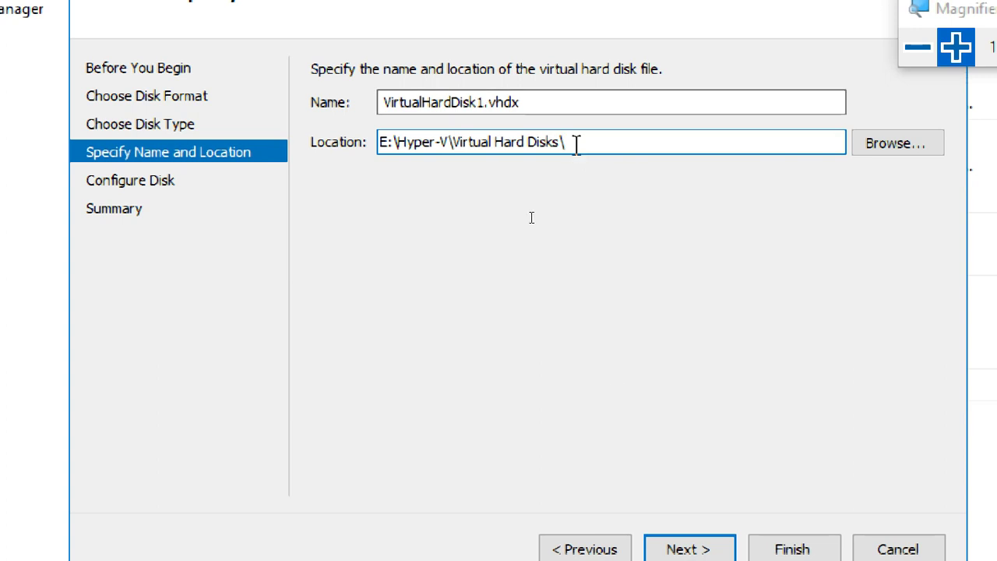
{"action": "left_click", "coordinate": [725, 548]}
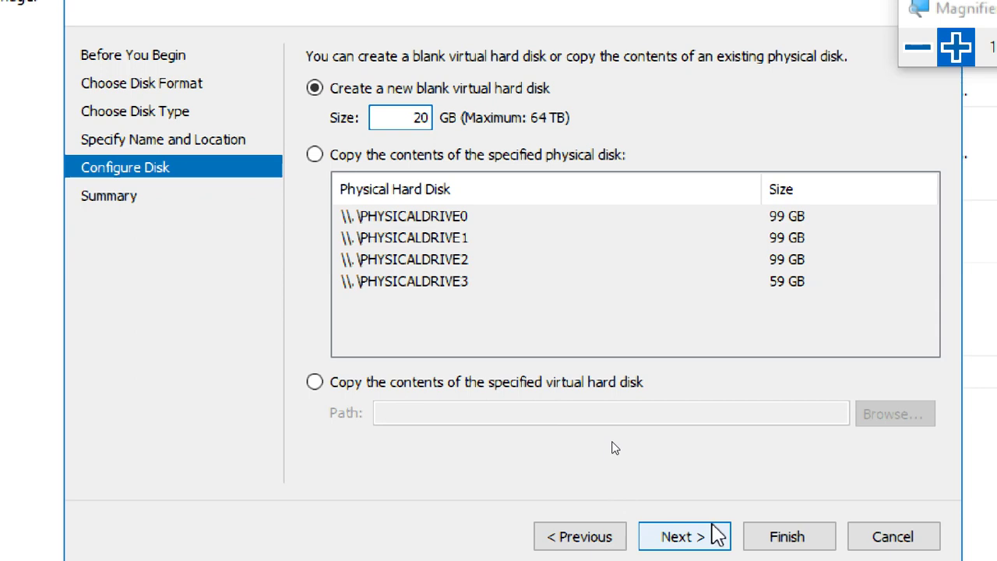
Keep the new blank 20 GB disk and finish creating VirtualHardDisk1.vhdx.
{"action": "left_click", "coordinate": [717, 536]}
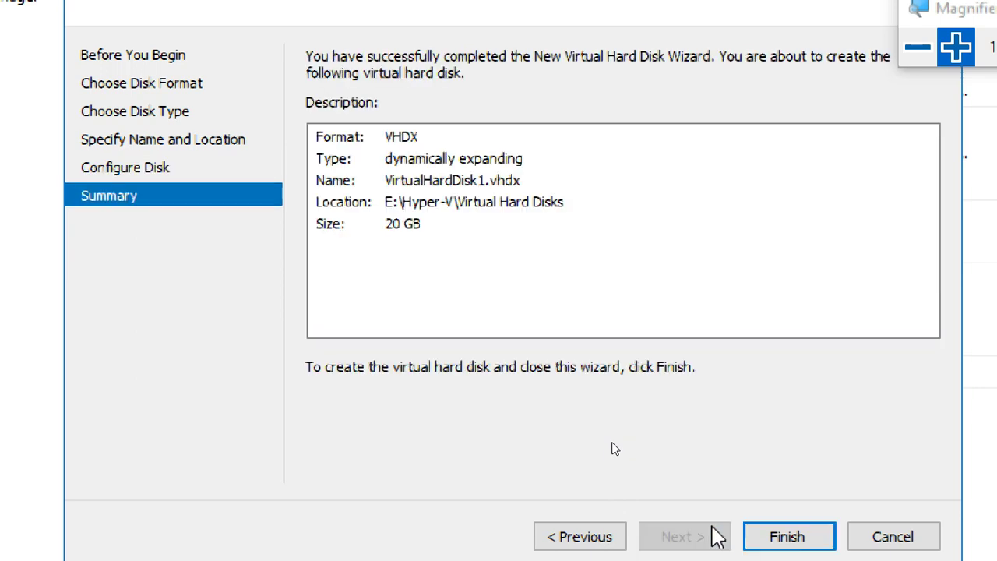
{"action": "left_click", "coordinate": [760, 539]}
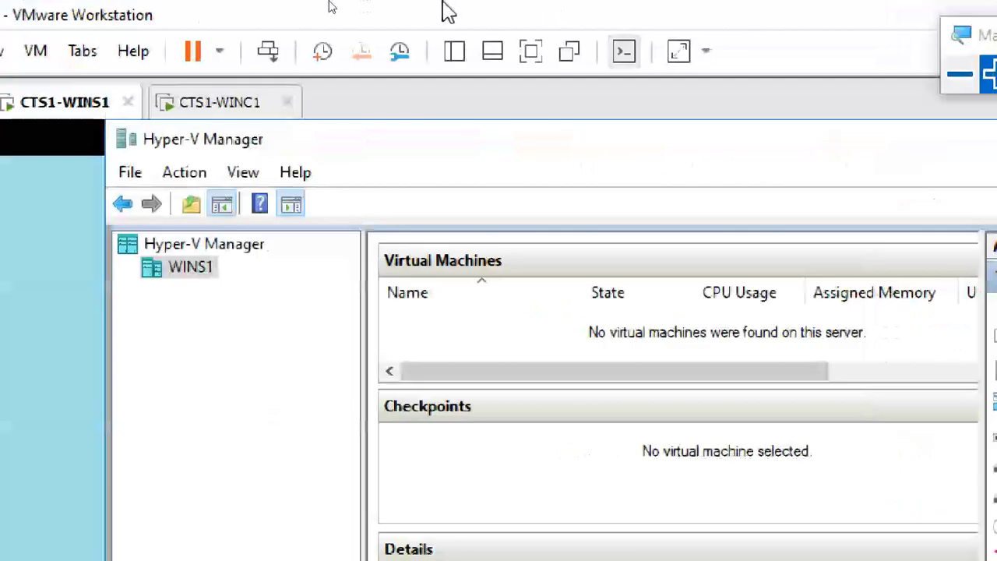
Browse in File Explorer to E:\Hyper-V\Virtual Hard Disks.
{"action": "key", "text": "ctrl+alt+Return"}
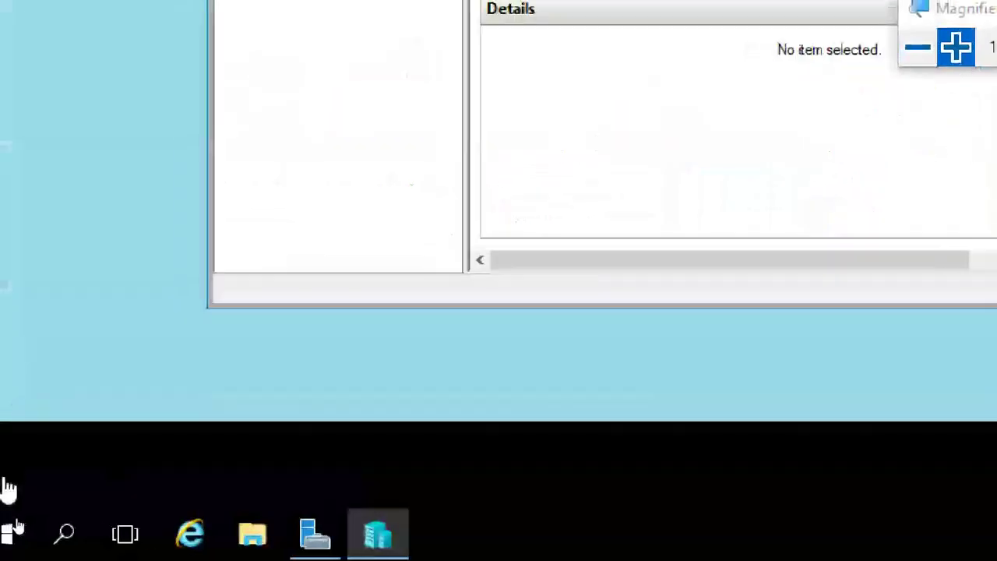
{"action": "left_click", "coordinate": [257, 537]}
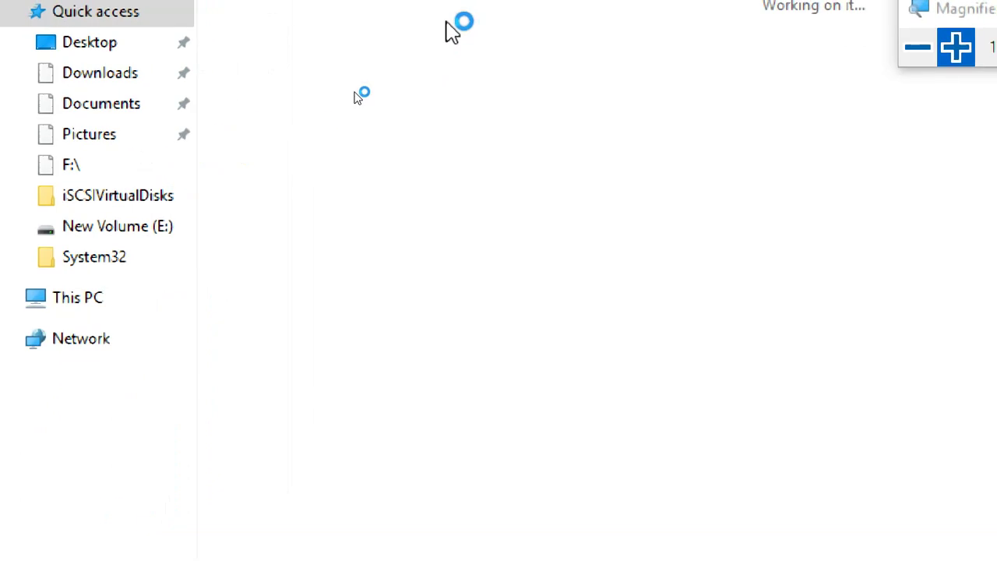
{"action": "left_click", "coordinate": [121, 290]}
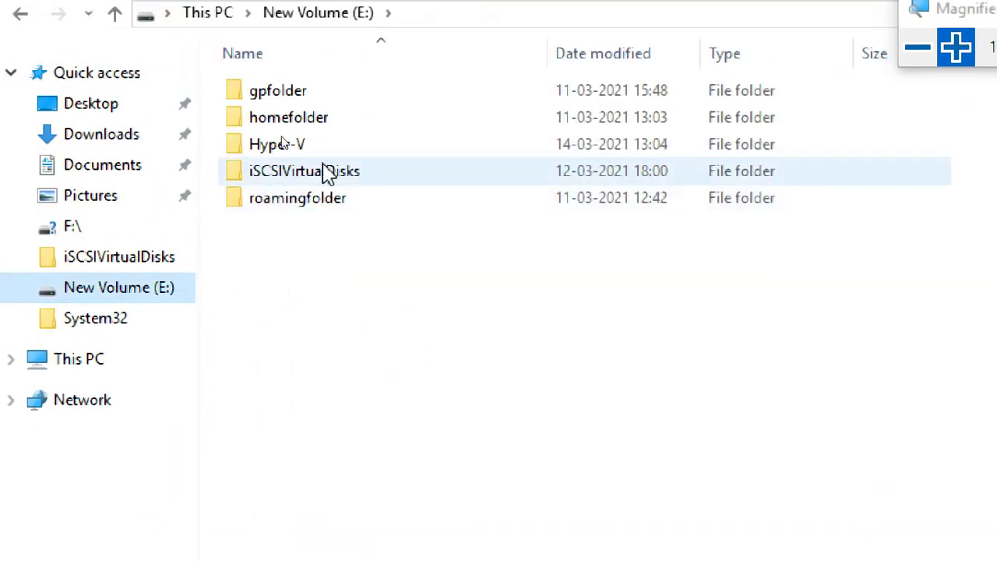
{"action": "double_click", "coordinate": [309, 144]}
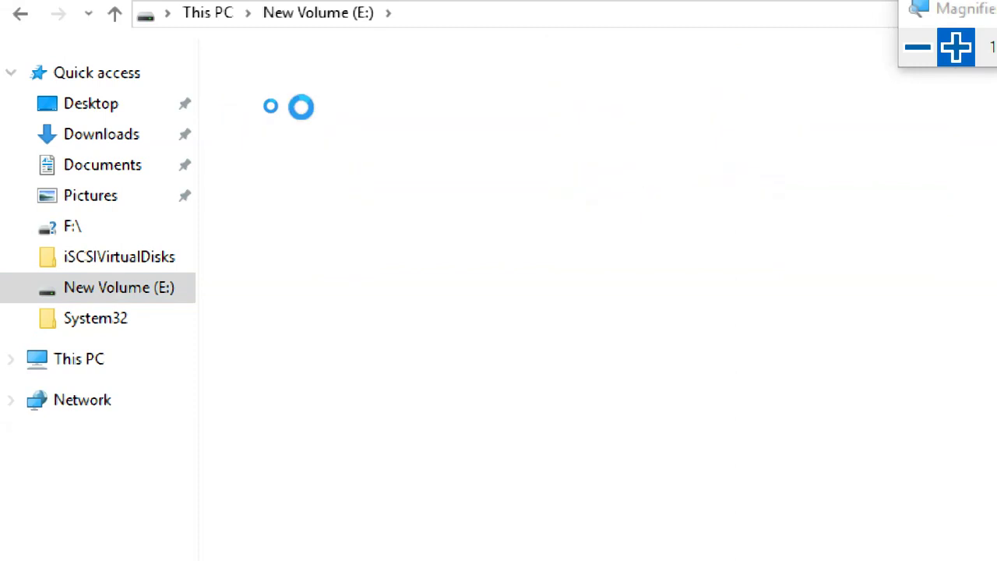
{"action": "double_click", "coordinate": [301, 100]}
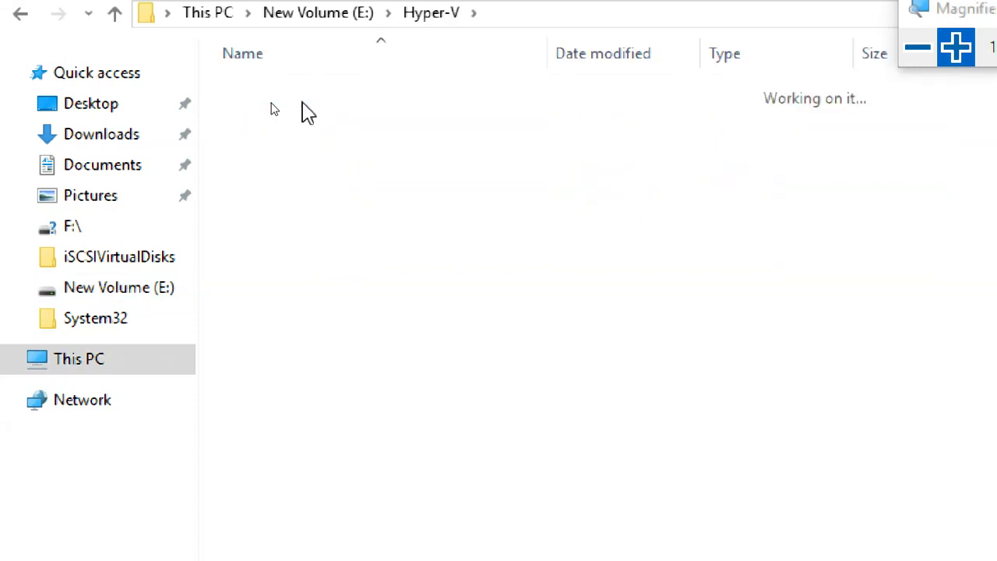
Try mounting VirtualHardDisk1.vhdx and dismiss the uninitialized-disk error.
{"action": "left_click", "coordinate": [345, 97]}
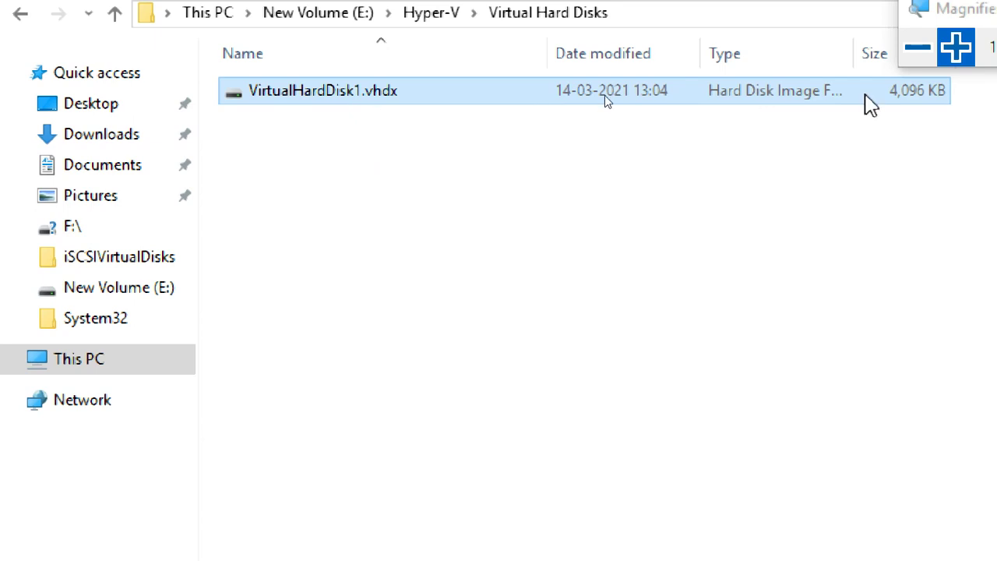
{"action": "right_click", "coordinate": [330, 100]}
{"action": "left_click", "coordinate": [365, 120]}
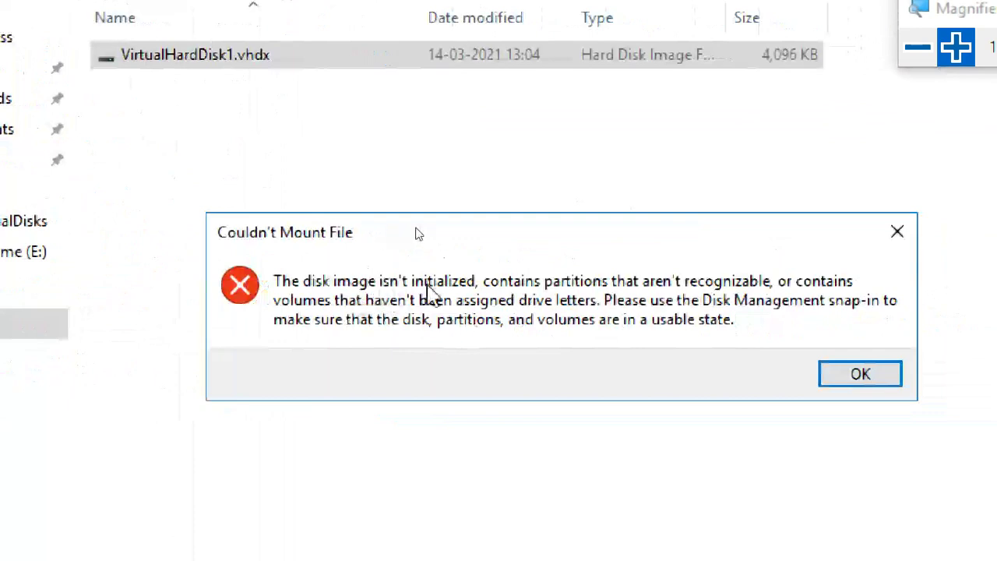
{"action": "left_click", "coordinate": [847, 377]}
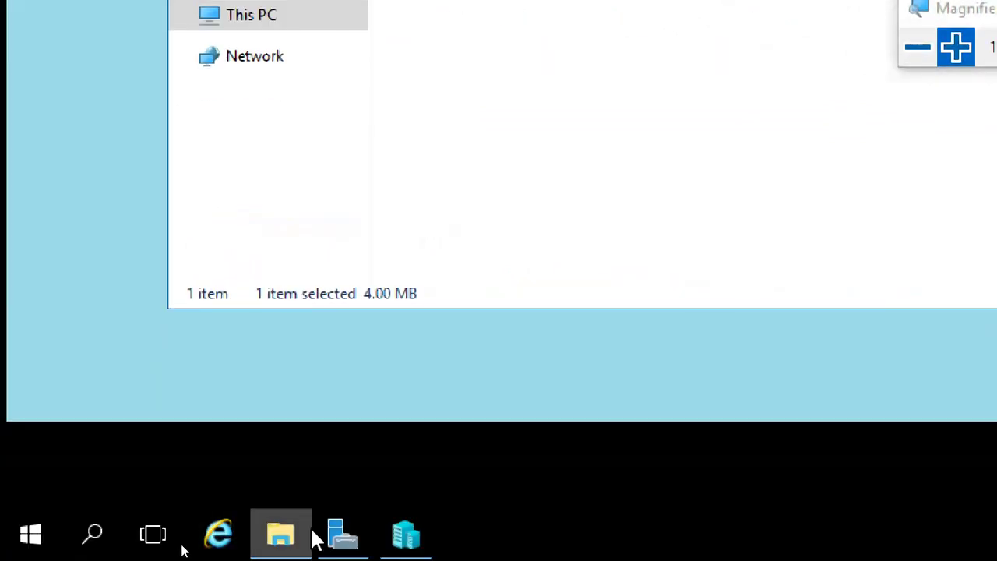
Show Server Manager's File and Storage Services Disks list, including the 20.0 GB Unknown disk.
{"action": "left_click", "coordinate": [344, 541]}
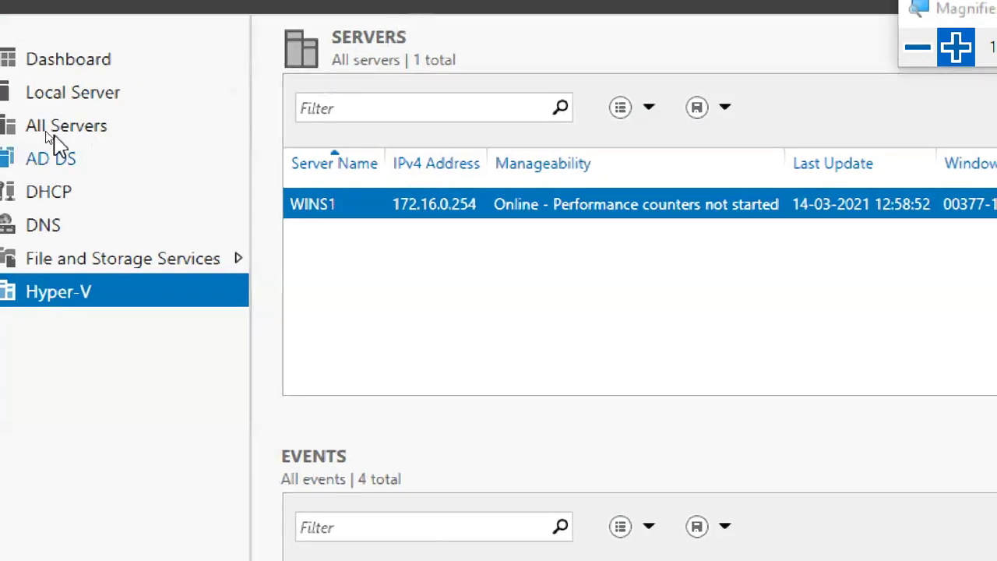
{"action": "left_click", "coordinate": [84, 262]}
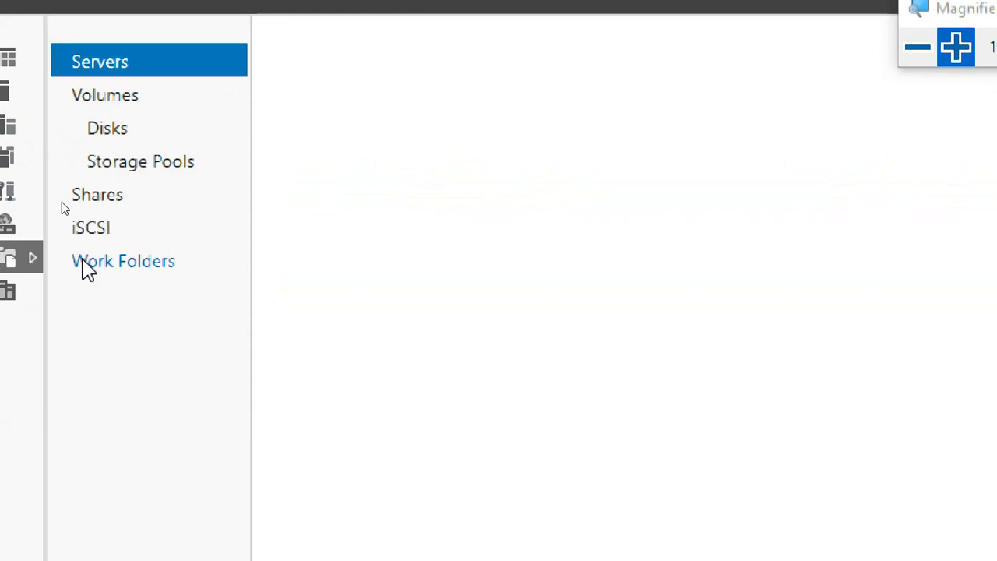
{"action": "left_click", "coordinate": [117, 140]}
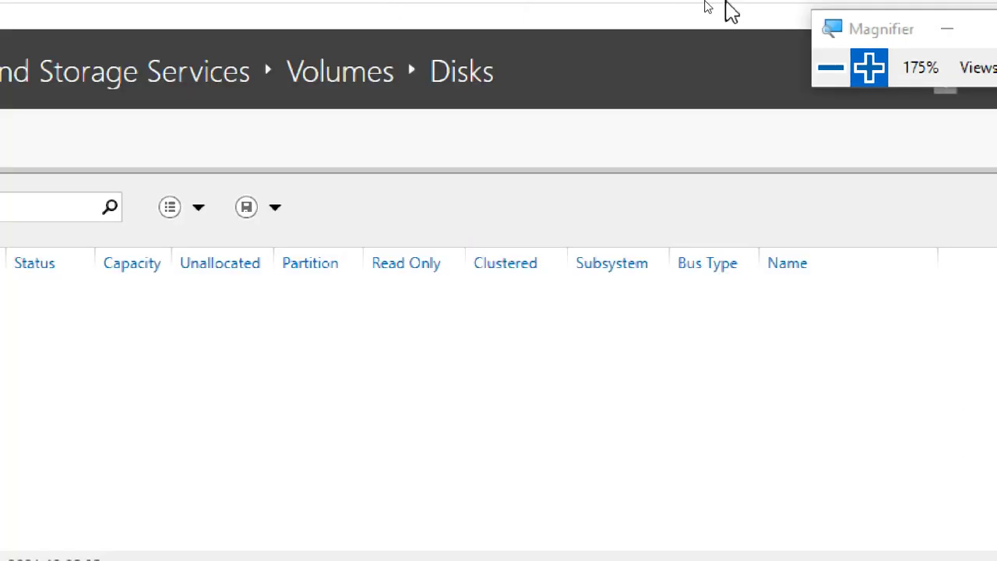
{"action": "left_click_drag", "start_coordinate": [858, 36], "coordinate": [929, 146]}
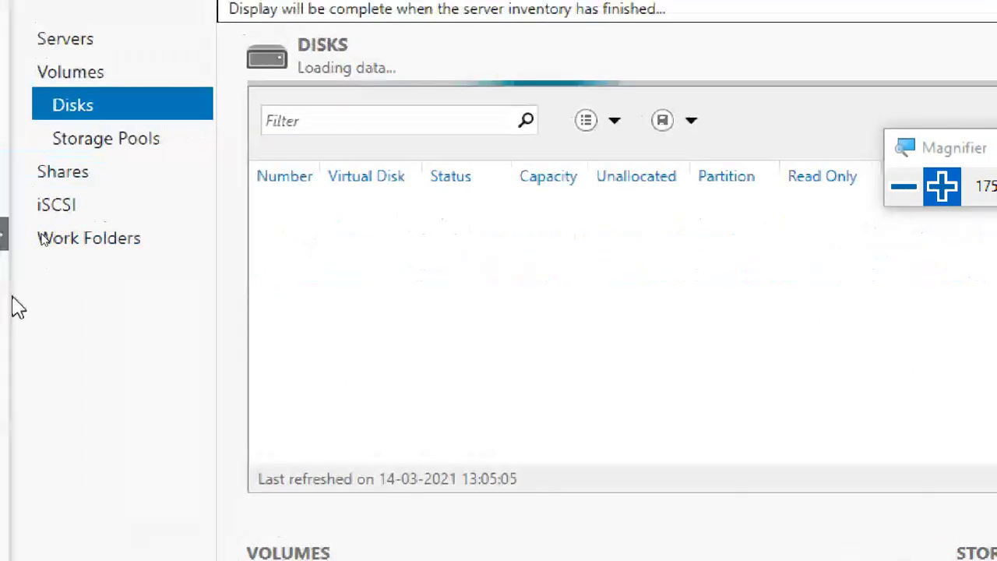
{"action": "left_click", "coordinate": [96, 79]}
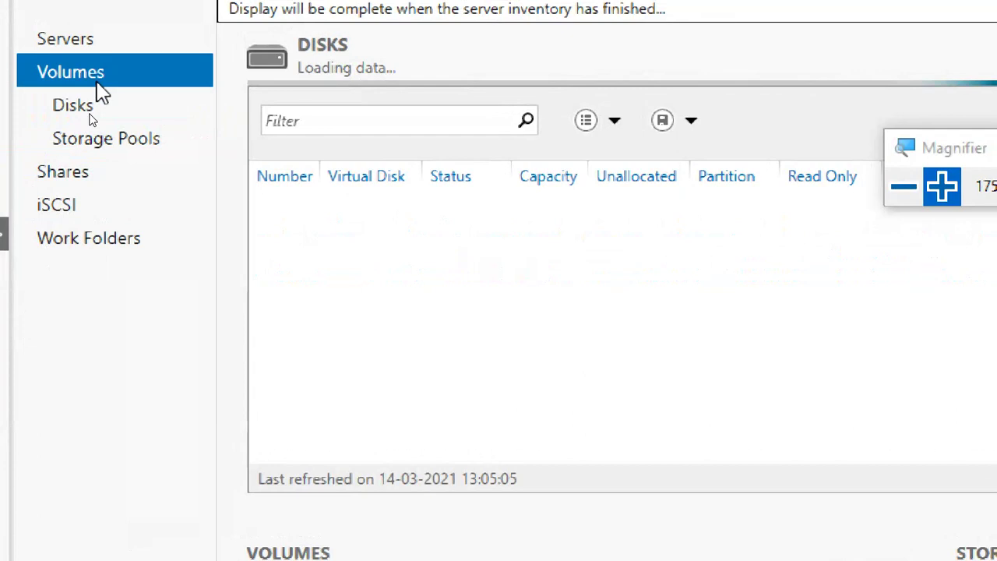
{"action": "left_click", "coordinate": [90, 43]}
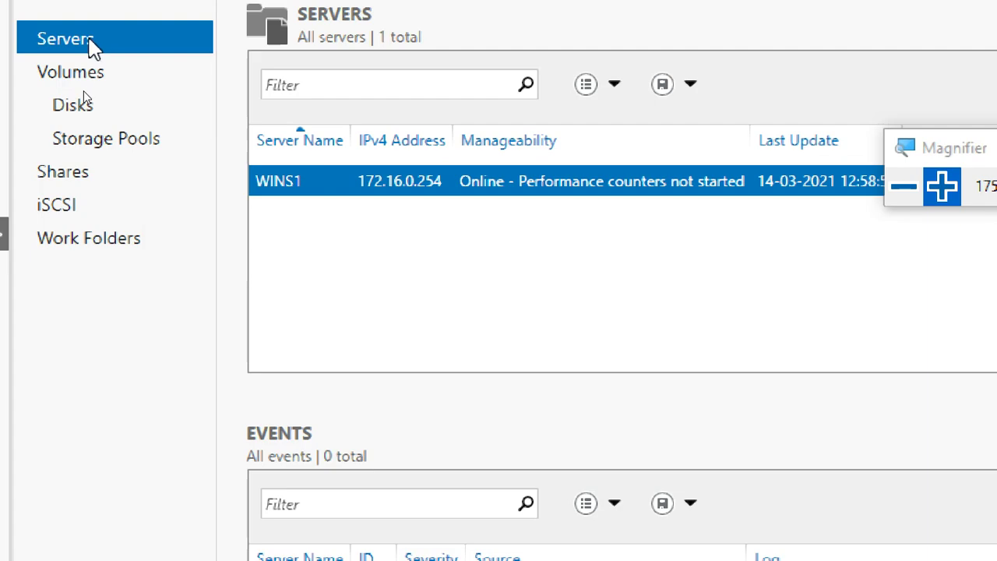
{"action": "left_click", "coordinate": [88, 80]}
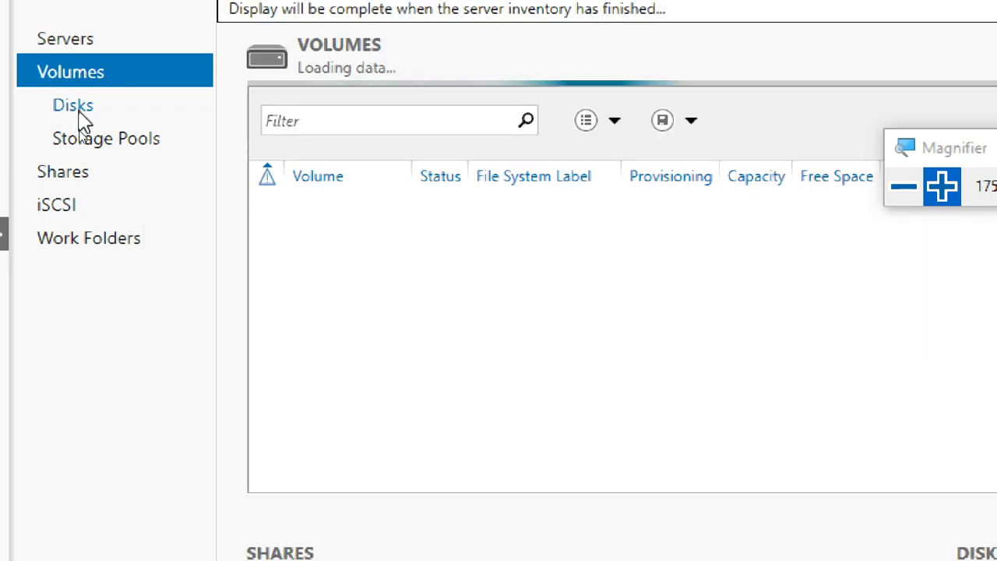
{"action": "left_click", "coordinate": [84, 123]}
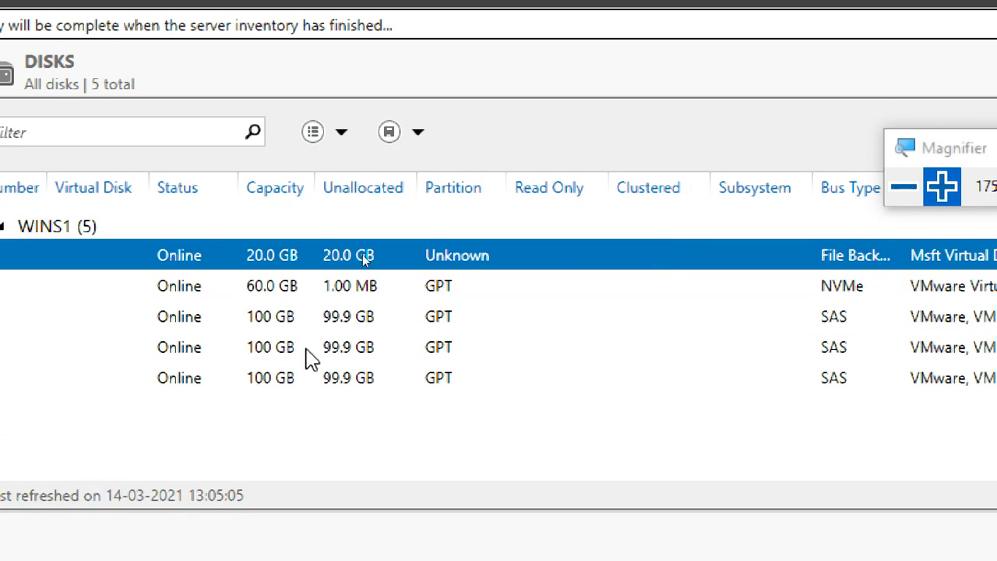
Initialize the 20.0 GB Disk 4 with a GPT partition style.
{"action": "right_click", "coordinate": [273, 271]}
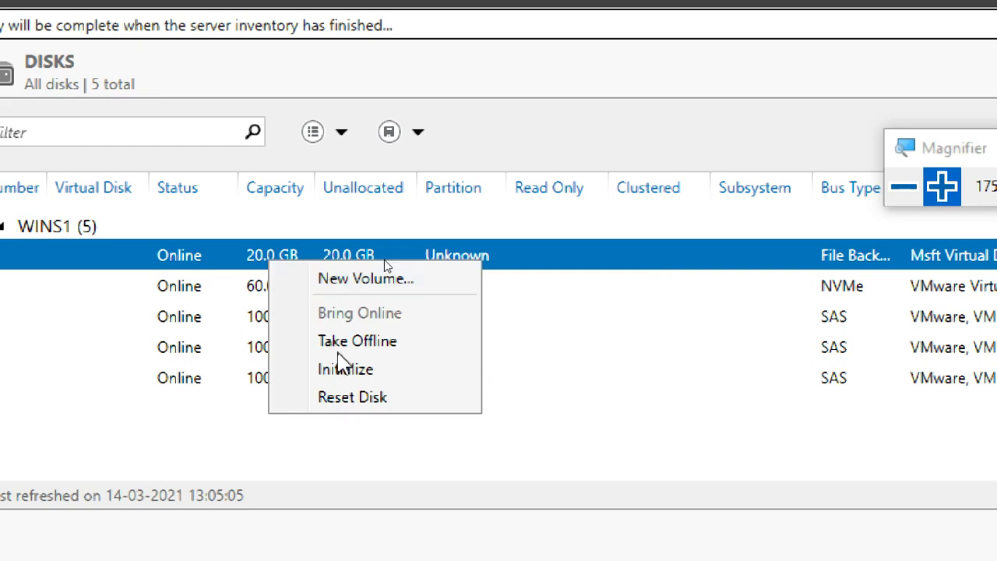
{"action": "left_click", "coordinate": [352, 372]}
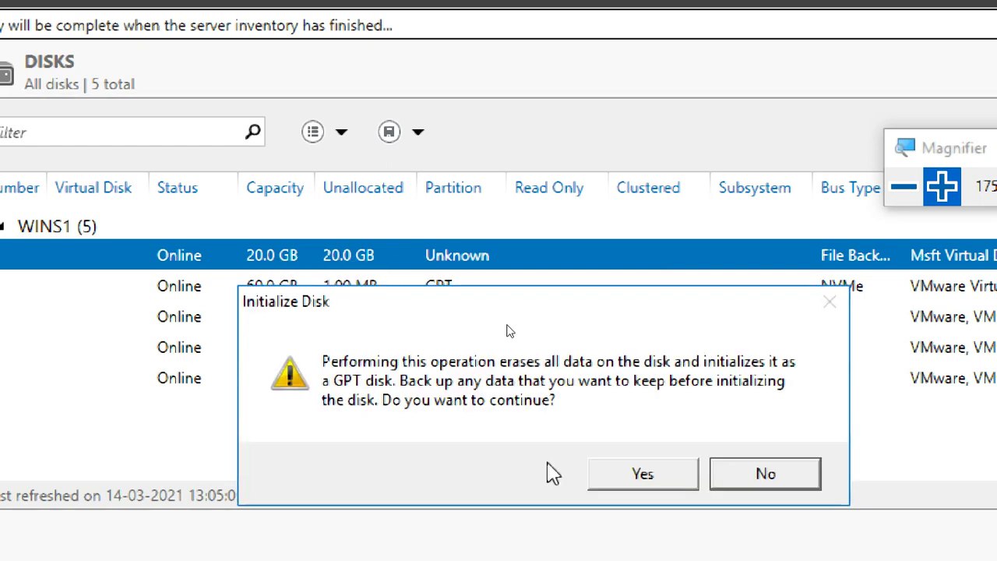
{"action": "left_click", "coordinate": [640, 477]}
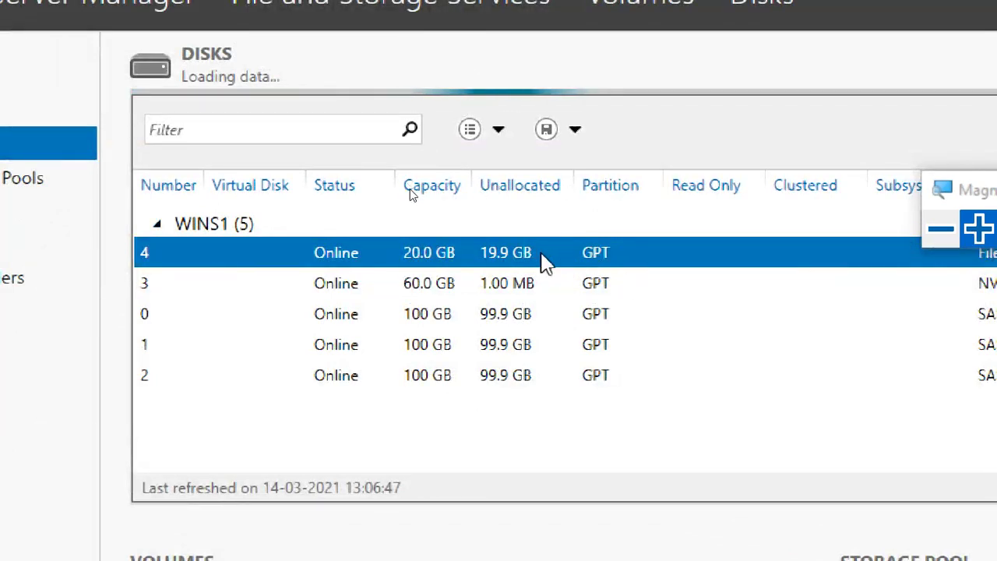
Launch the New Volume Wizard for Disk 4 on server WINS1 and reach the size step.
{"action": "right_click", "coordinate": [569, 255]}
{"action": "left_click", "coordinate": [594, 274]}
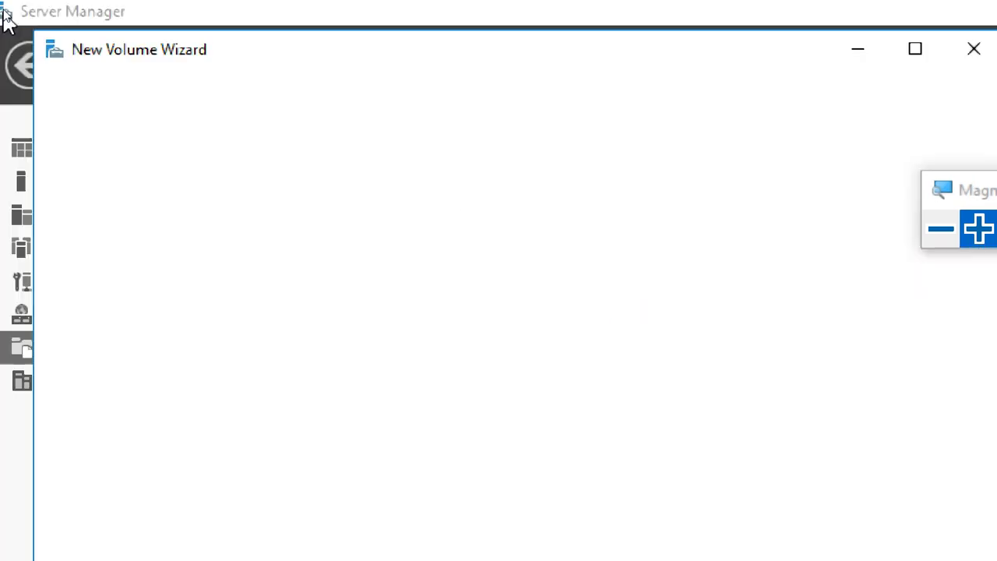
{"action": "left_click", "coordinate": [942, 228]}
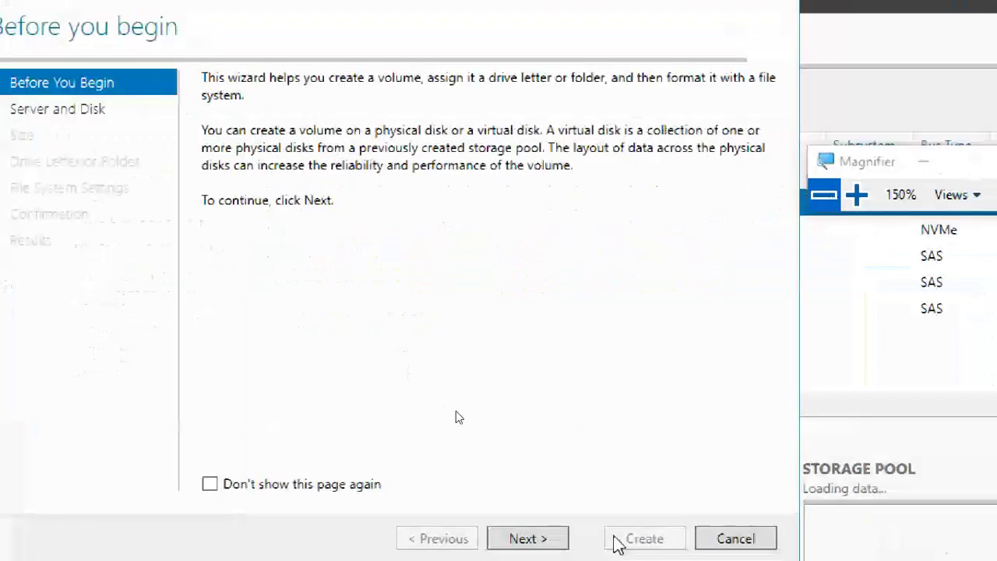
{"action": "left_click", "coordinate": [548, 520]}
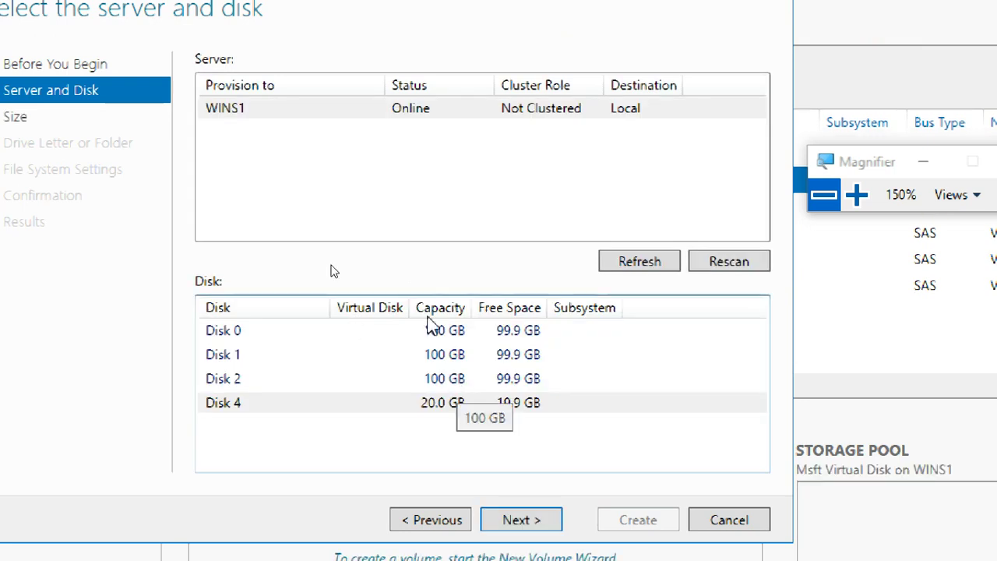
{"action": "left_click", "coordinate": [368, 109]}
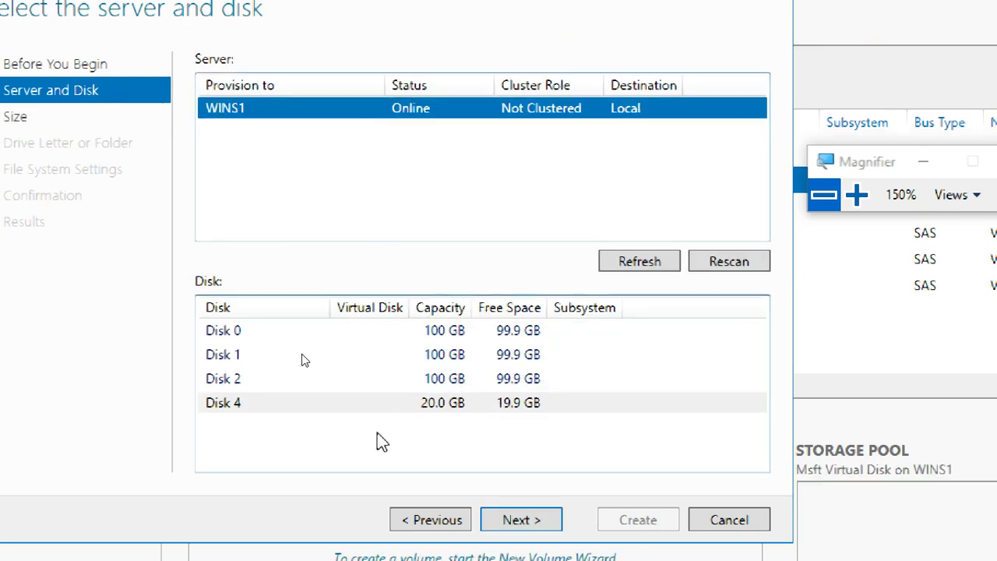
{"action": "left_click", "coordinate": [358, 407]}
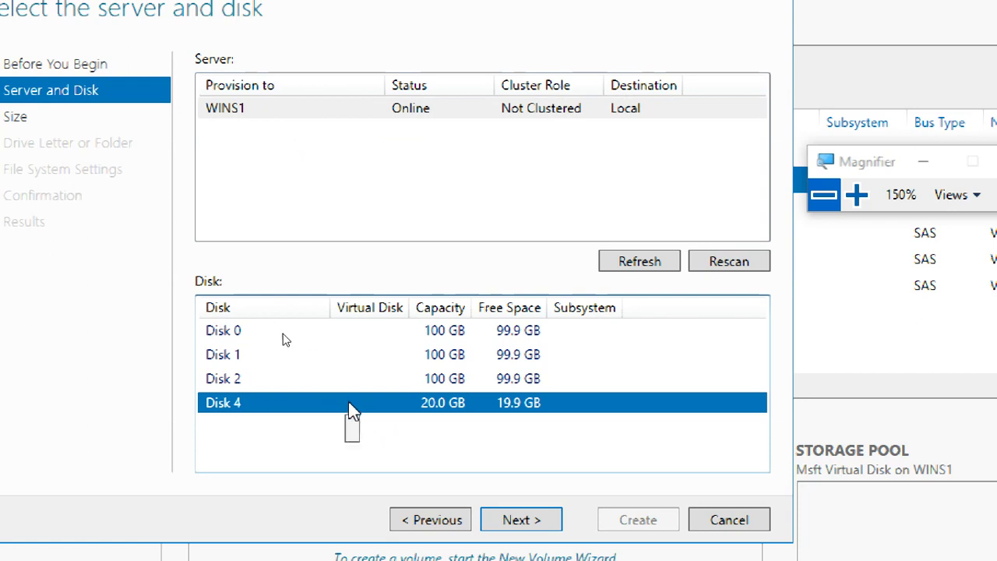
{"action": "left_click", "coordinate": [530, 521]}
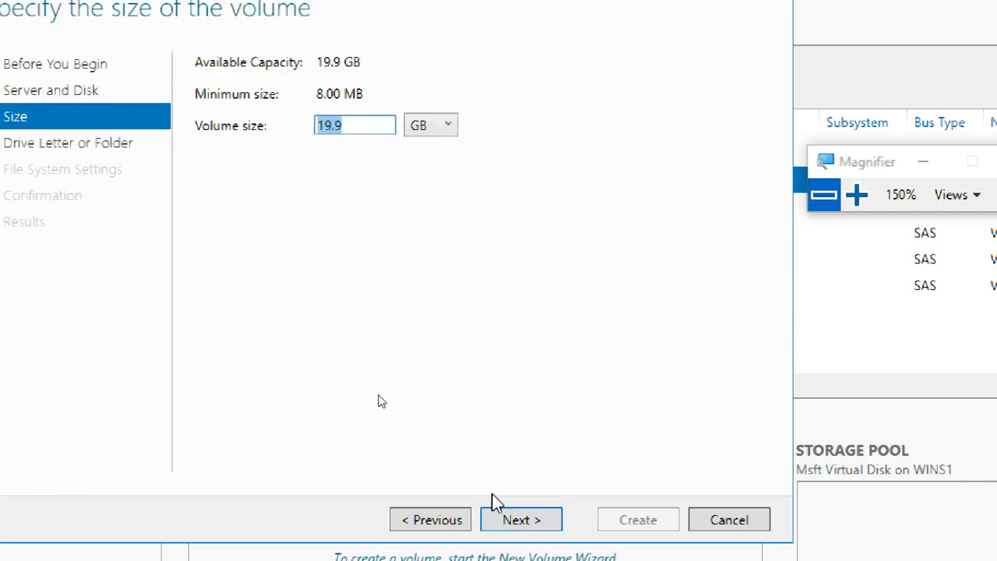
Keep 19.9 GB, drive F and NTFS, and label the volume 'virt volume 1'.
{"action": "left_click", "coordinate": [510, 520]}
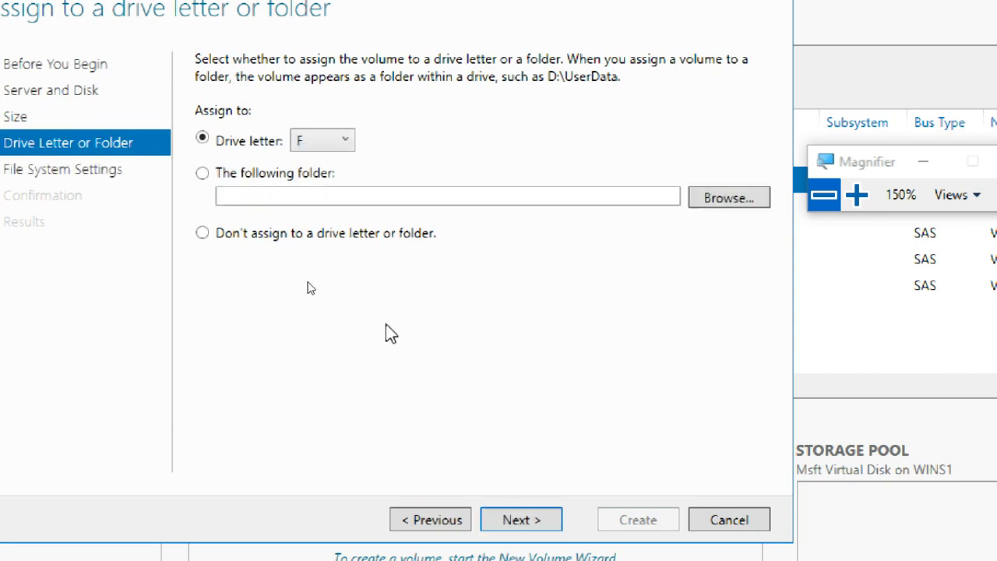
{"action": "left_click", "coordinate": [511, 526]}
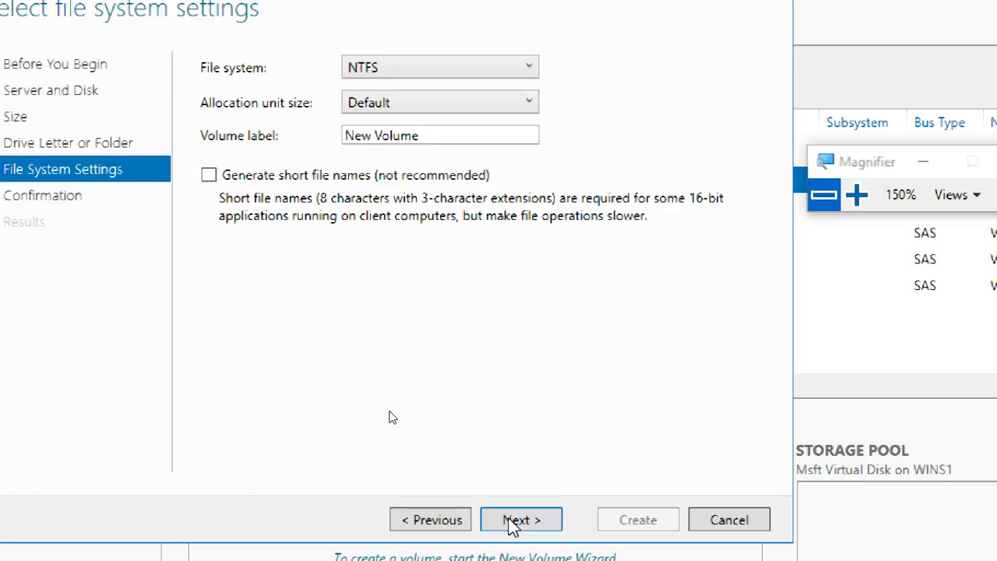
{"action": "triple_click", "coordinate": [424, 135]}
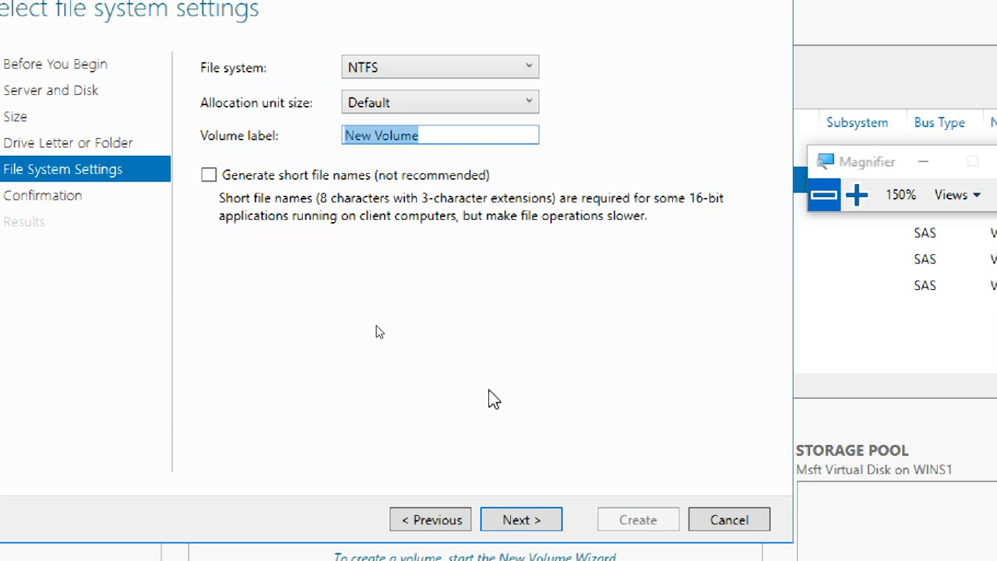
{"action": "type", "text": "virt"}
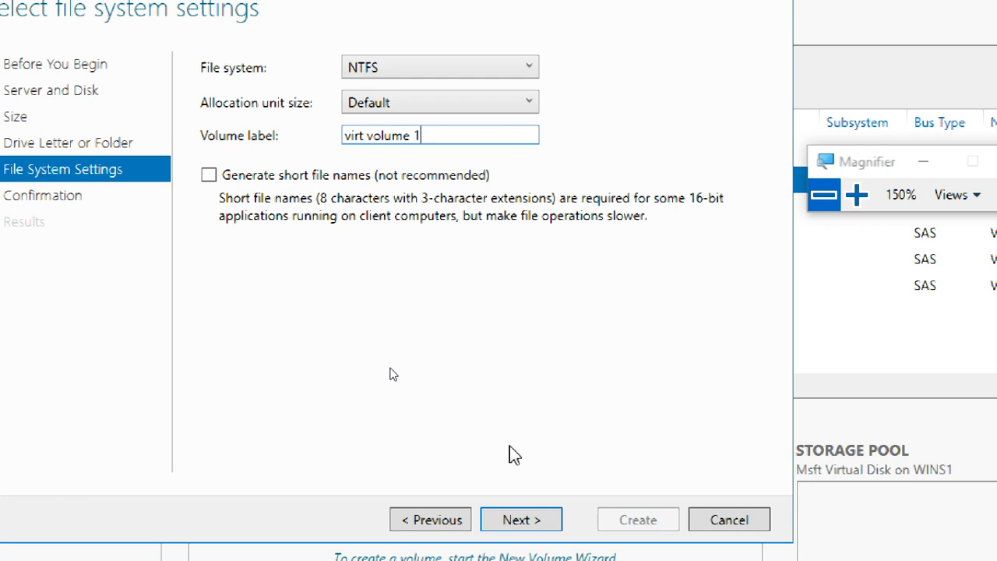
{"action": "left_click", "coordinate": [526, 524]}
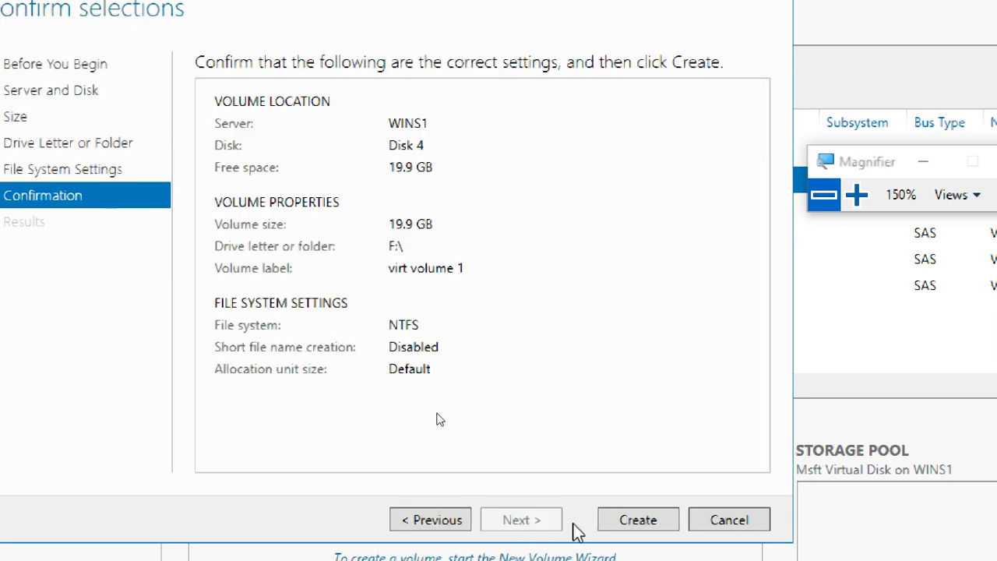
Create the 19.9 GB F: volume on Disk 4 and let all five wizard tasks complete.
{"action": "left_click", "coordinate": [633, 520]}
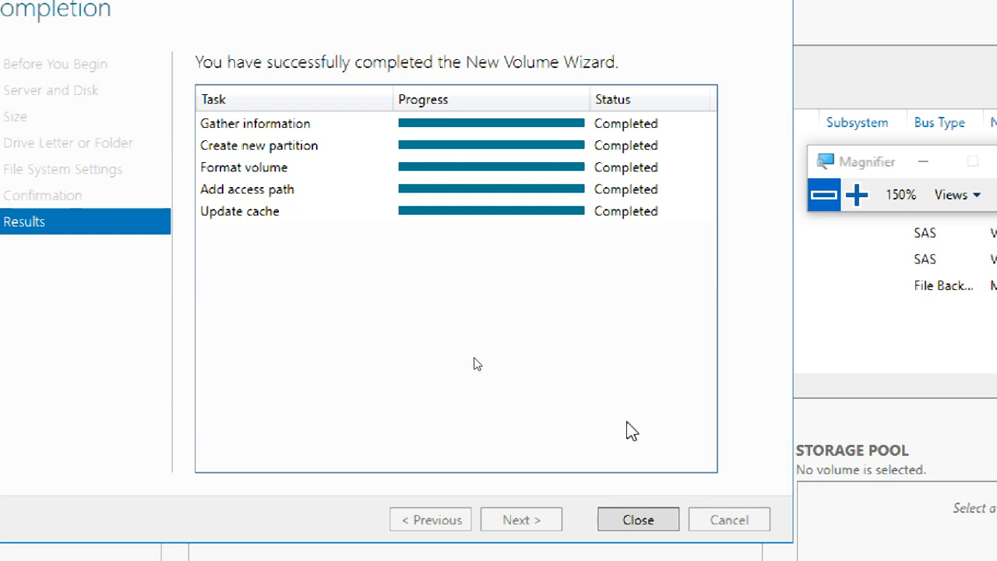
Close the finished wizard and confirm Disk 4 now lists the new F: volume.
{"action": "left_click", "coordinate": [645, 522]}
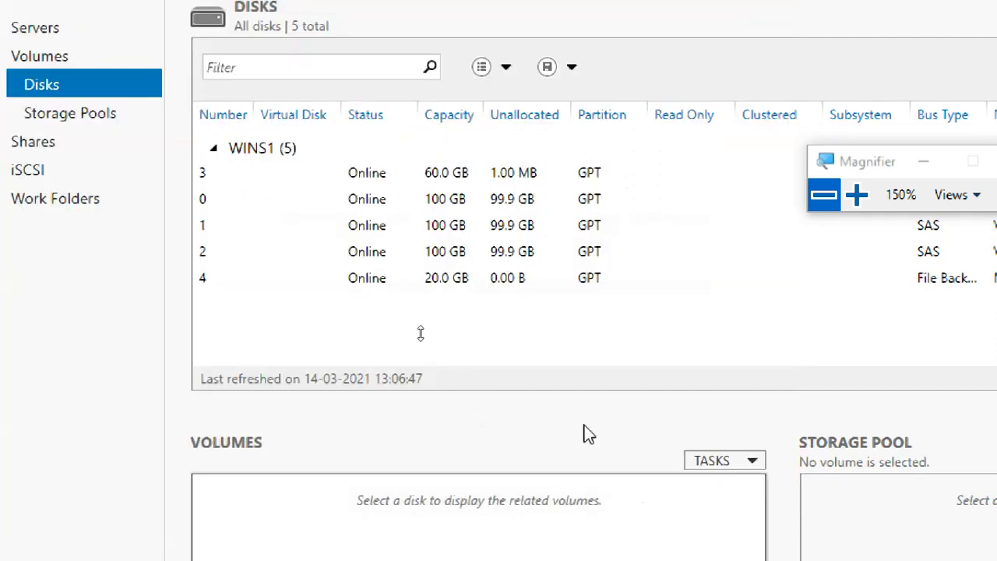
{"action": "left_click", "coordinate": [378, 282]}
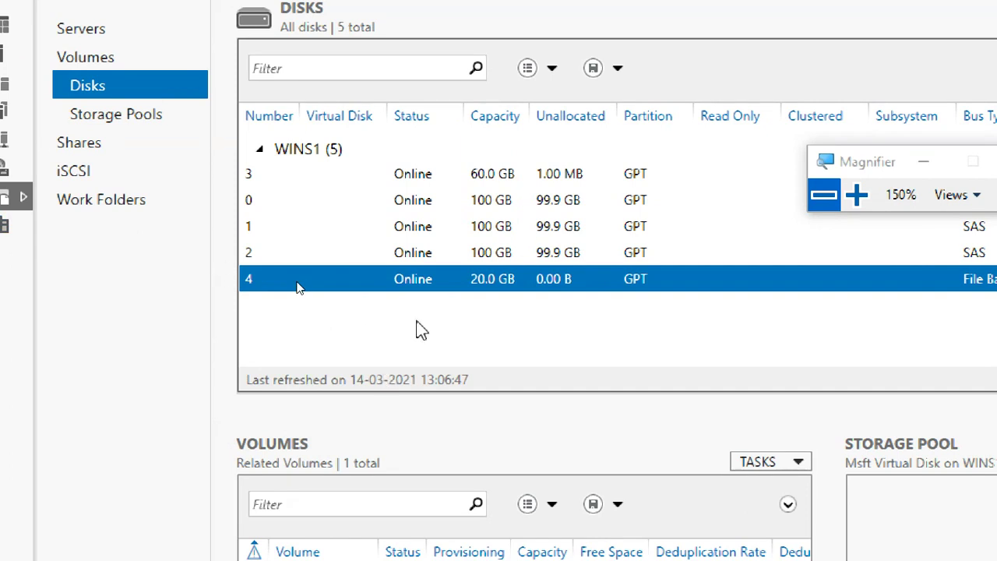
{"action": "right_click", "coordinate": [423, 290]}
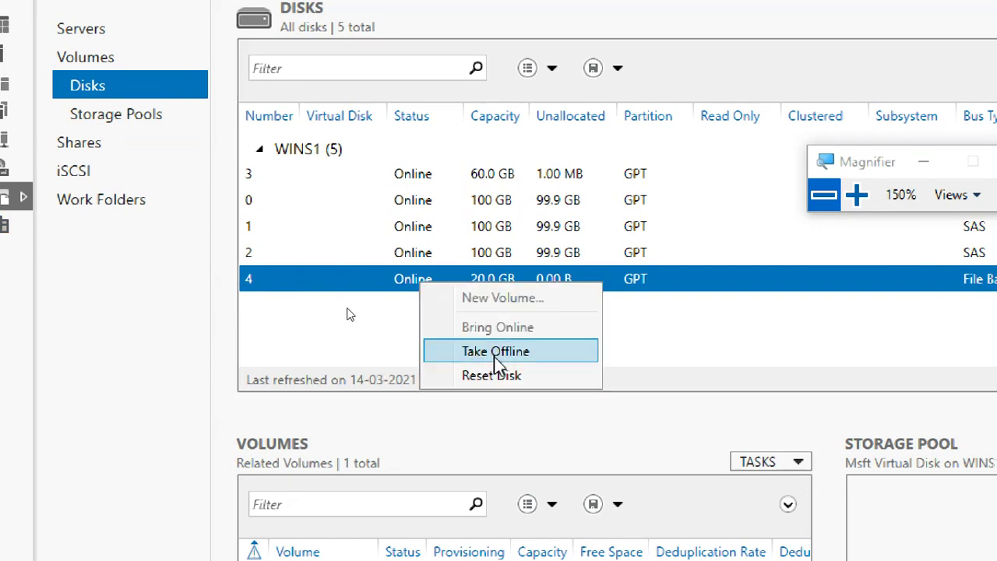
{"action": "left_click", "coordinate": [209, 371]}
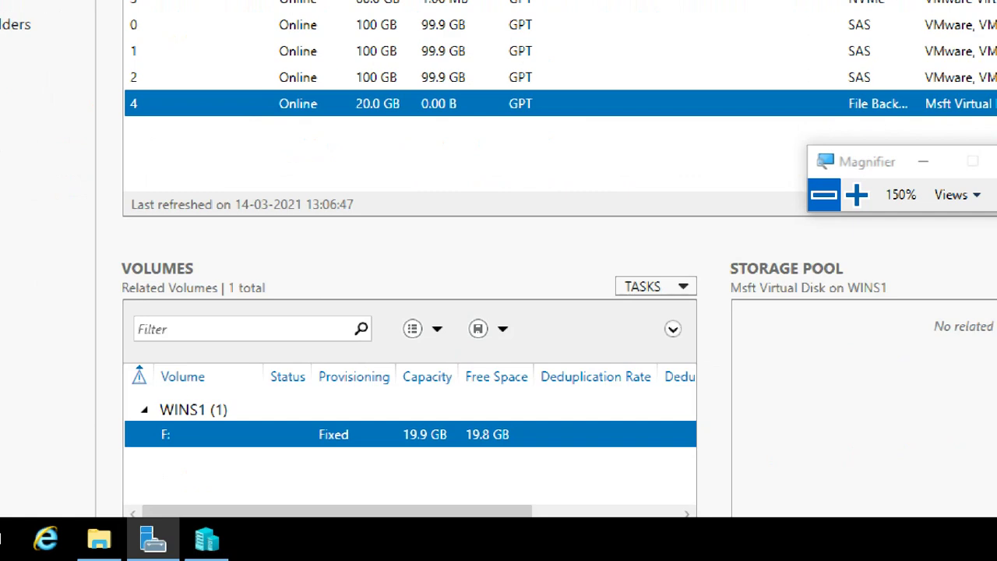
In File Explorer under This PC, open the empty virt volume 1 (F:) drive and leave full screen.
{"action": "left_click", "coordinate": [103, 540]}
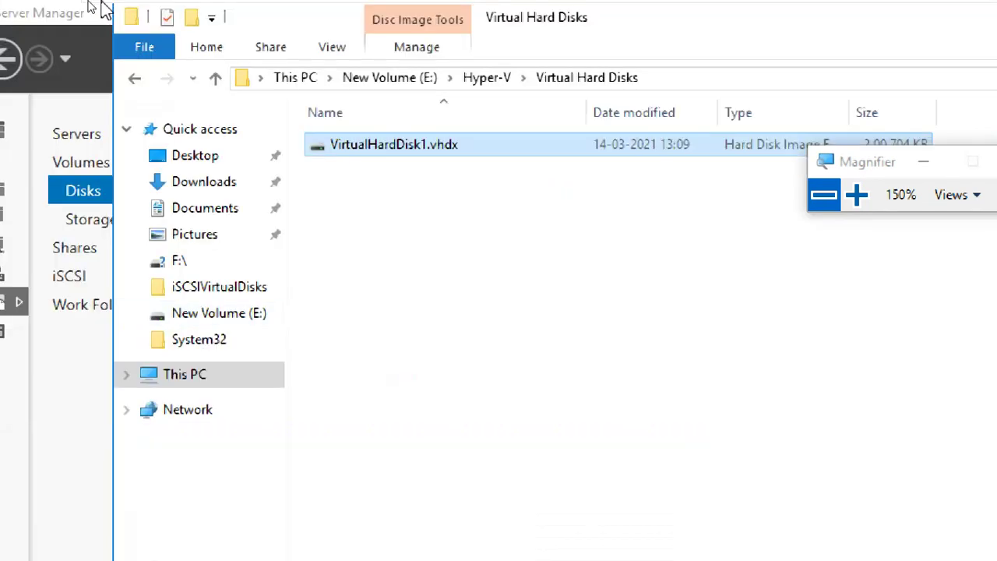
{"action": "left_click", "coordinate": [177, 380]}
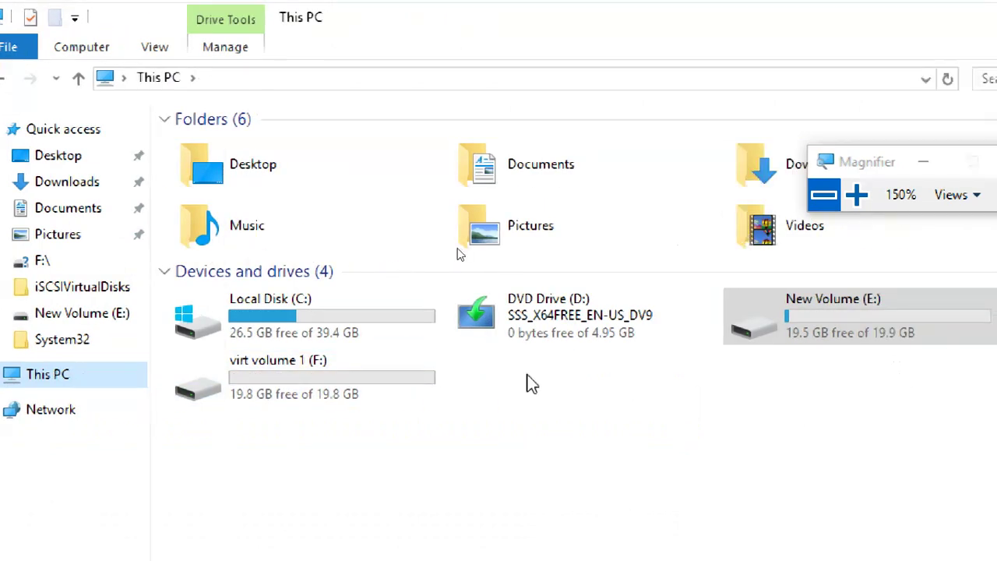
{"action": "double_click", "coordinate": [351, 369]}
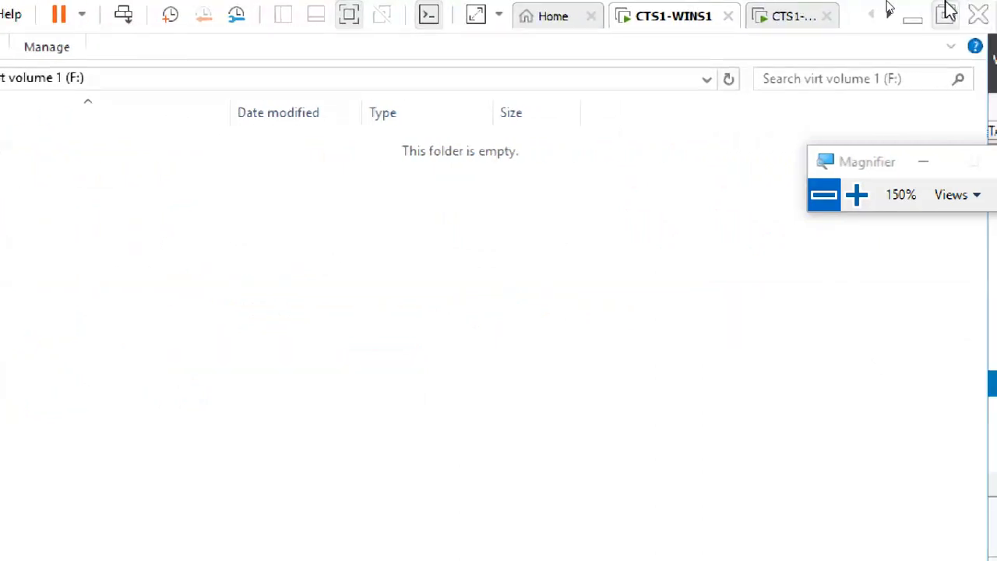
{"action": "left_click", "coordinate": [944, 9]}
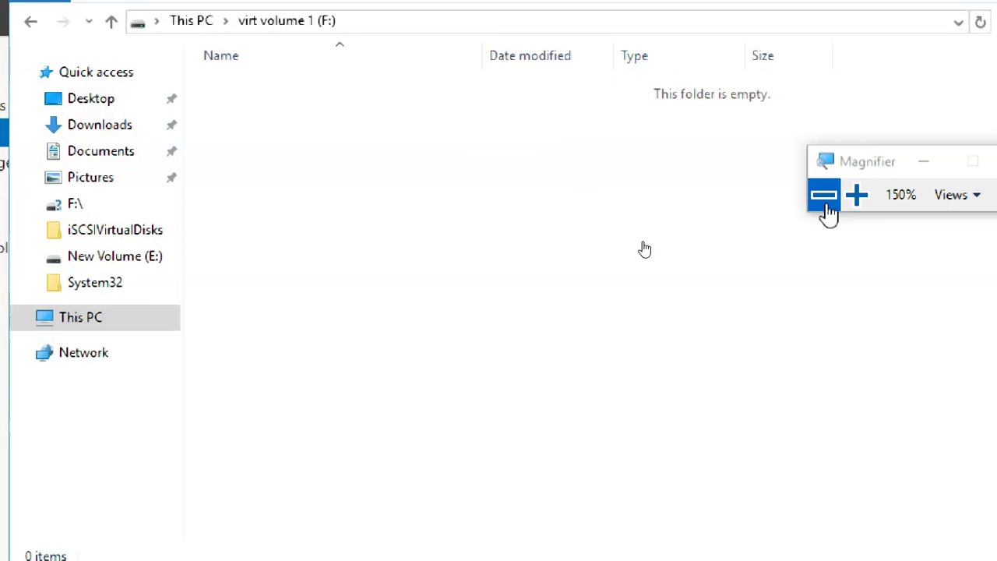
Return magnification to 100%, then select presentations 20409B_02 to 20409B_13 in the 409-ppt folder.
{"action": "left_click", "coordinate": [825, 196]}
{"action": "mouse_move", "coordinate": [317, 546]}
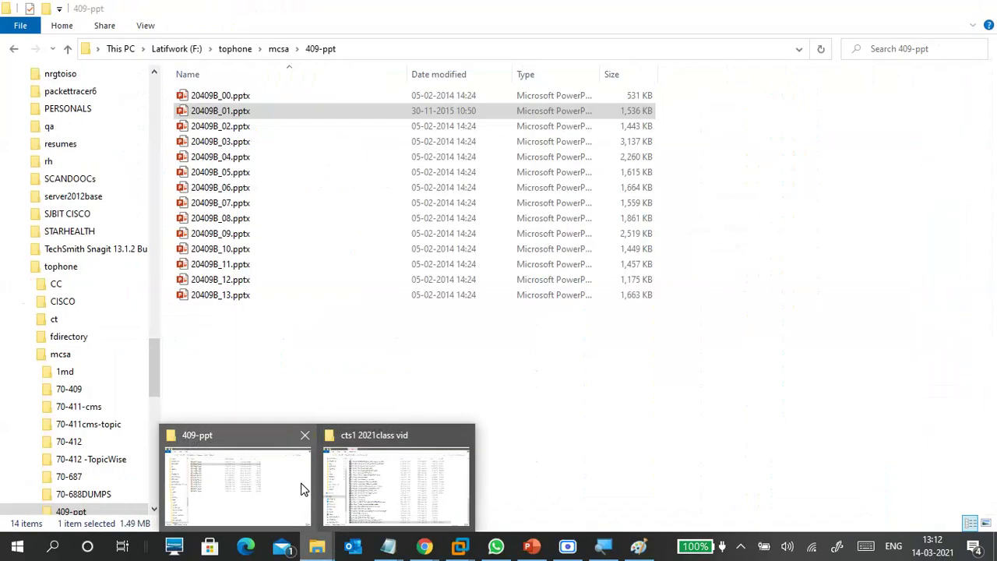
{"action": "left_click", "coordinate": [300, 485]}
{"action": "left_click_drag", "start_coordinate": [262, 331], "coordinate": [309, 184]}
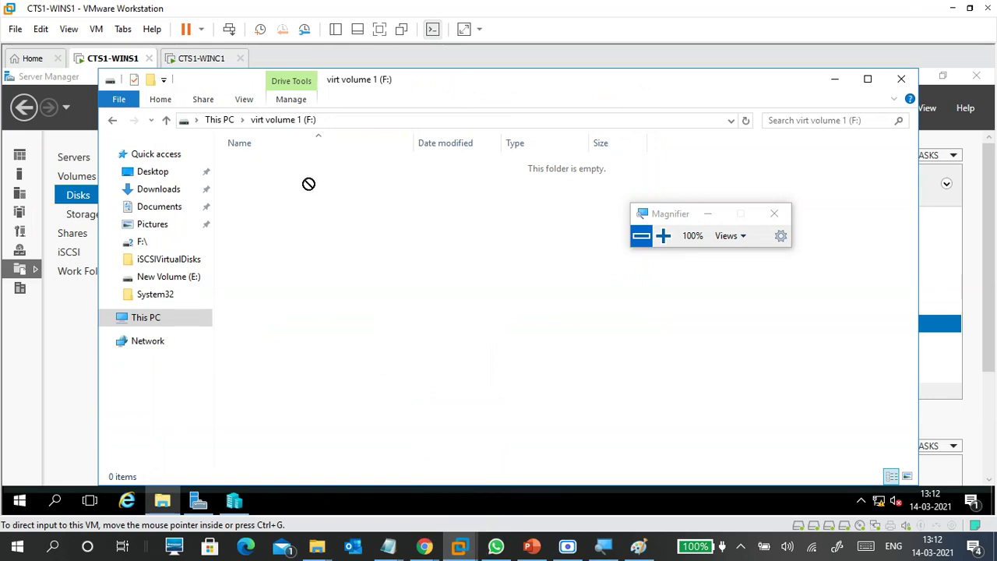
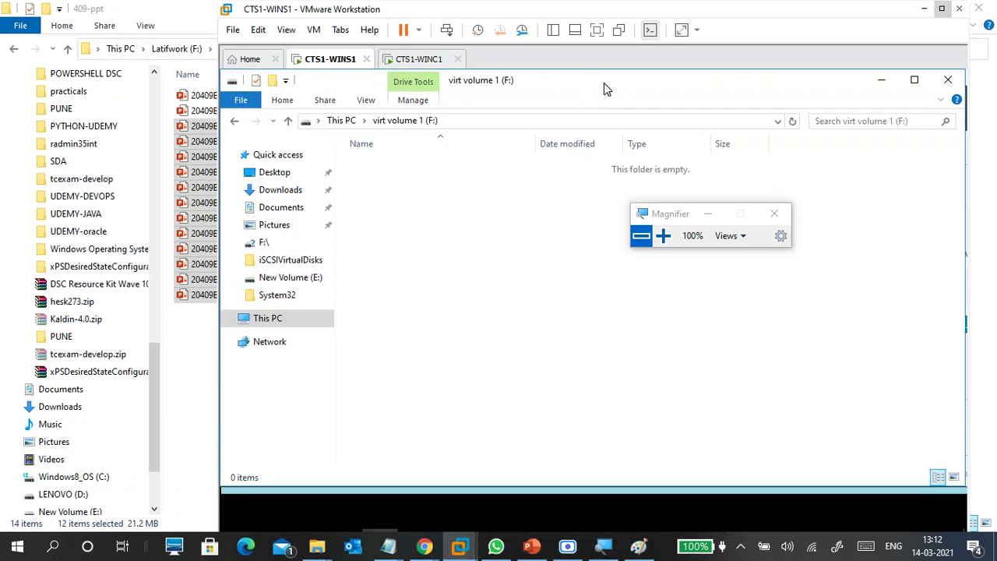
Shift the VMware window left, reposition the guest F: window, and minimize the host 409-ppt folder.
{"action": "left_click", "coordinate": [320, 31]}
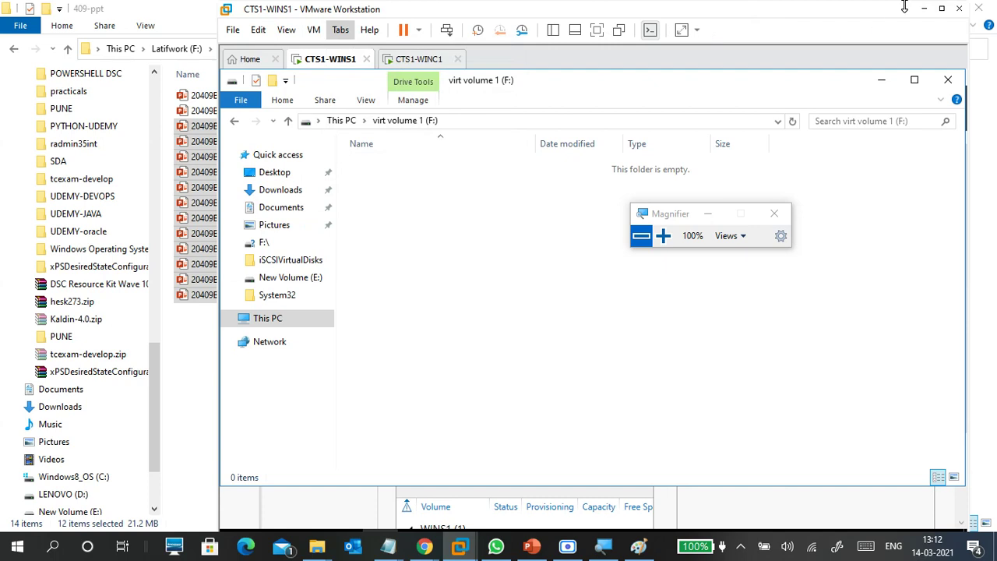
{"action": "left_click_drag", "start_coordinate": [876, 15], "coordinate": [909, 21]}
{"action": "left_click_drag", "start_coordinate": [250, 136], "coordinate": [520, 221]}
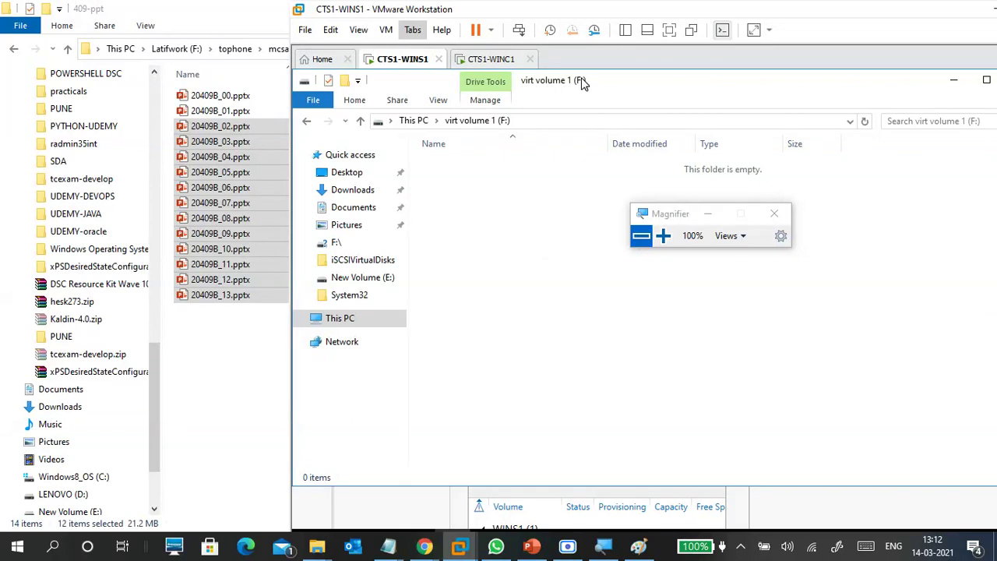
{"action": "left_click_drag", "start_coordinate": [654, 84], "coordinate": [815, 94]}
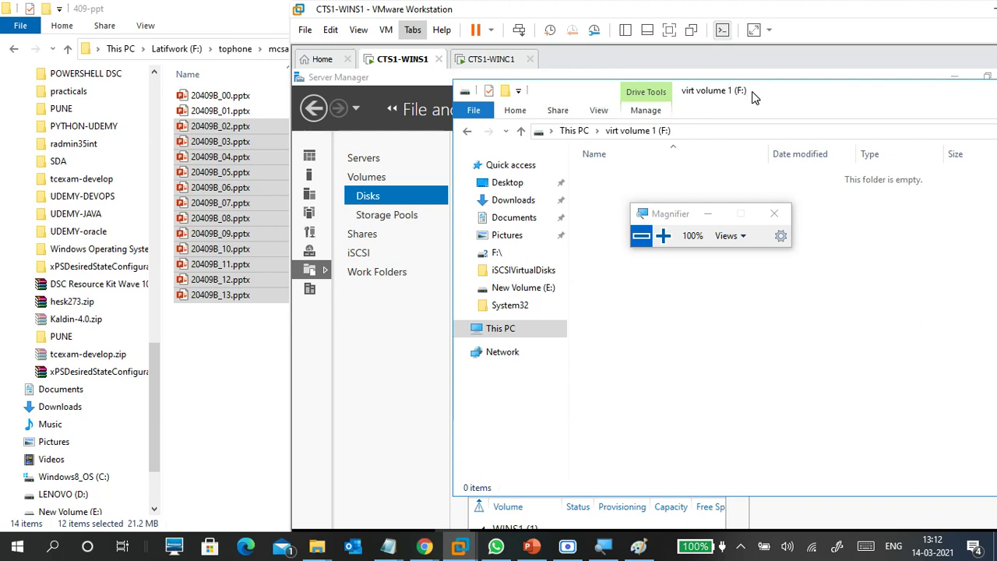
{"action": "left_click_drag", "start_coordinate": [755, 95], "coordinate": [607, 95]}
{"action": "left_click", "coordinate": [273, 8]}
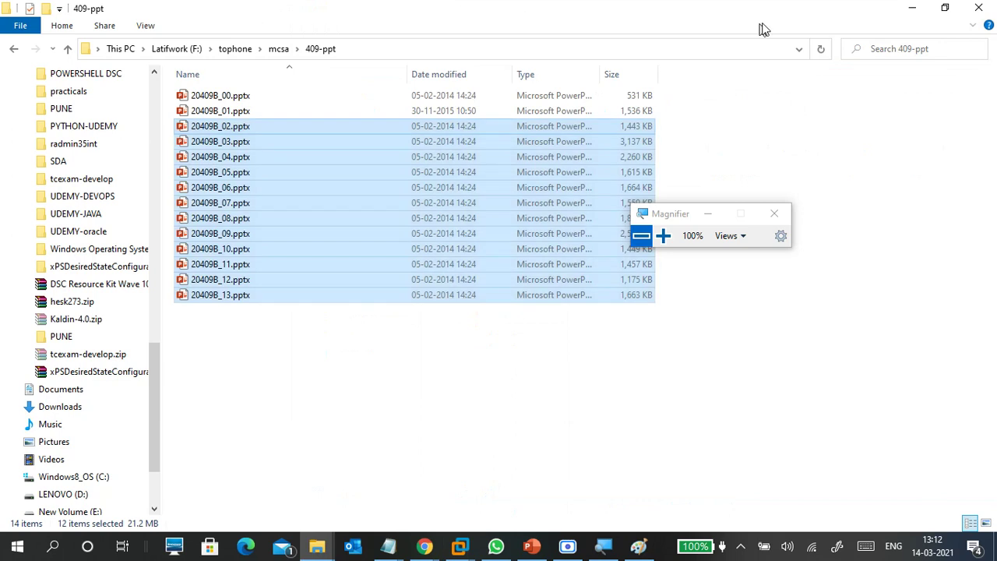
{"action": "left_click", "coordinate": [911, 13]}
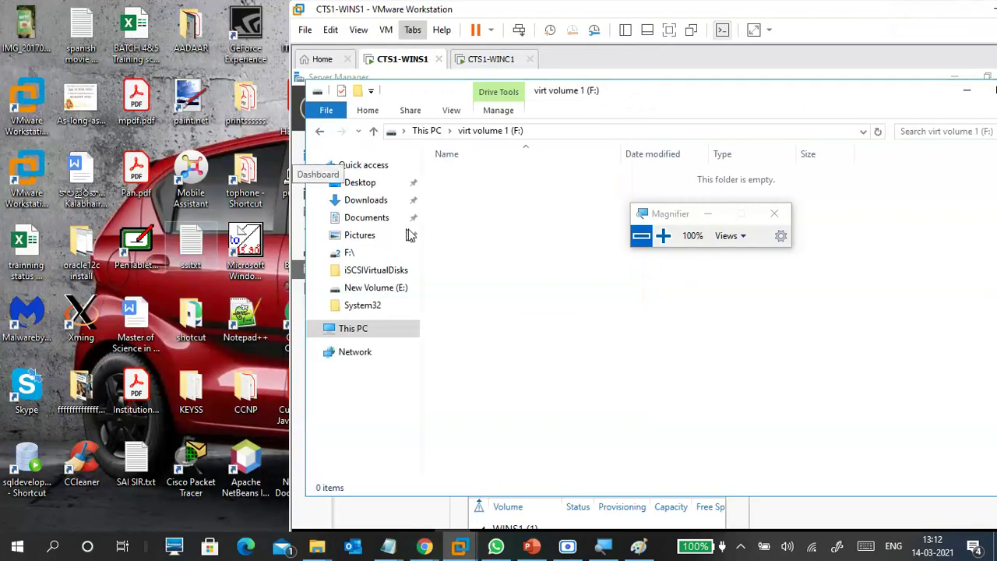
Copy spanish movie titiles.txt and a second desktop text file into the guest's F: drive.
{"action": "left_click_drag", "start_coordinate": [86, 32], "coordinate": [494, 224]}
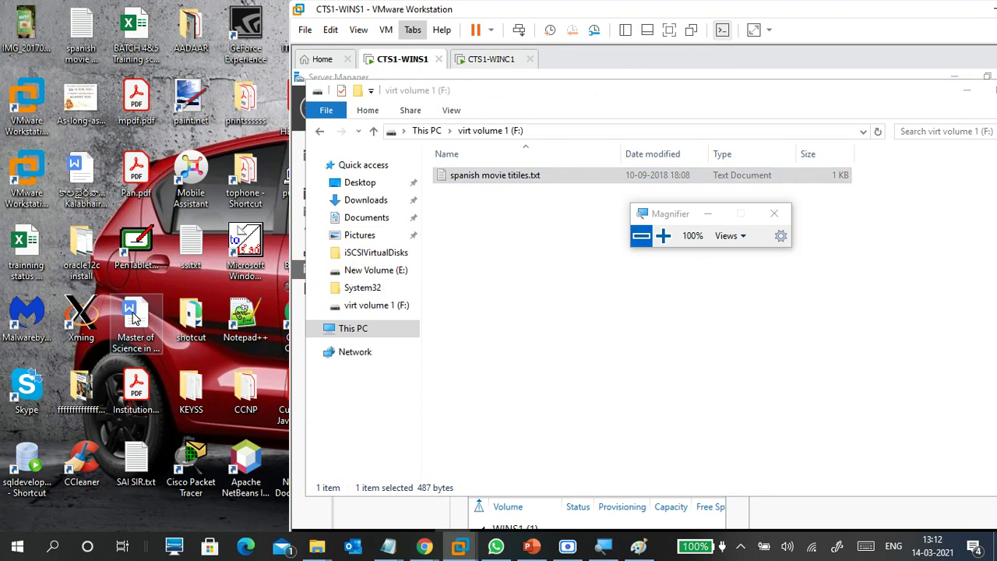
{"action": "left_click", "coordinate": [132, 316]}
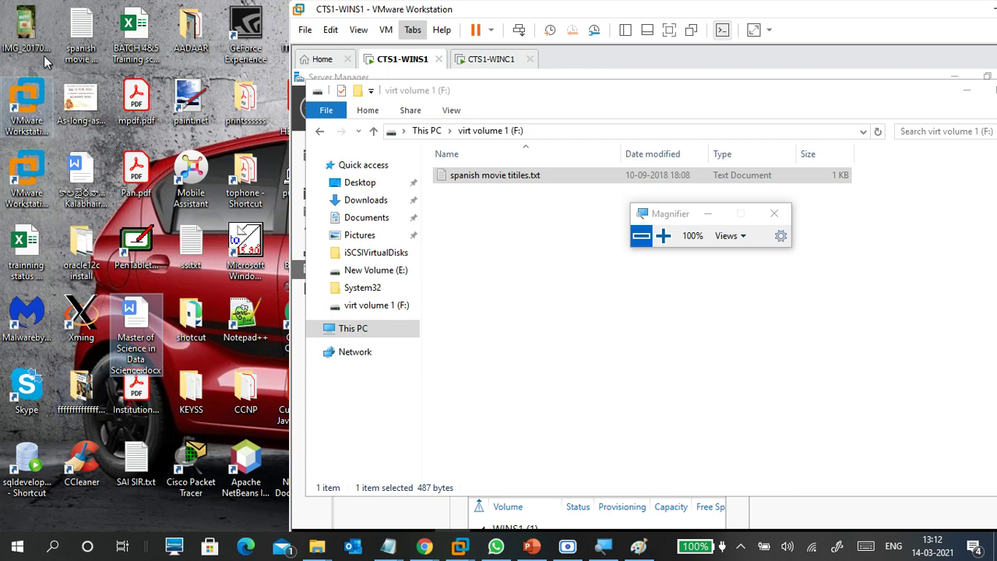
{"action": "left_click", "coordinate": [30, 34]}
{"action": "left_click_drag", "start_coordinate": [365, 196], "coordinate": [484, 241]}
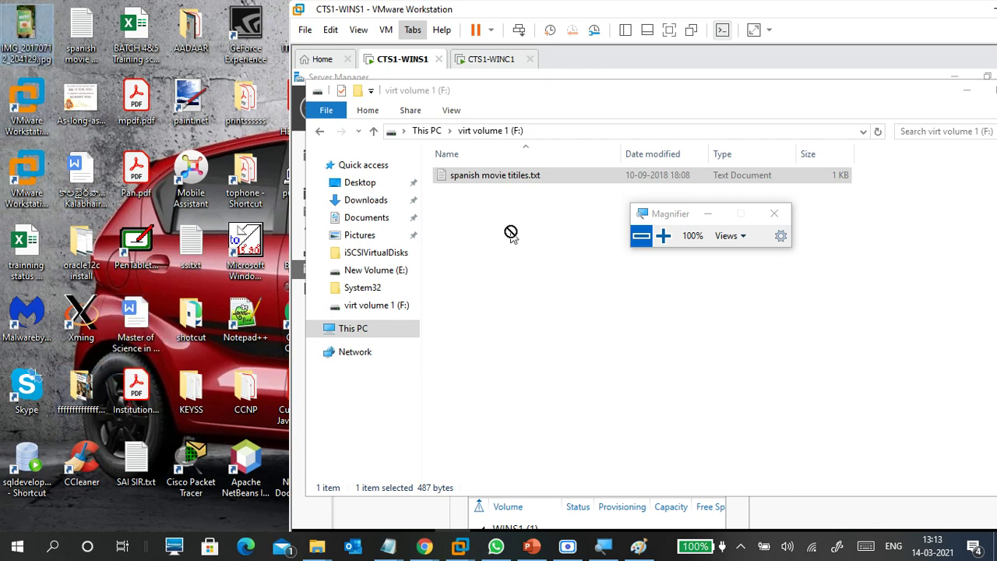
{"action": "left_click", "coordinate": [82, 42]}
{"action": "left_click", "coordinate": [191, 243]}
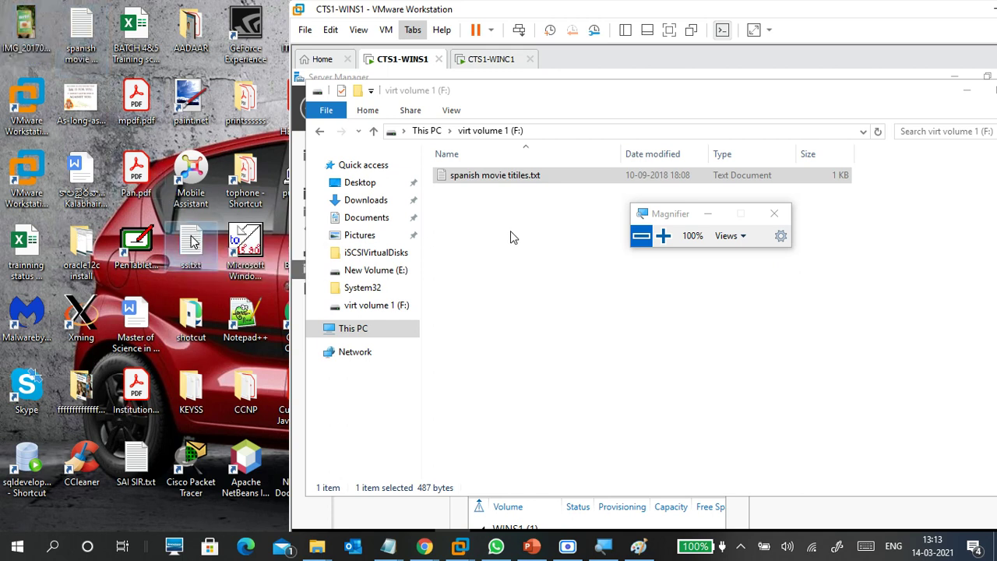
{"action": "left_click", "coordinate": [136, 462]}
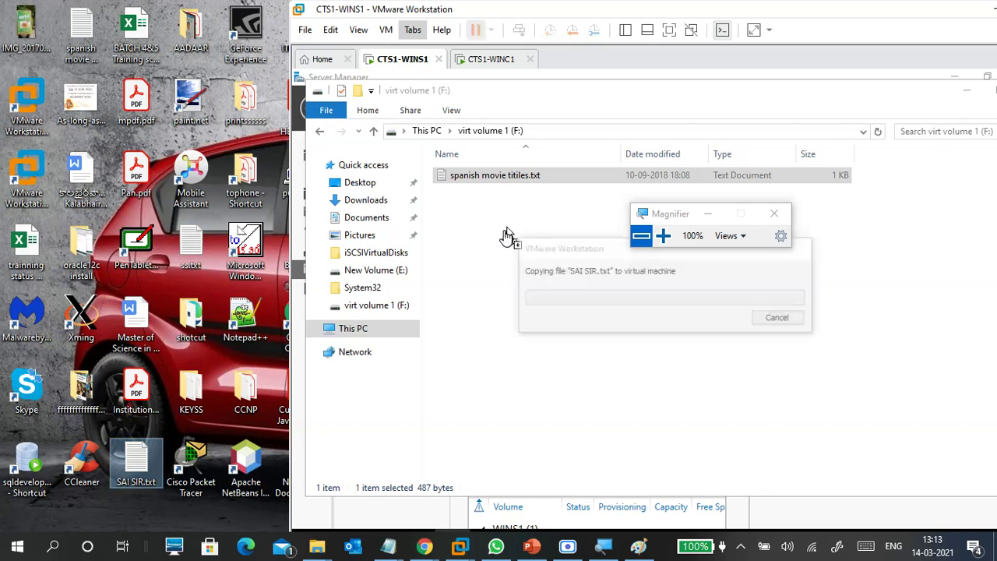
{"action": "left_click", "coordinate": [506, 236]}
{"action": "key", "text": "ctrl+v"}
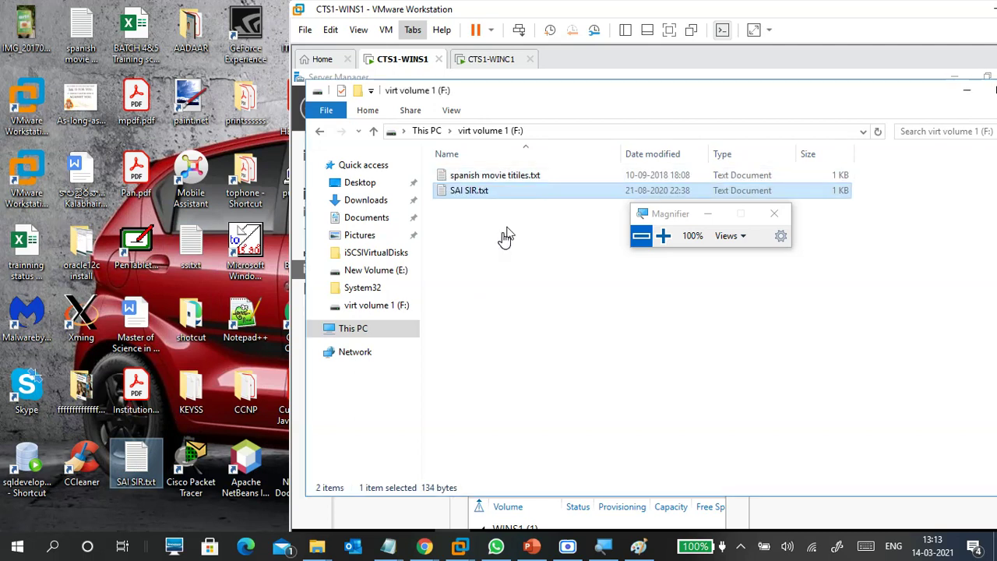
Check a host folder, reposition the VMware window, and drag rev.txt into the guest's F: drive.
{"action": "double_click", "coordinate": [250, 112]}
{"action": "left_click", "coordinate": [246, 117]}
{"action": "left_click", "coordinate": [978, 9]}
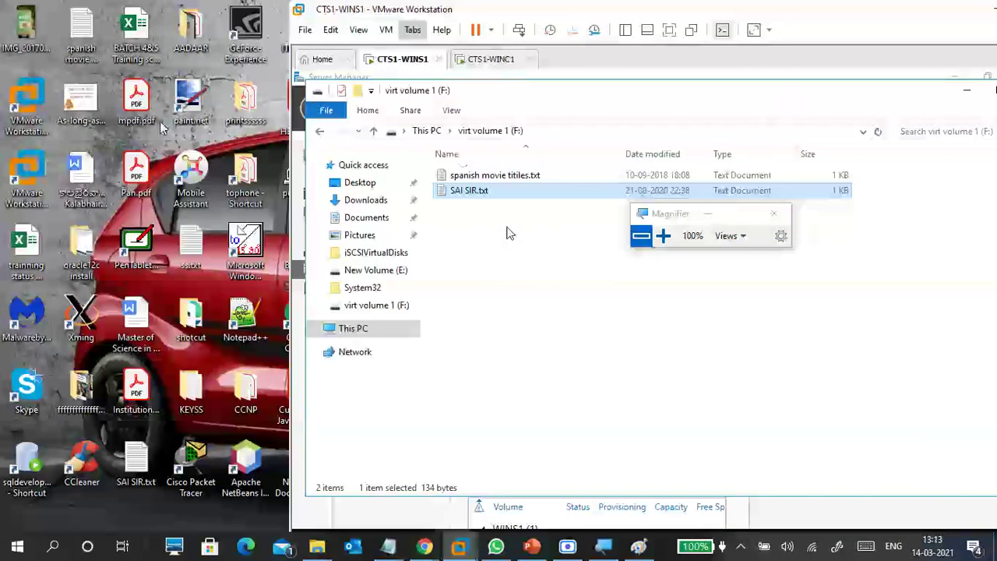
{"action": "left_click_drag", "start_coordinate": [327, 14], "coordinate": [768, 25]}
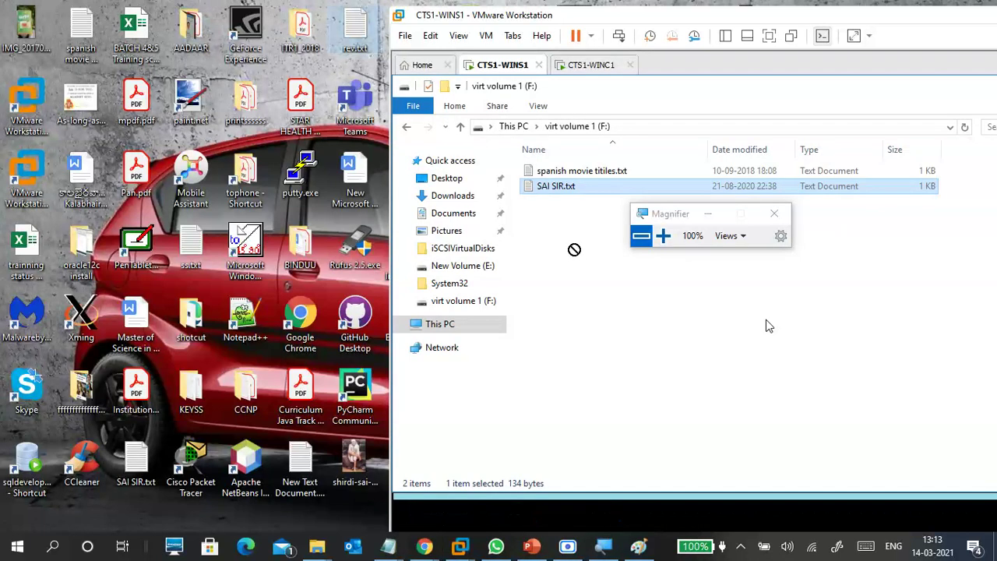
{"action": "left_click_drag", "start_coordinate": [574, 250], "coordinate": [575, 250]}
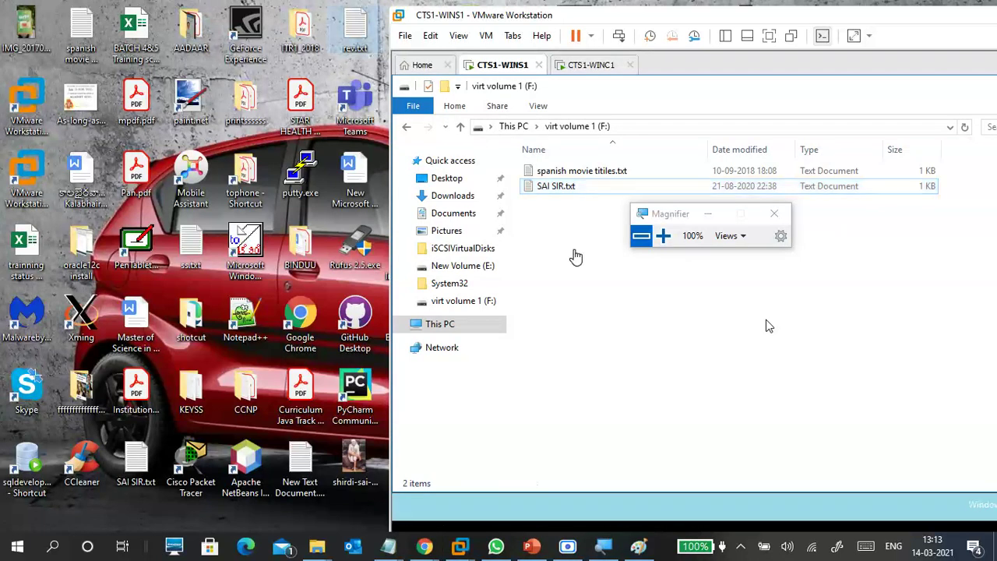
{"action": "left_click", "coordinate": [349, 33]}
{"action": "left_click_drag", "start_coordinate": [355, 27], "coordinate": [565, 246]}
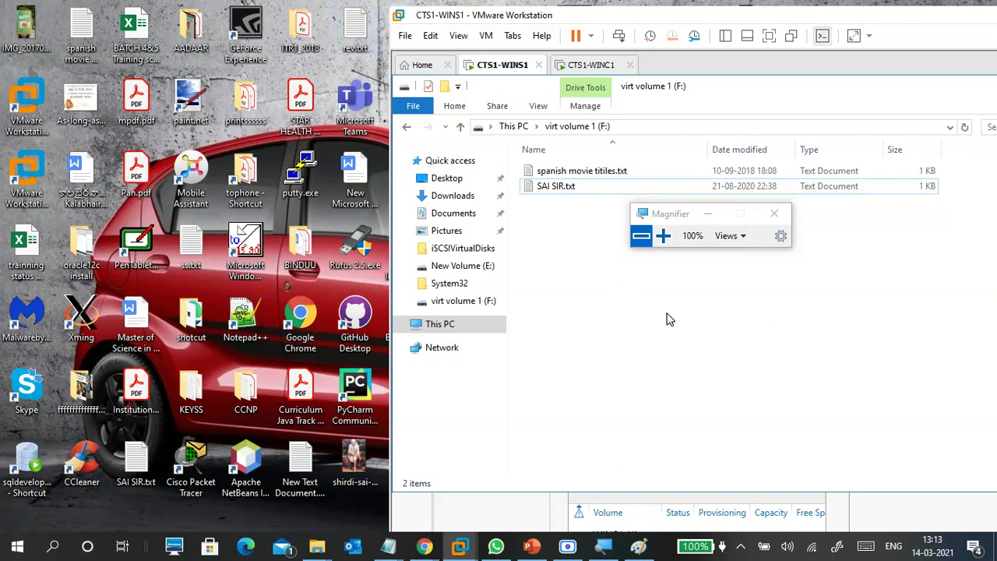
{"action": "left_click_drag", "start_coordinate": [353, 31], "coordinate": [536, 245]}
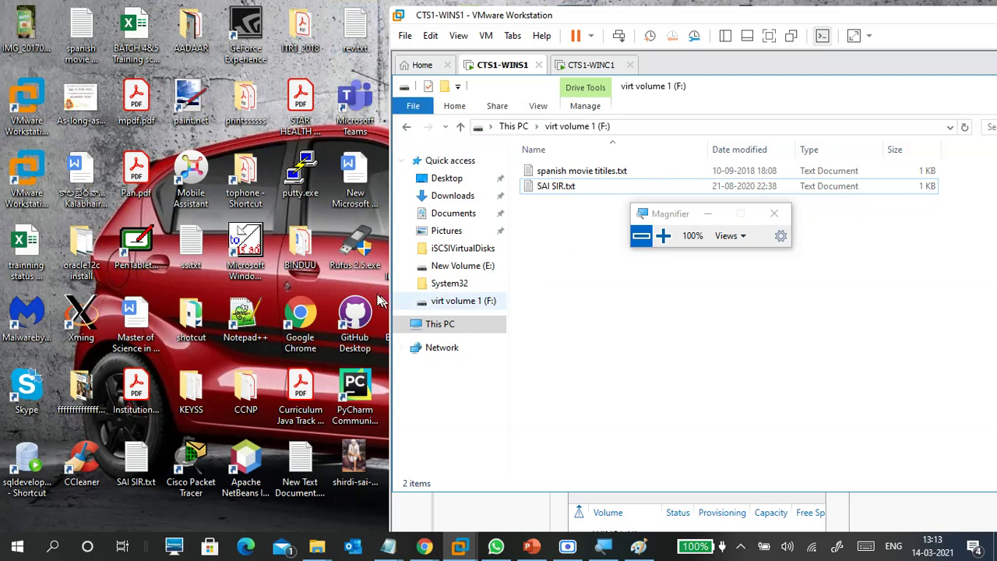
{"action": "left_click", "coordinate": [92, 379]}
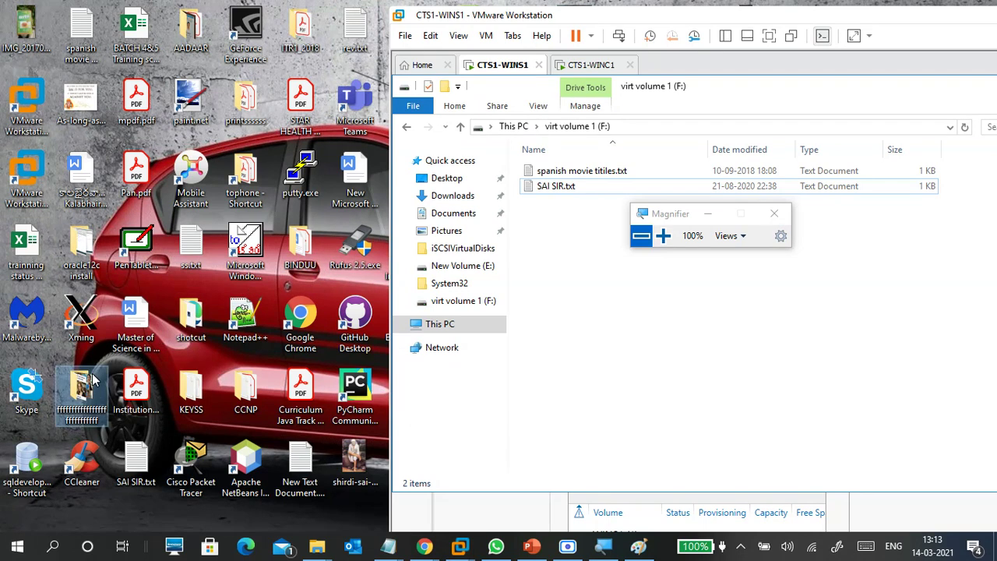
Copy five images (four JPEG, one PNG) from the long-named host folder to F:, then go full screen.
{"action": "double_click", "coordinate": [92, 379]}
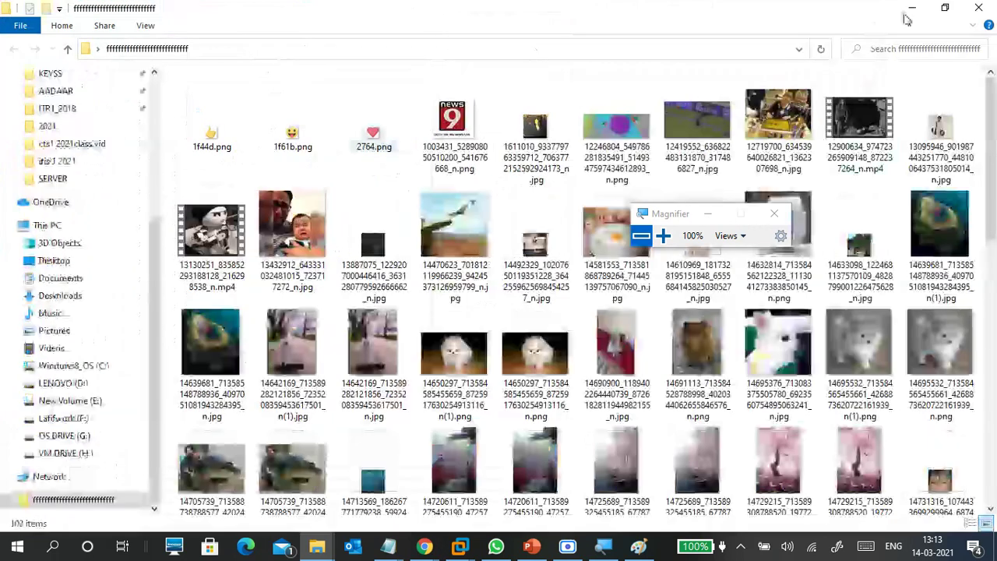
{"action": "left_click", "coordinate": [945, 7]}
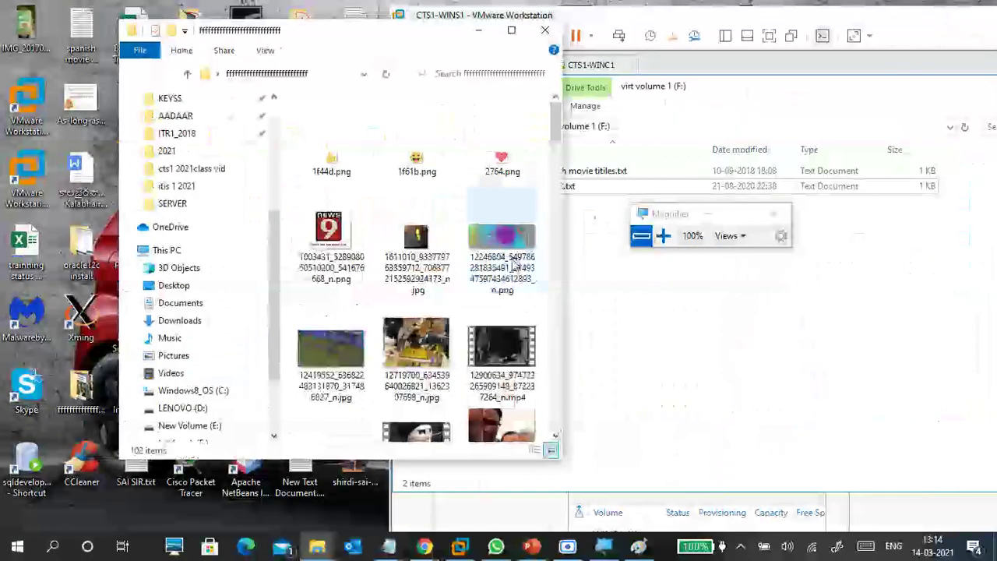
{"action": "scroll", "coordinate": [499, 249], "scroll_direction": "down", "scroll_amount": 5}
{"action": "left_click", "coordinate": [488, 249]}
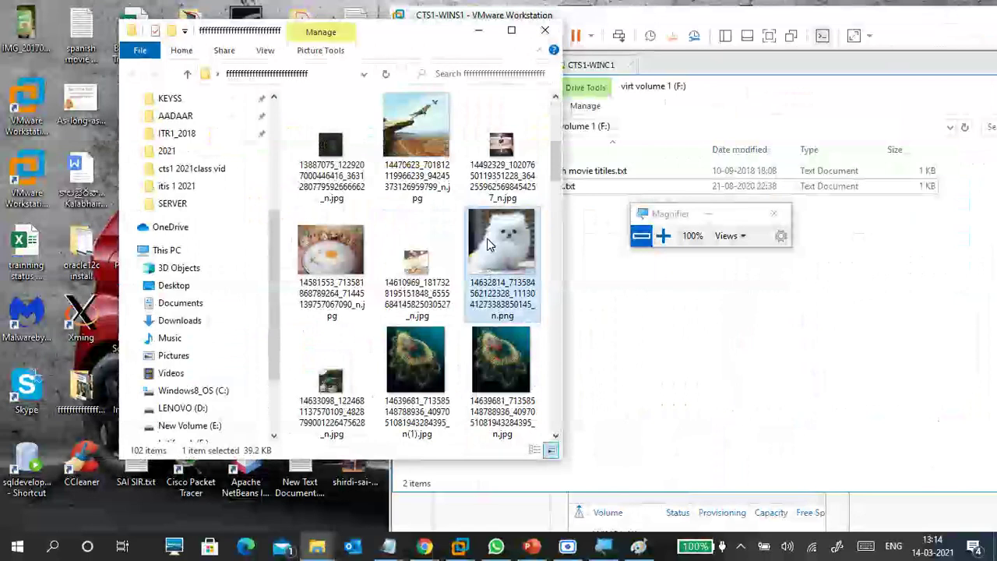
{"action": "key", "text": "shift+Right"}
{"action": "key", "text": "shift+Right"}
{"action": "key", "text": "shift+Right"}
{"action": "key", "text": "shift+Right"}
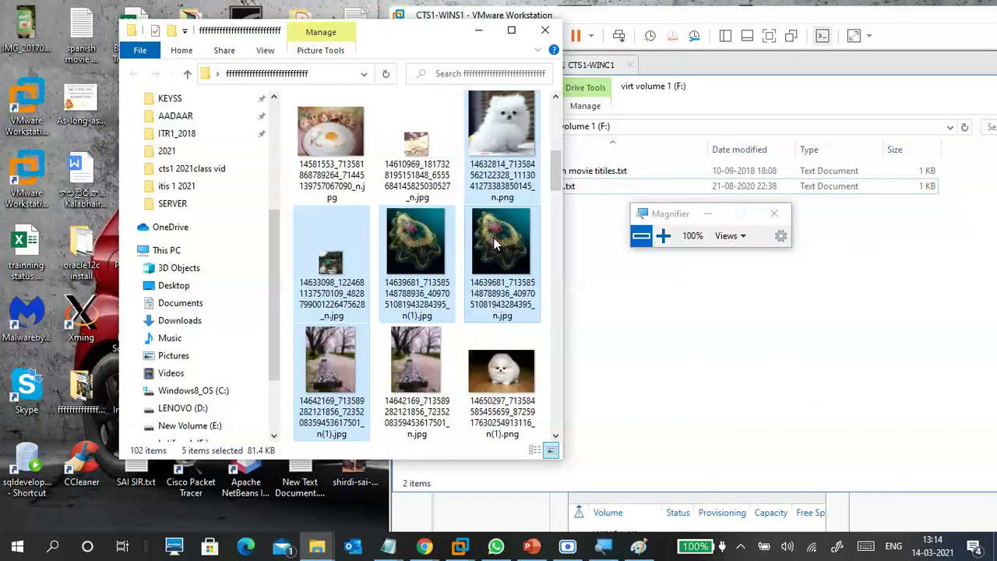
{"action": "left_click_drag", "start_coordinate": [683, 318], "coordinate": [684, 318]}
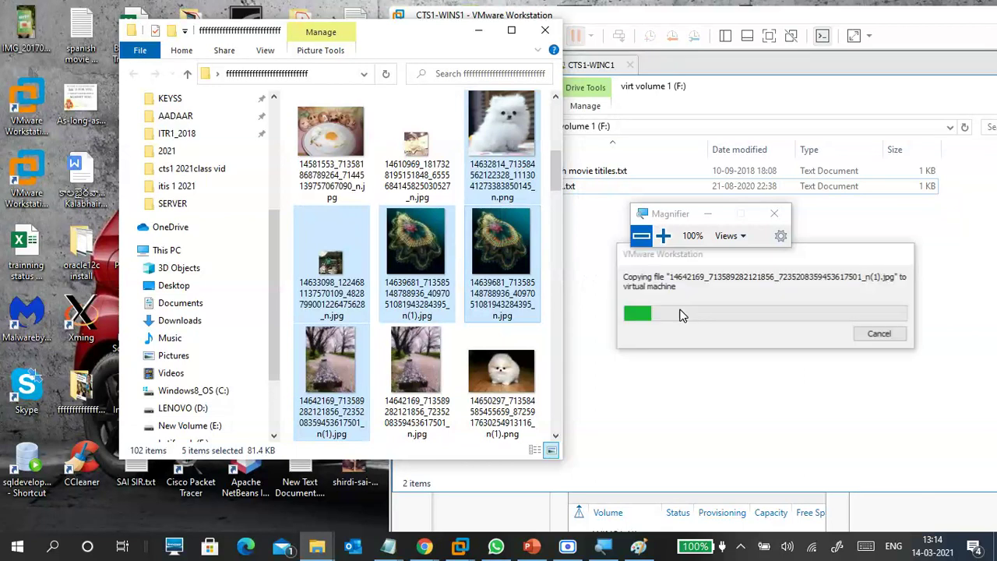
{"action": "left_click", "coordinate": [544, 32]}
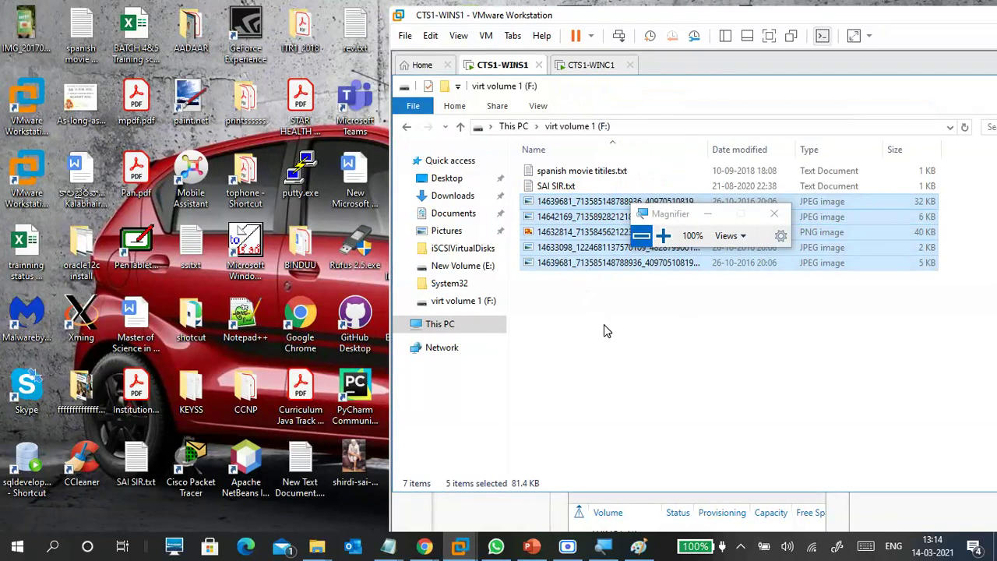
{"action": "left_click", "coordinate": [770, 38]}
Magnify the guest screen to 125% and reopen virt volume 1 (F:) showing large icons.
{"action": "left_click", "coordinate": [663, 236]}
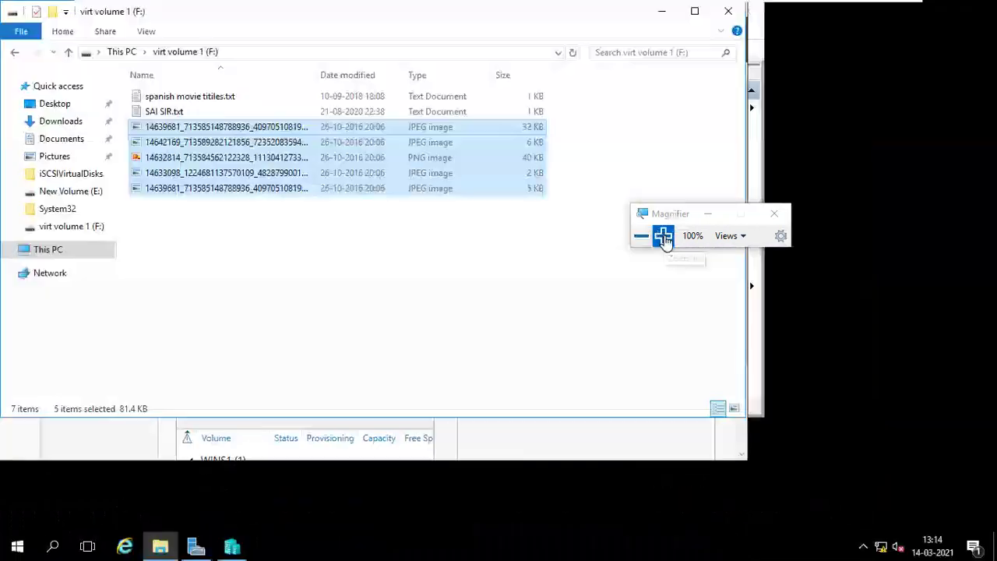
{"action": "left_click", "coordinate": [663, 236]}
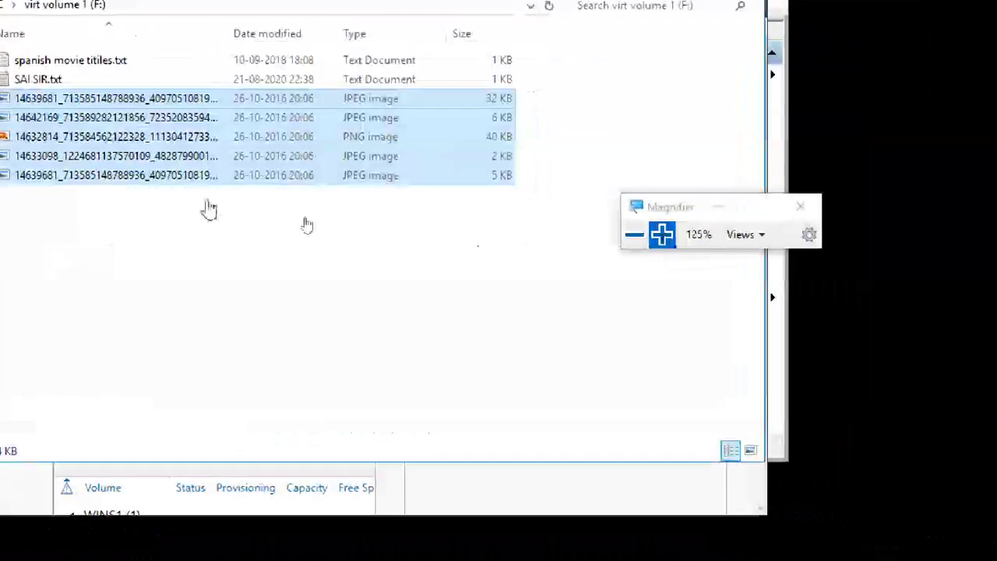
{"action": "left_click", "coordinate": [224, 243]}
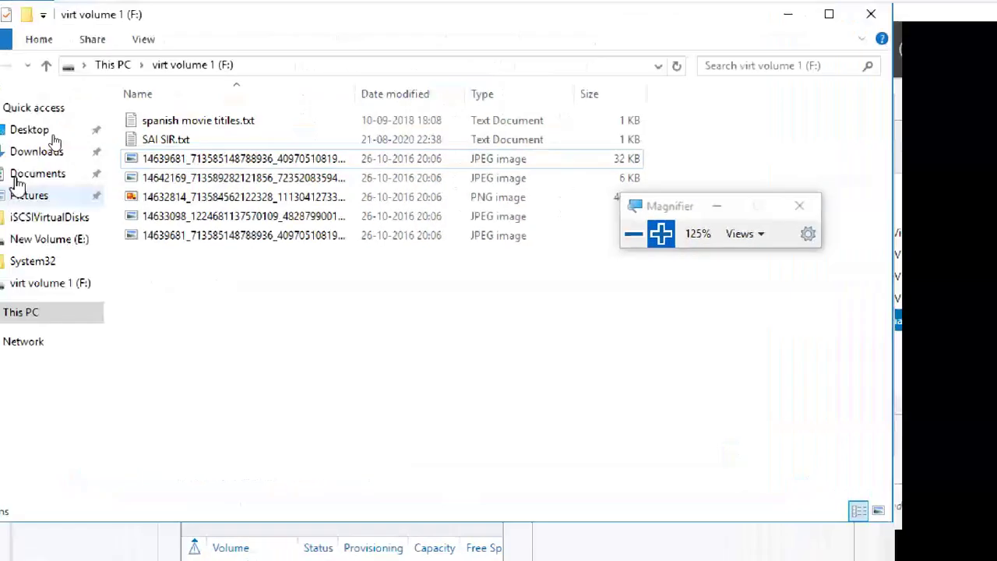
{"action": "left_click", "coordinate": [109, 65]}
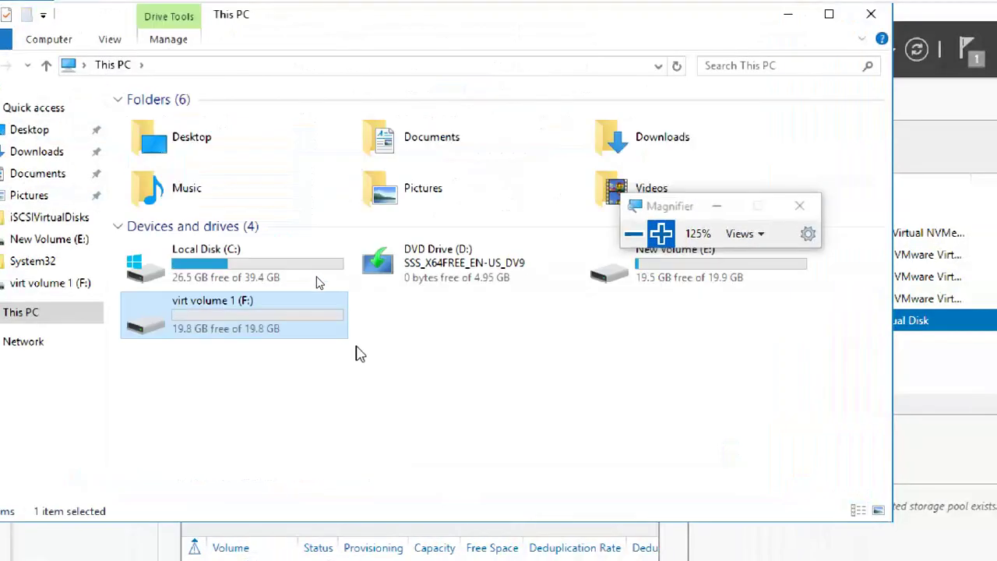
{"action": "double_click", "coordinate": [327, 326]}
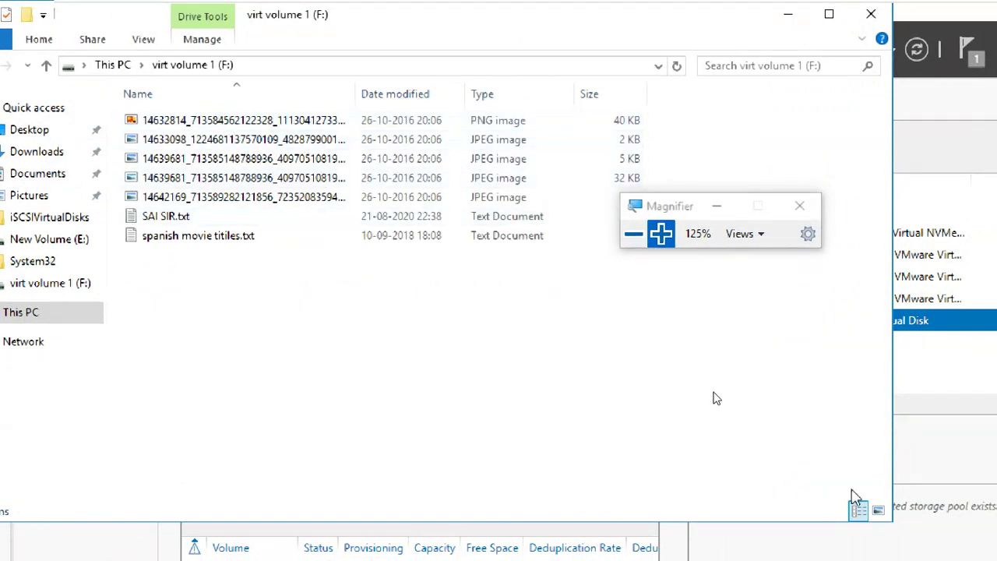
{"action": "left_click", "coordinate": [879, 512]}
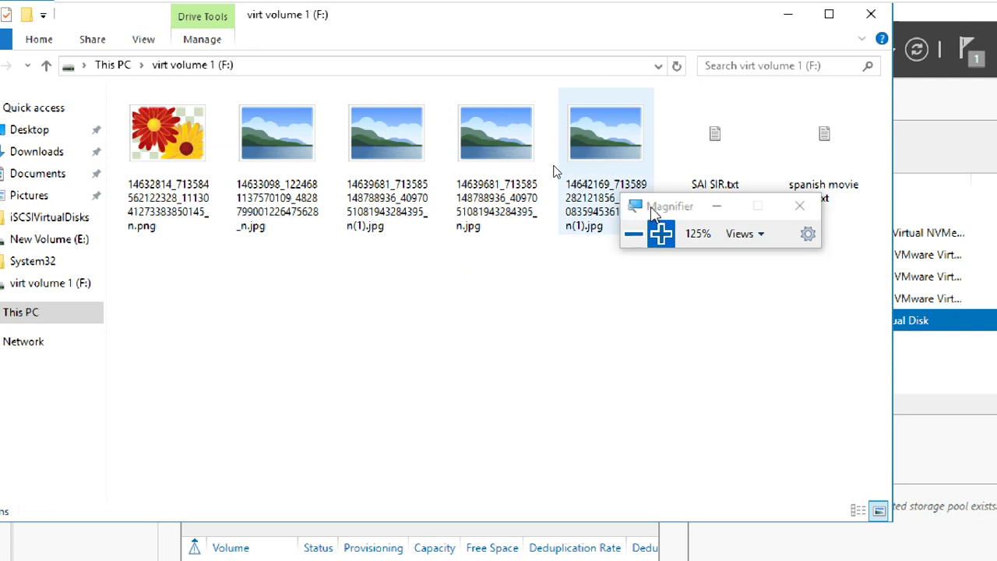
{"action": "left_click_drag", "start_coordinate": [664, 212], "coordinate": [837, 317]}
Open SAI SIR.txt and spanish movie titiles.txt in Notepad to check their contents, then close them.
{"action": "left_click", "coordinate": [729, 187]}
{"action": "double_click", "coordinate": [734, 165]}
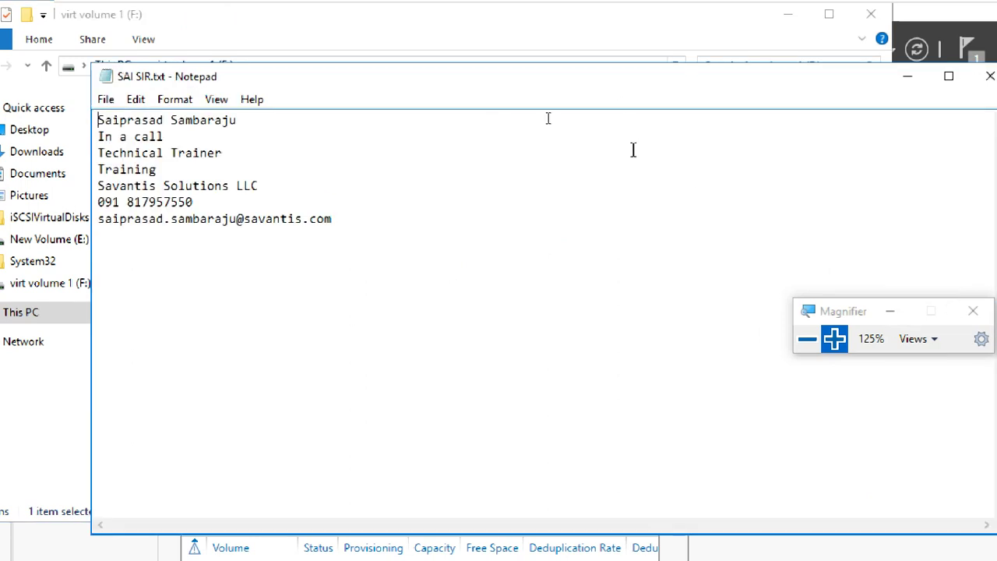
{"action": "left_click", "coordinate": [991, 76]}
{"action": "double_click", "coordinate": [823, 140]}
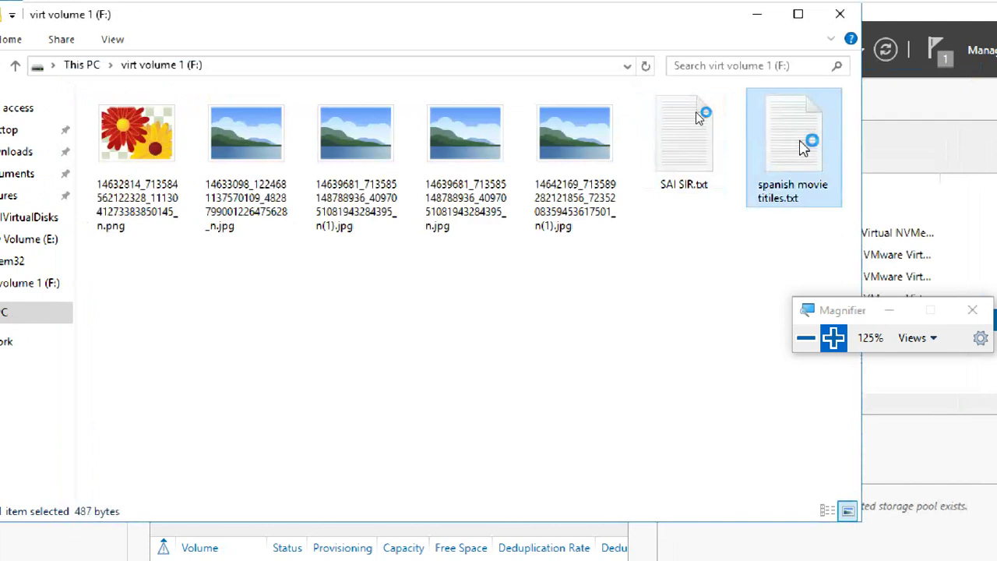
{"action": "left_click_drag", "start_coordinate": [114, 120], "coordinate": [180, 452]}
{"action": "left_click", "coordinate": [187, 447]}
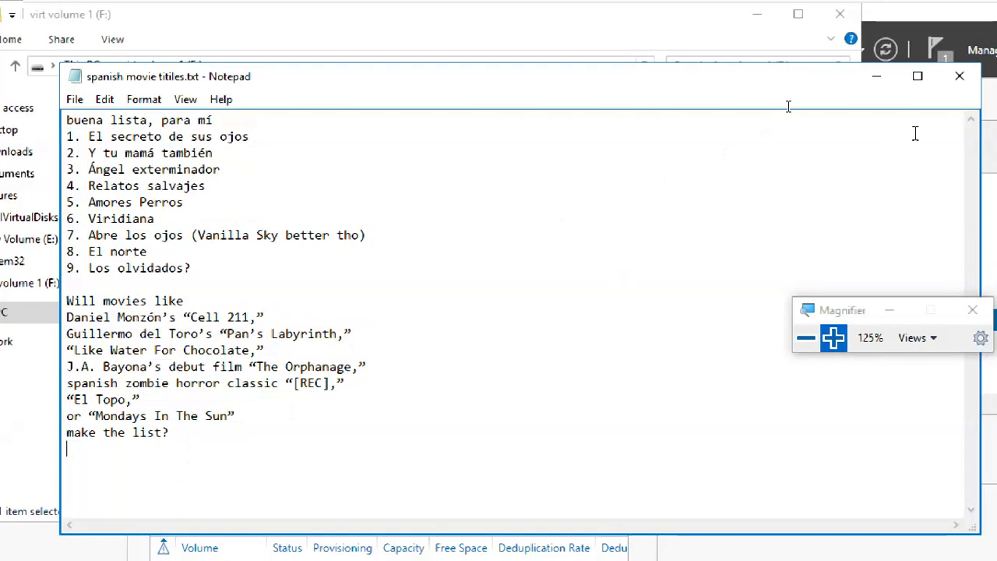
{"action": "left_click", "coordinate": [960, 75]}
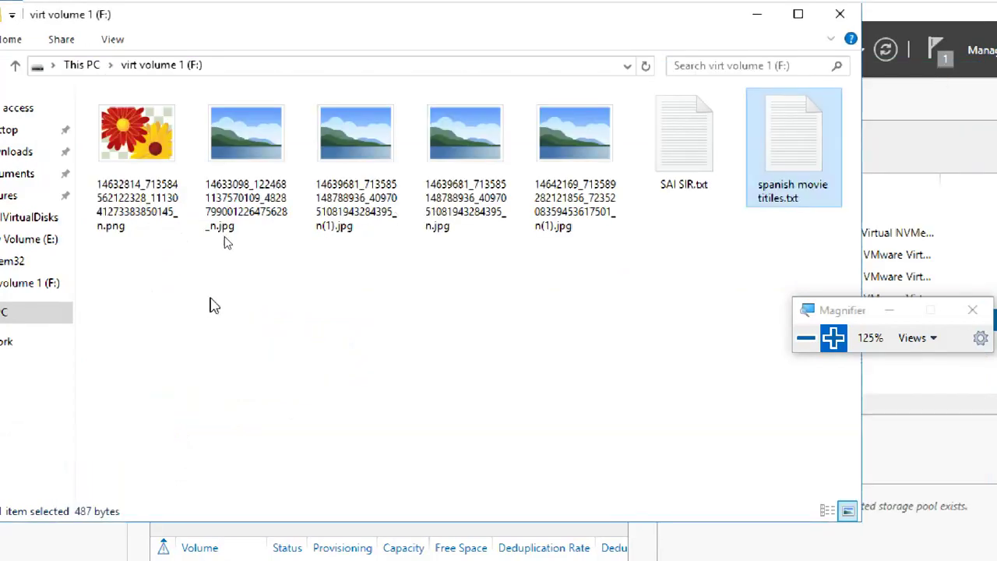
Eject virt volume 1 (F:) from This PC.
{"action": "left_click", "coordinate": [84, 65]}
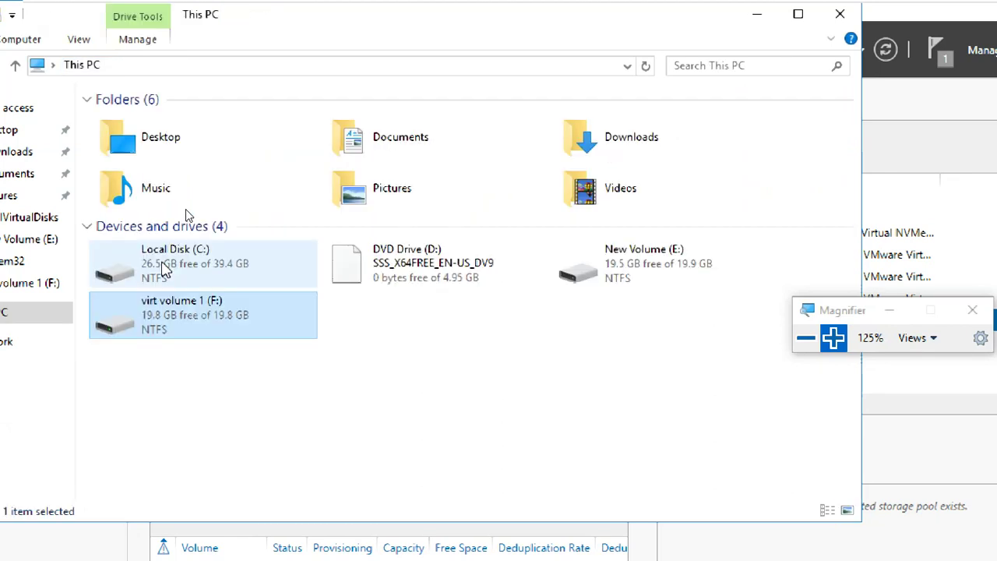
{"action": "right_click", "coordinate": [196, 305]}
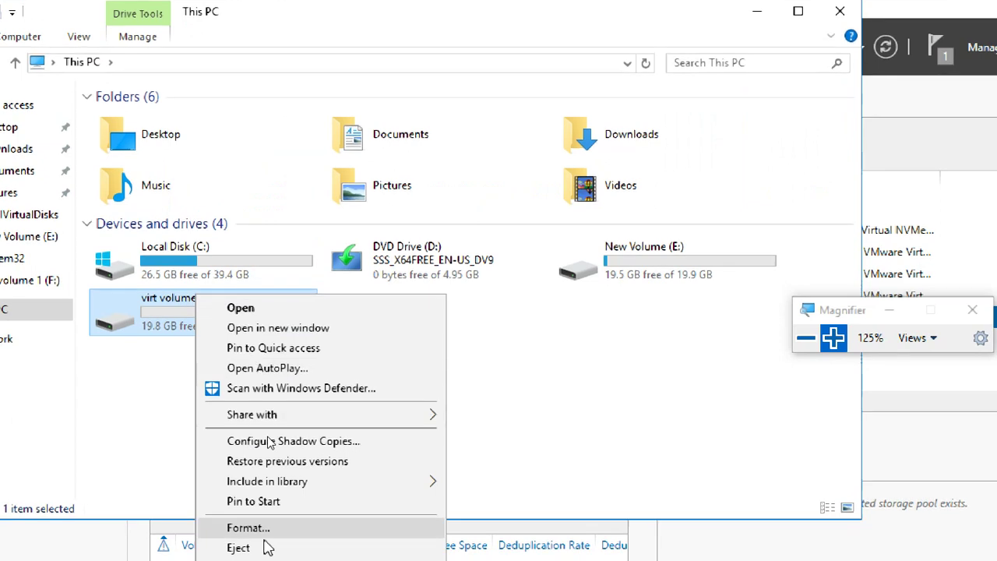
{"action": "left_click", "coordinate": [248, 548]}
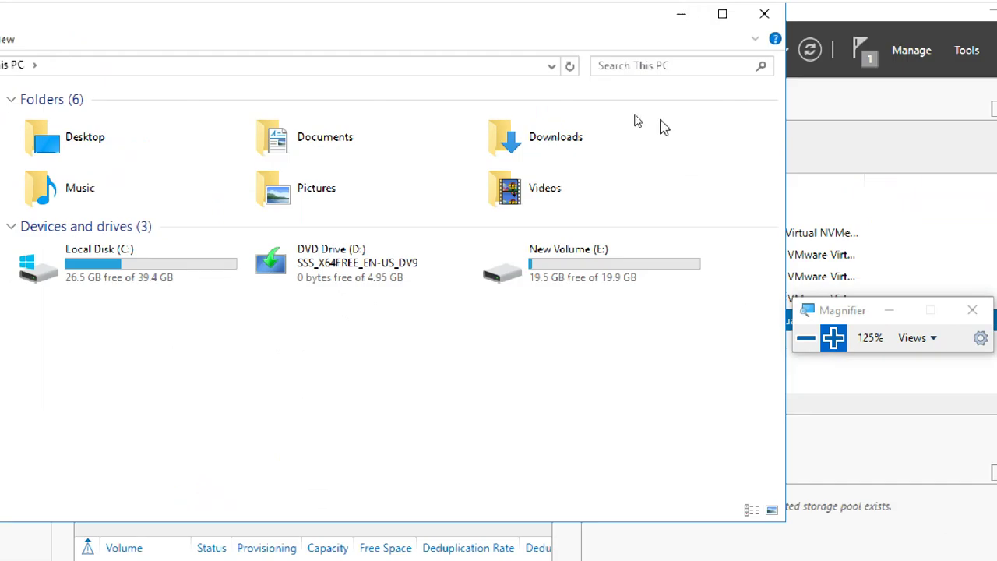
Locate VirtualHardDisk1.vhdx in E:\Hyper-V\Virtual Hard Disks, check its options, and minimize Explorer.
{"action": "double_click", "coordinate": [612, 261]}
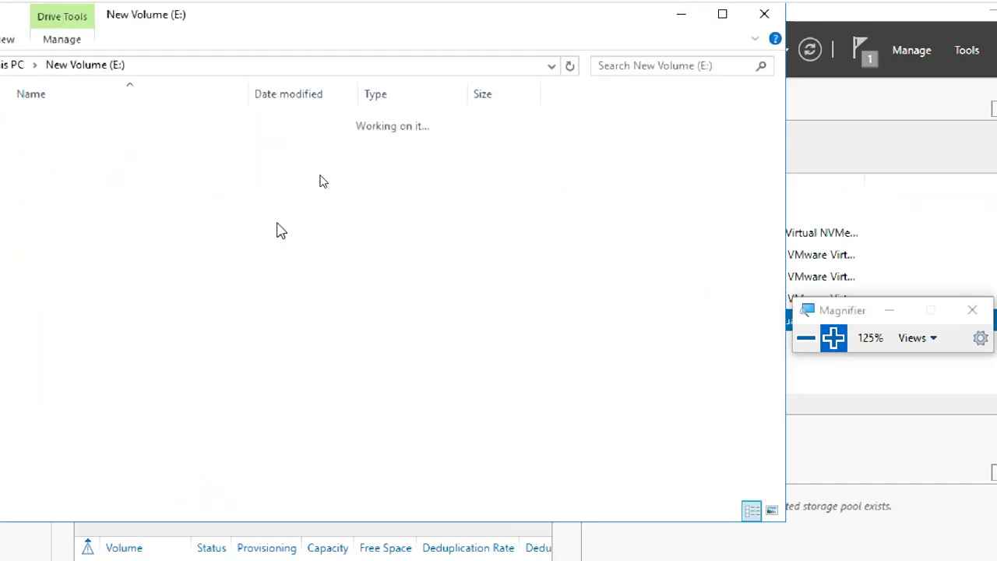
{"action": "double_click", "coordinate": [127, 159]}
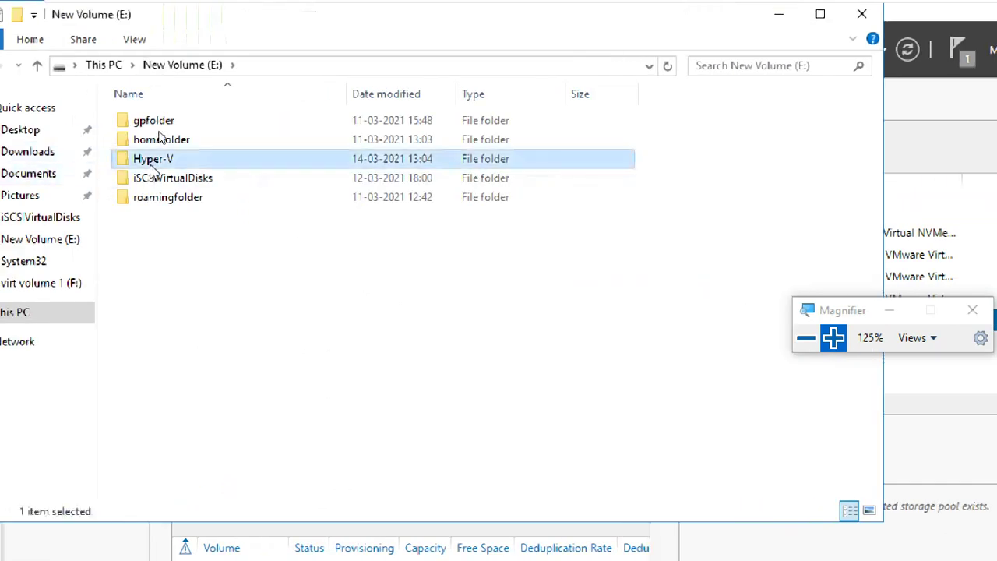
{"action": "left_click", "coordinate": [178, 125]}
{"action": "double_click", "coordinate": [178, 125]}
{"action": "left_click", "coordinate": [189, 123]}
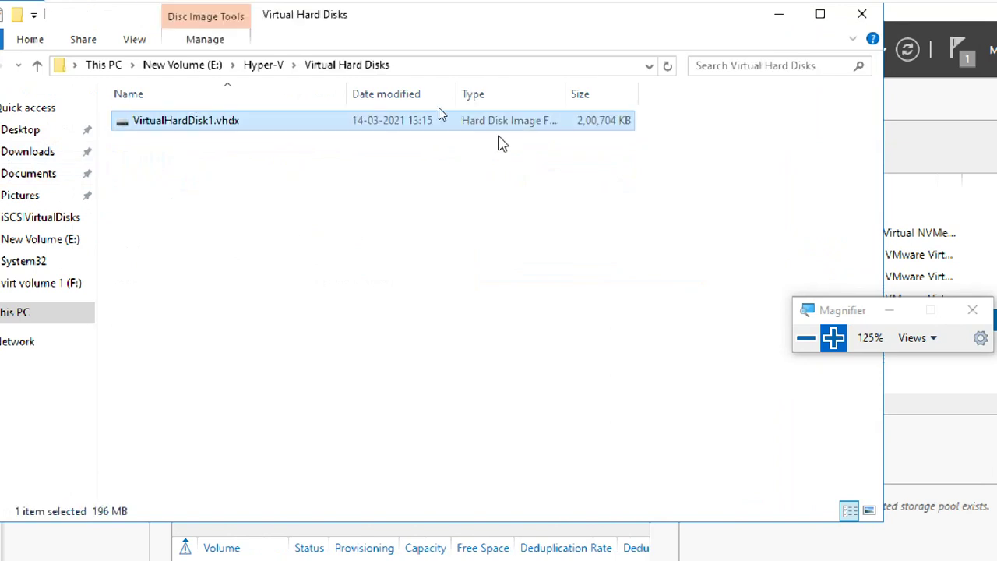
{"action": "right_click", "coordinate": [528, 133]}
{"action": "left_click", "coordinate": [472, 169]}
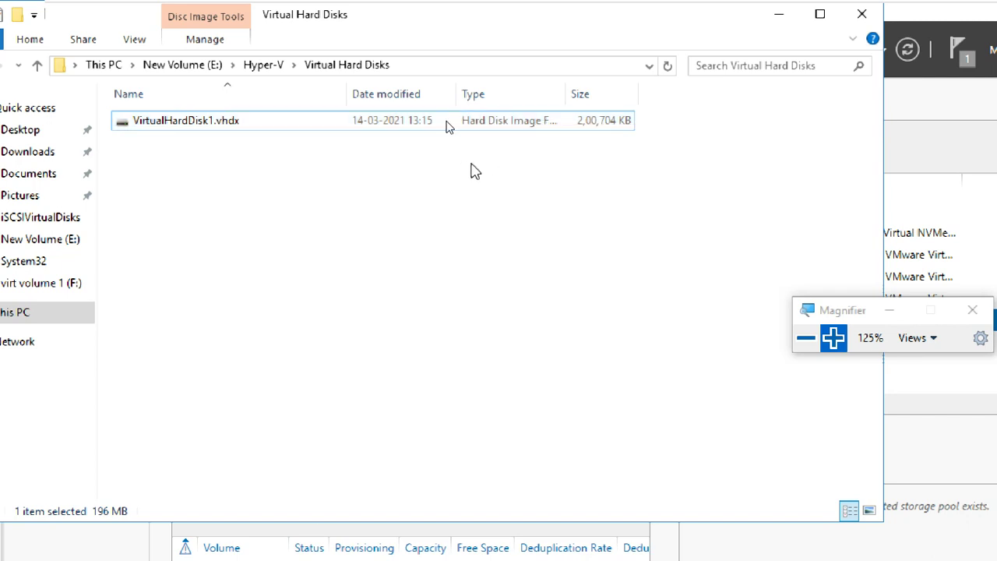
{"action": "left_click", "coordinate": [779, 14]}
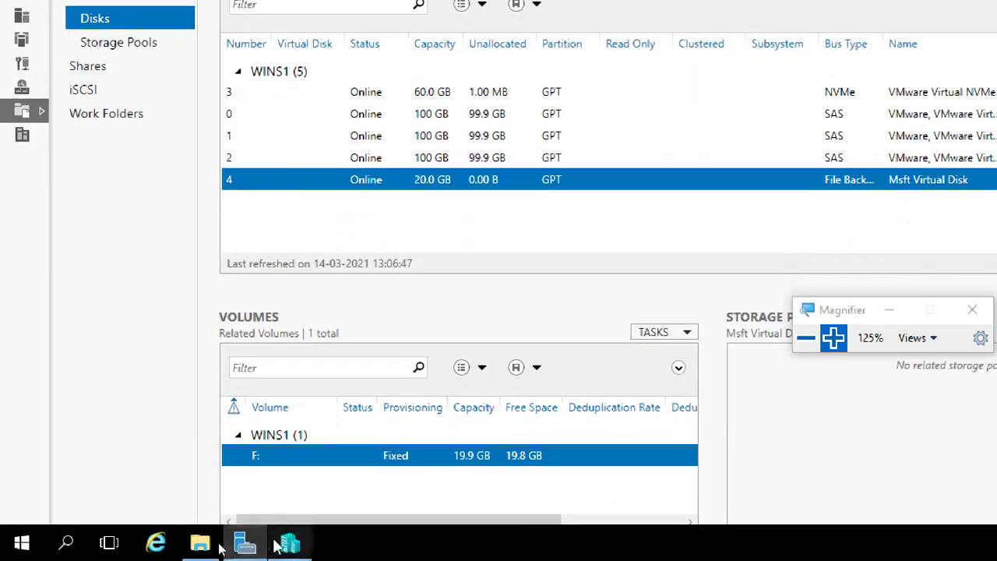
Launch the New Virtual Hard Disk wizard from Hyper-V Manager, keep VHDX format, and choose Differencing.
{"action": "left_click", "coordinate": [288, 544]}
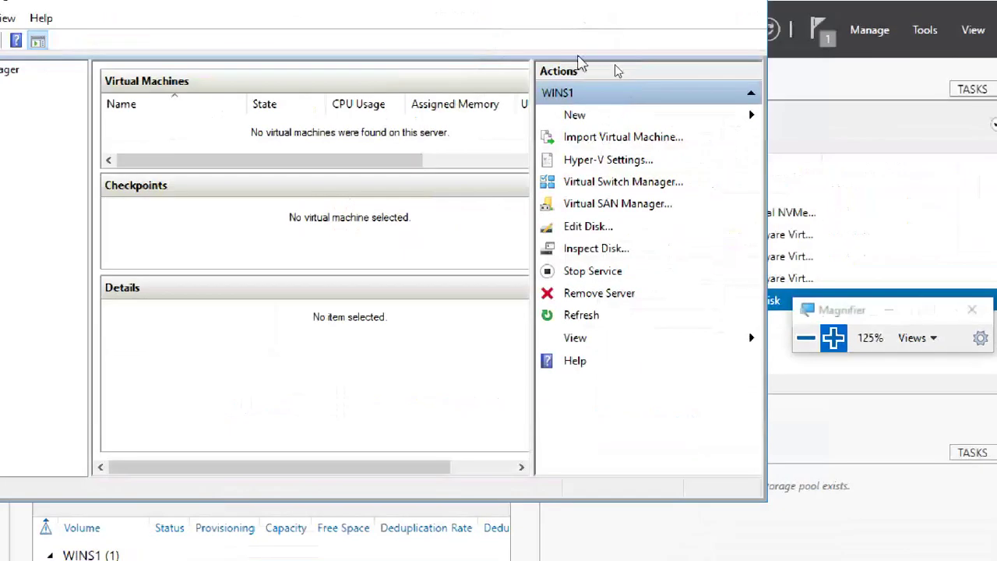
{"action": "left_click", "coordinate": [834, 337]}
{"action": "left_click", "coordinate": [834, 337]}
{"action": "left_click", "coordinate": [833, 338]}
{"action": "left_click", "coordinate": [590, 192]}
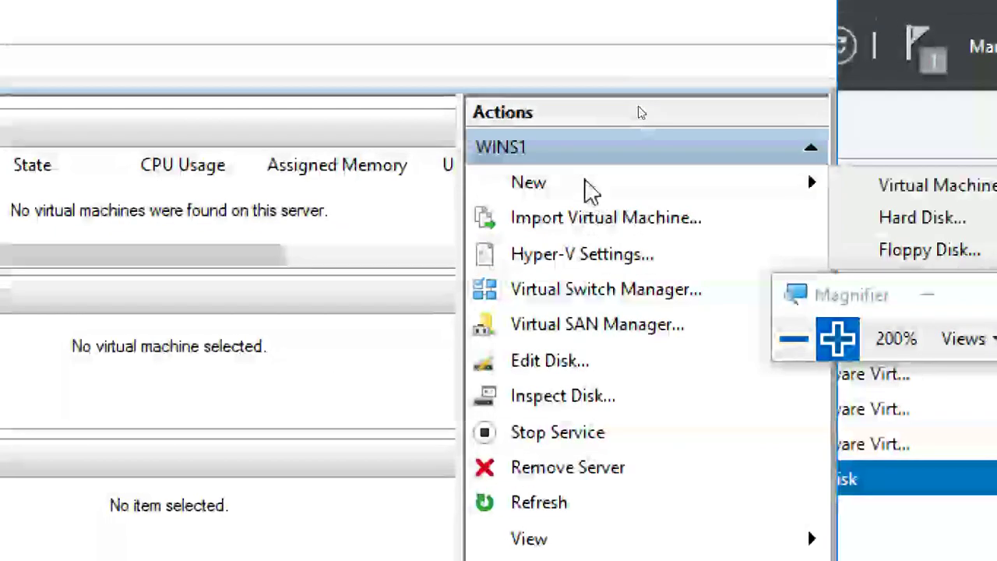
{"action": "left_click", "coordinate": [933, 220]}
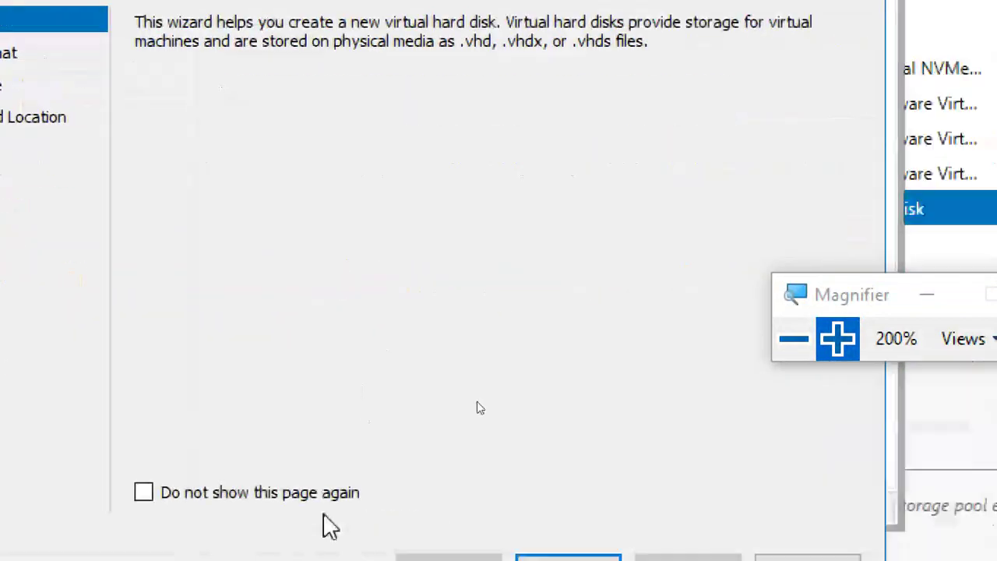
{"action": "left_click", "coordinate": [569, 558]}
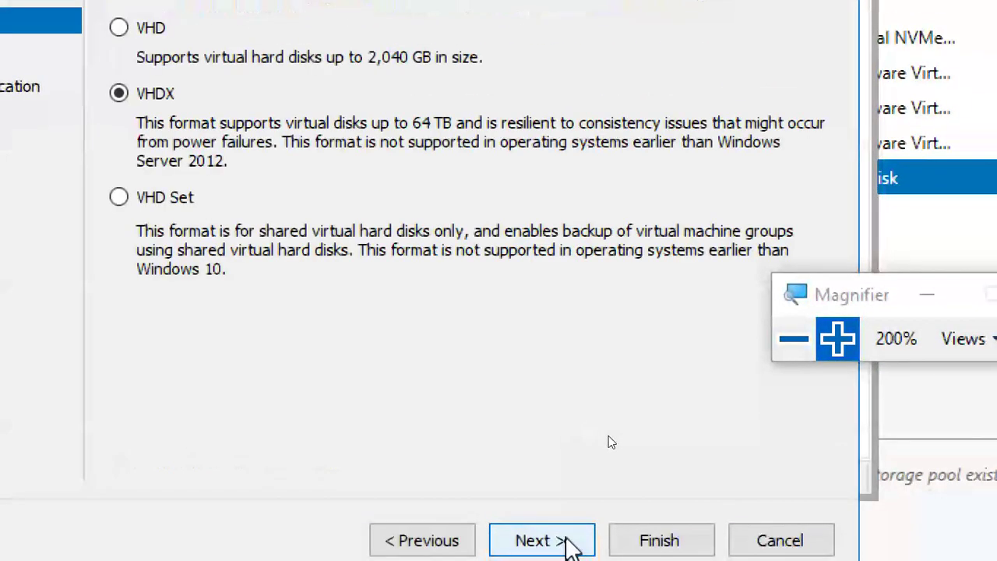
{"action": "left_click", "coordinate": [569, 543]}
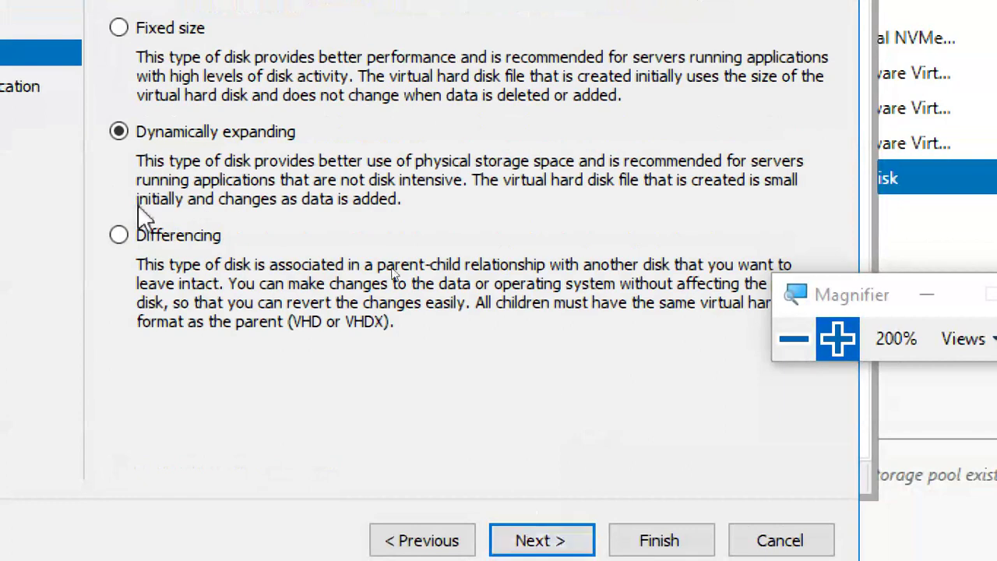
{"action": "left_click", "coordinate": [161, 241]}
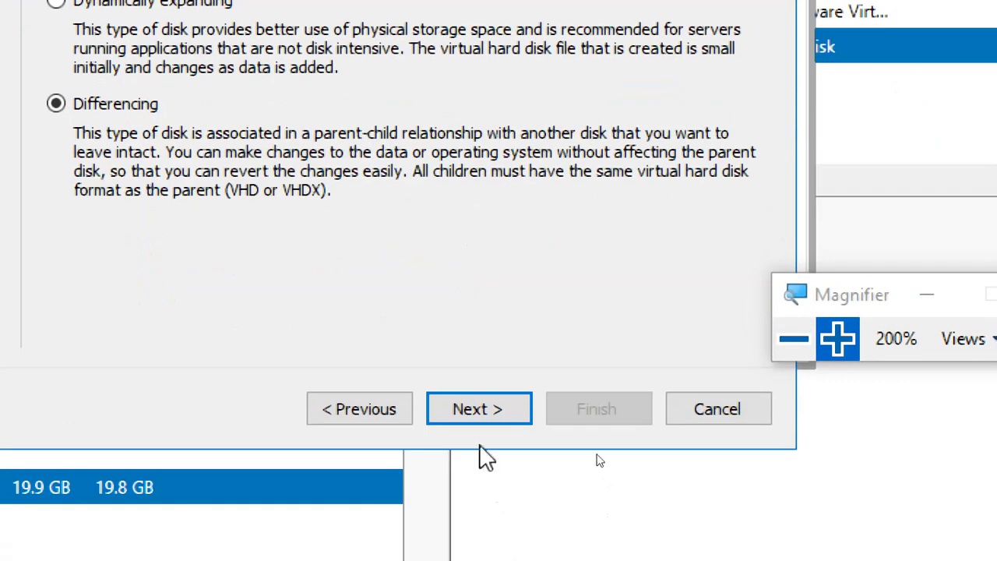
Name the new differencing disk VirtualHardDisk1-child1.vhdx.
{"action": "left_click", "coordinate": [484, 405]}
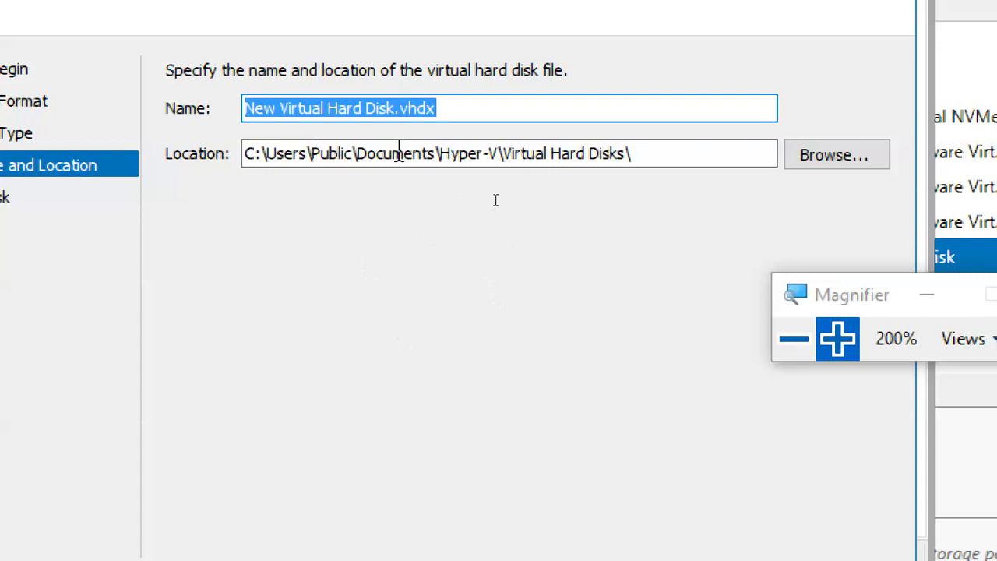
{"action": "left_click", "coordinate": [397, 109]}
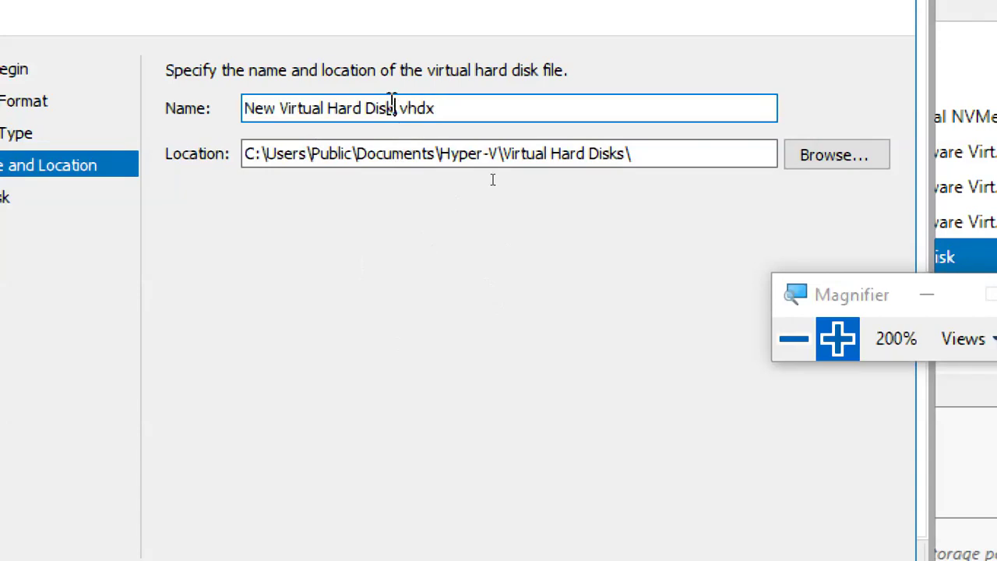
{"action": "key", "text": "BackSpace"}
{"action": "key", "text": "BackSpace"}
{"action": "key", "text": "BackSpace"}
{"action": "key", "text": "BackSpace"}
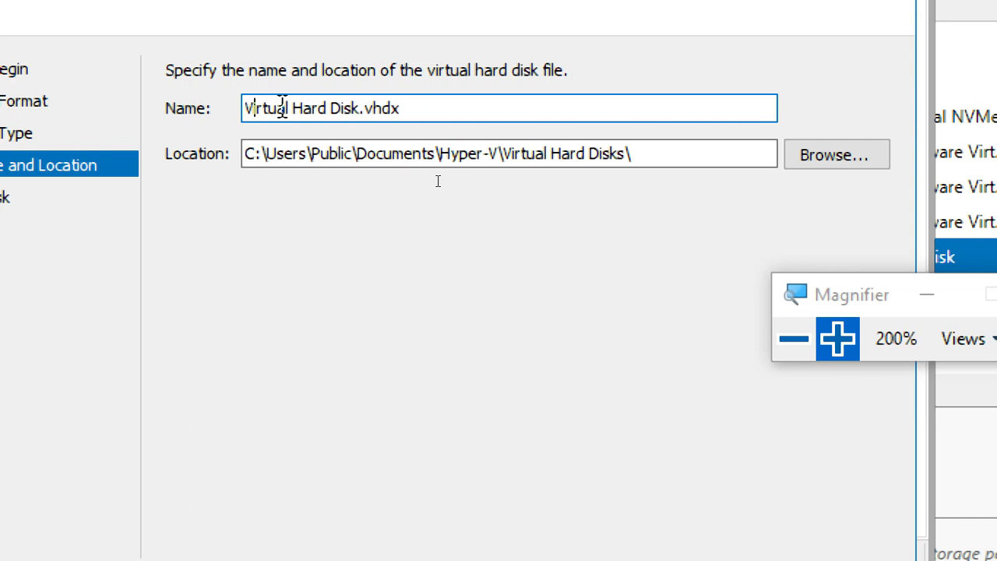
{"action": "key", "text": "BackSpace"}
{"action": "key", "text": "BackSpace"}
{"action": "key", "text": "BackSpace"}
{"action": "type", "text": "dDisk"}
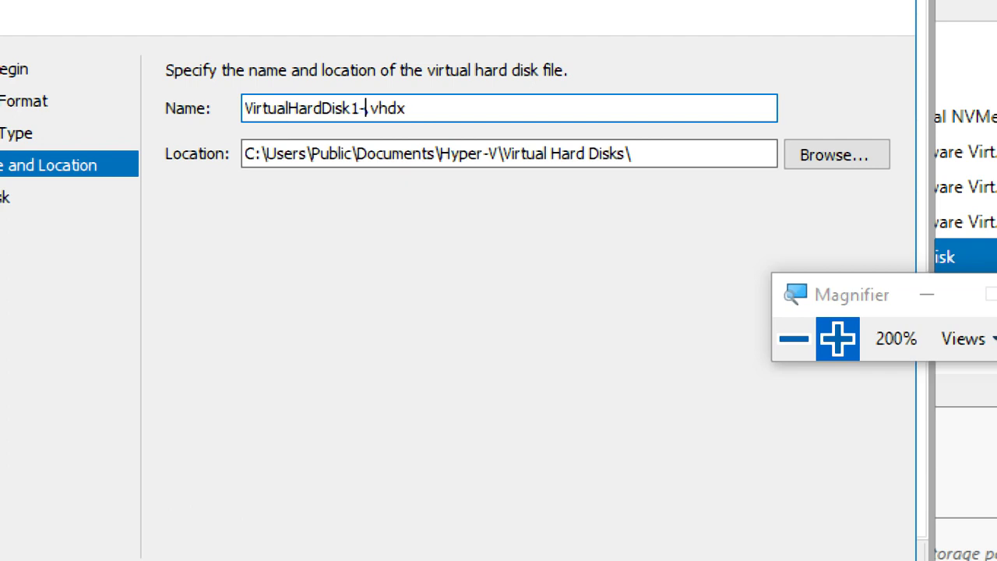
{"action": "type", "text": "1-ch"}
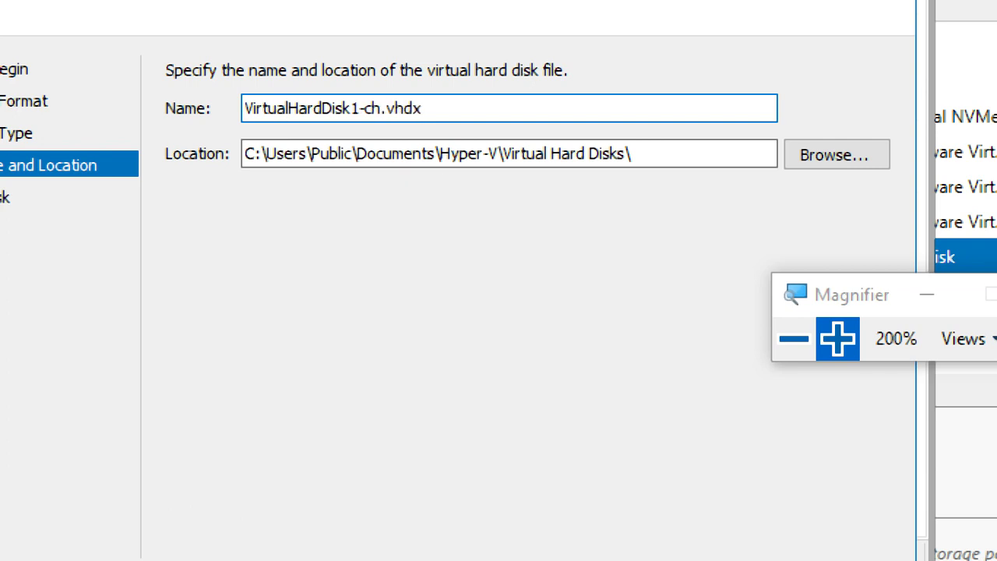
{"action": "type", "text": "ild1"}
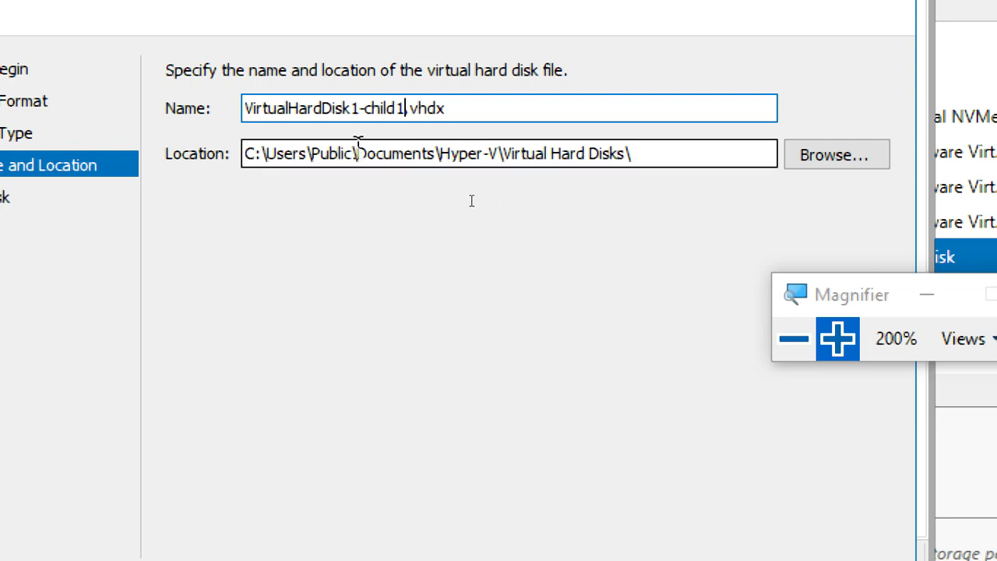
Change the disk location to E:\Hyper-V\Virtual Hard Disks\.
{"action": "left_click", "coordinate": [251, 154]}
{"action": "key", "text": "Delete"}
{"action": "type", "text": "E"}
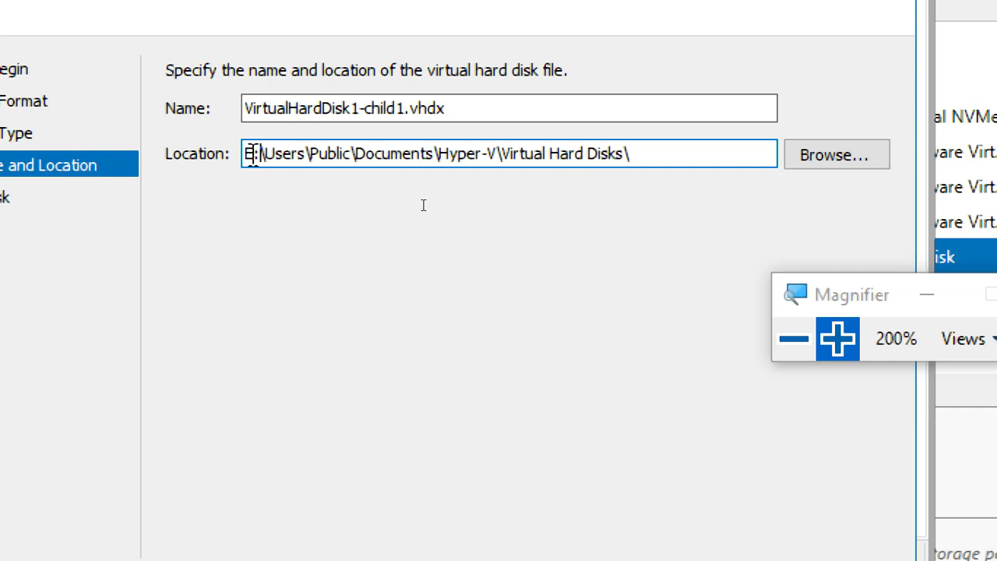
{"action": "key", "text": "Delete"}
{"action": "key", "text": "Delete"}
{"action": "key", "text": "Delete"}
{"action": "key", "text": "Delete"}
{"action": "key", "text": "Delete"}
{"action": "key", "text": "Delete"}
{"action": "key", "text": "Delete"}
{"action": "key", "text": "Delete"}
{"action": "key", "text": "Delete"}
{"action": "key", "text": "Delete"}
{"action": "key", "text": "Delete"}
{"action": "key", "text": "Delete"}
{"action": "key", "text": "Delete"}
{"action": "key", "text": "Delete"}
{"action": "key", "text": "Delete"}
{"action": "key", "text": "Delete"}
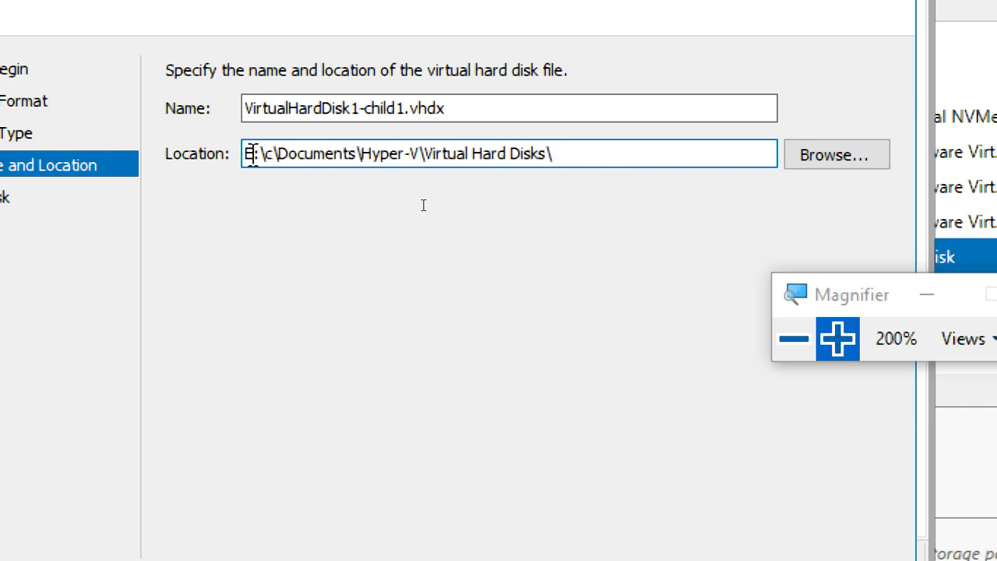
{"action": "key", "text": "Delete"}
{"action": "key", "text": "Delete"}
{"action": "key", "text": "Delete"}
{"action": "key", "text": "Delete"}
{"action": "key", "text": "Delete"}
{"action": "key", "text": "Delete"}
{"action": "key", "text": "Delete"}
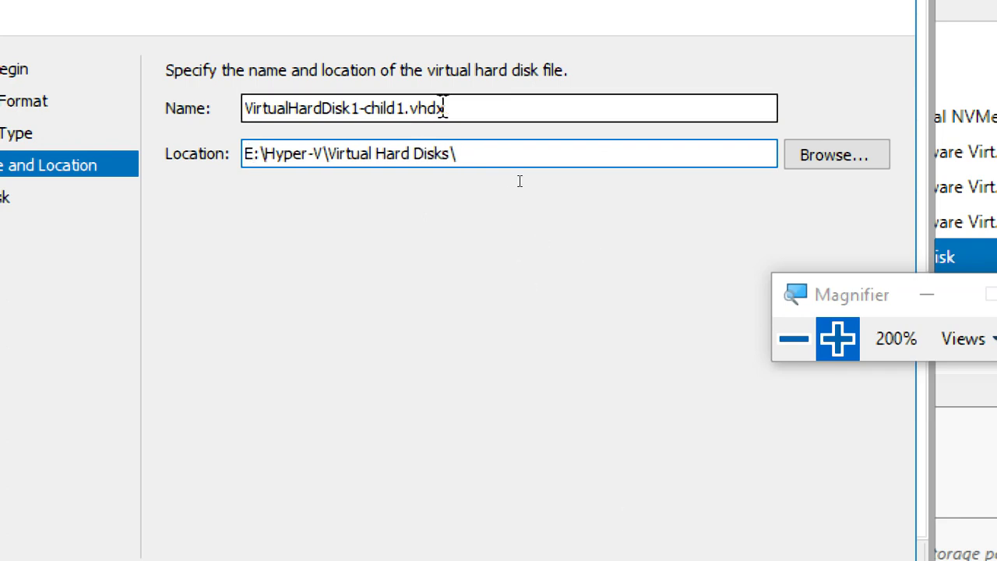
Pick E:\Hyper-V\Virtual Hard Disks\VirtualHardDisk1.vhdx as the parent and finish creating the child disk.
{"action": "left_click", "coordinate": [597, 483]}
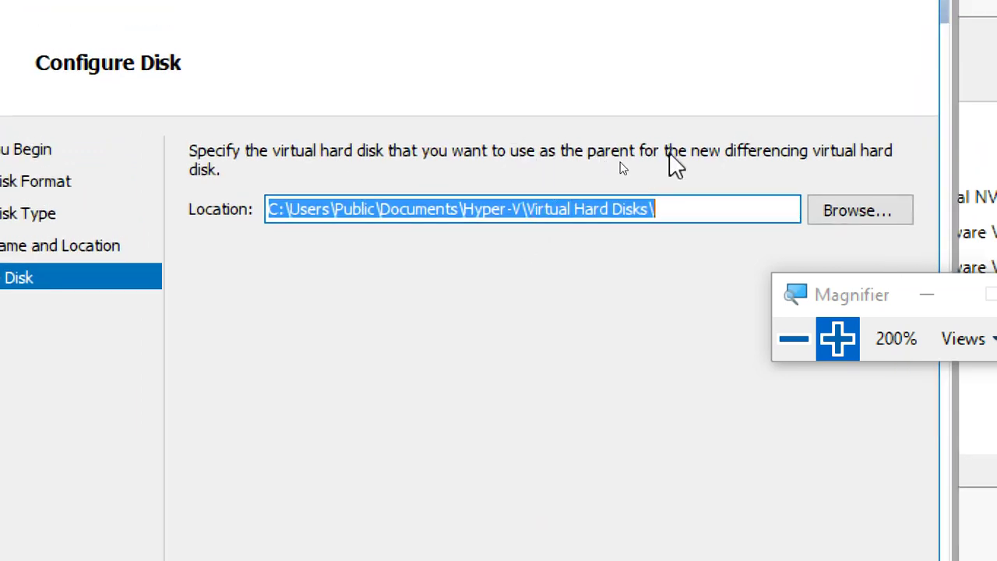
{"action": "left_click", "coordinate": [907, 223]}
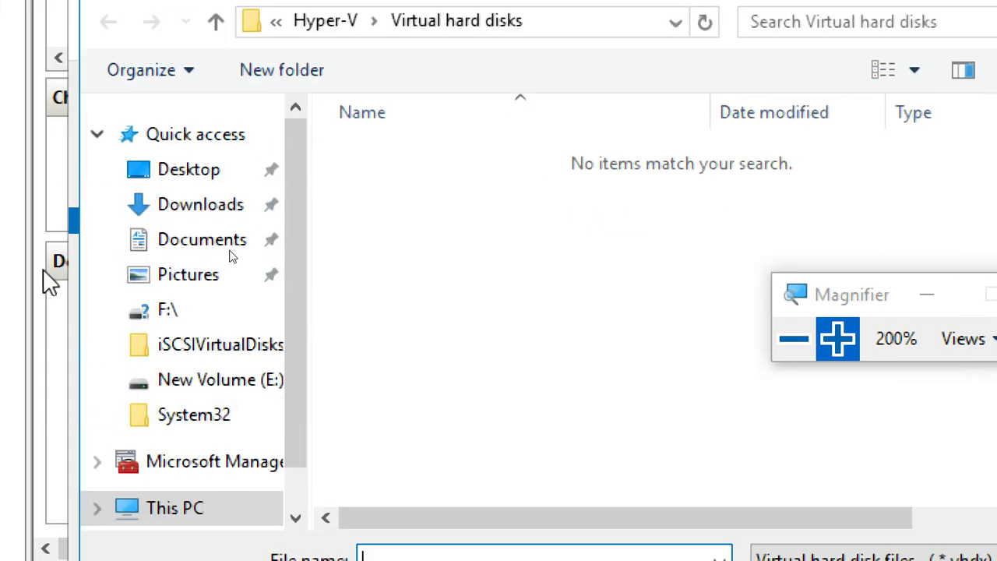
{"action": "left_click", "coordinate": [200, 508]}
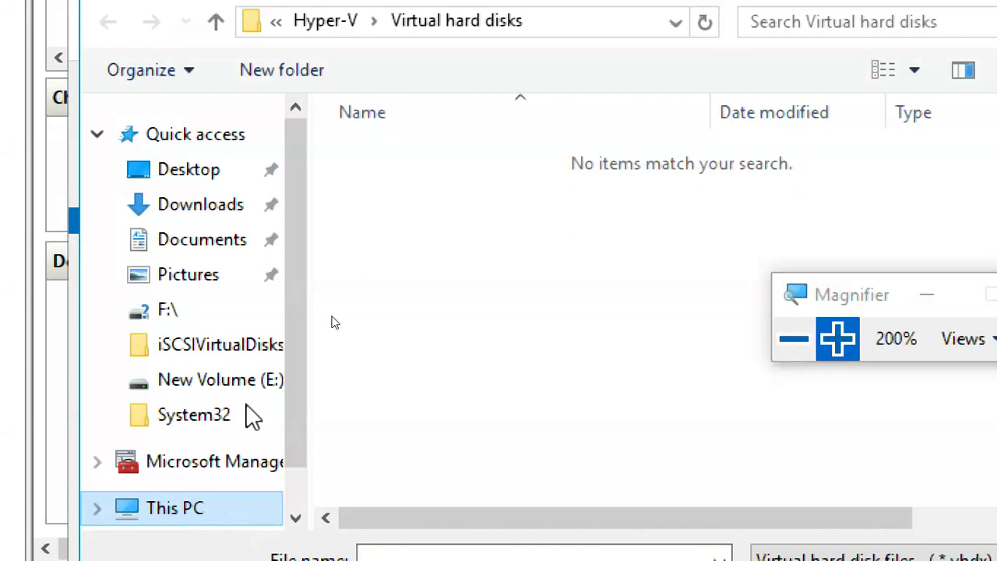
{"action": "scroll", "coordinate": [579, 434], "scroll_direction": "down", "scroll_amount": 2}
{"action": "double_click", "coordinate": [554, 515]}
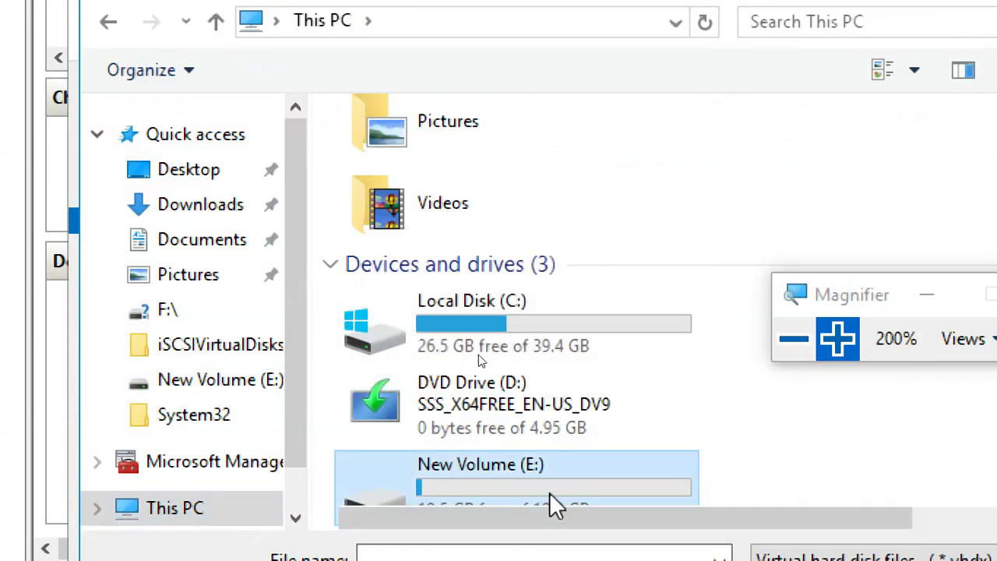
{"action": "double_click", "coordinate": [405, 222]}
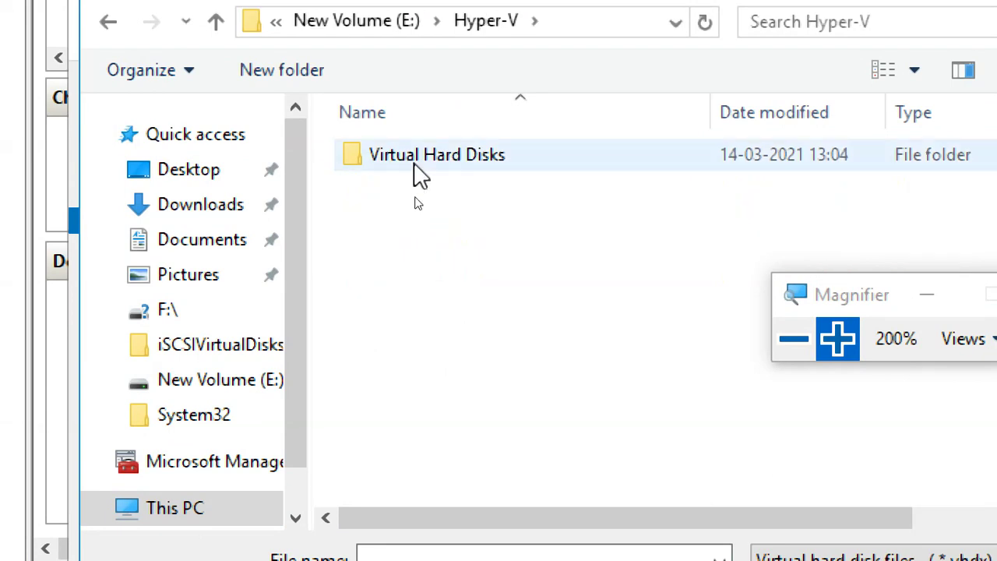
{"action": "double_click", "coordinate": [417, 177]}
{"action": "left_click", "coordinate": [418, 174]}
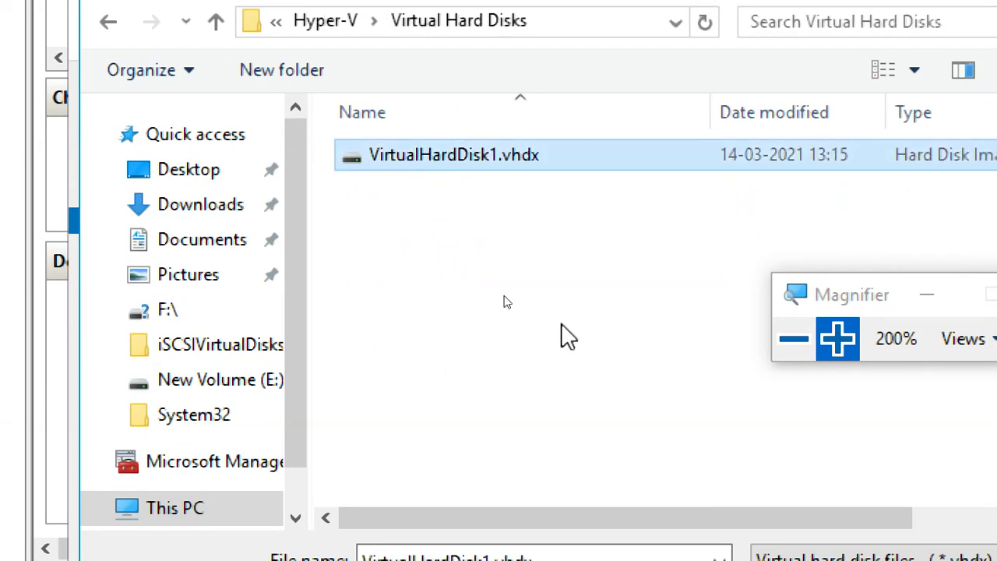
{"action": "left_click", "coordinate": [748, 503]}
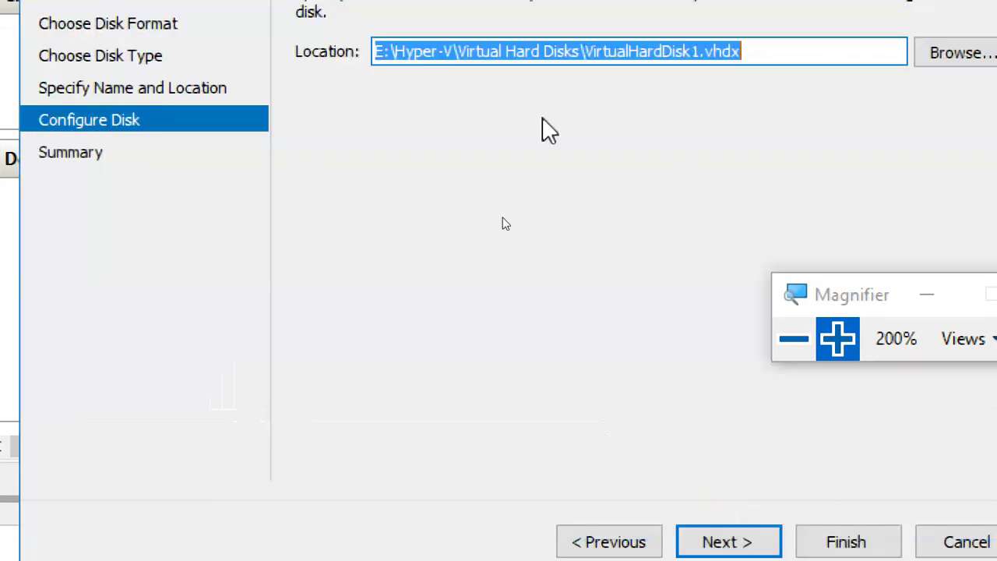
{"action": "left_click", "coordinate": [770, 541]}
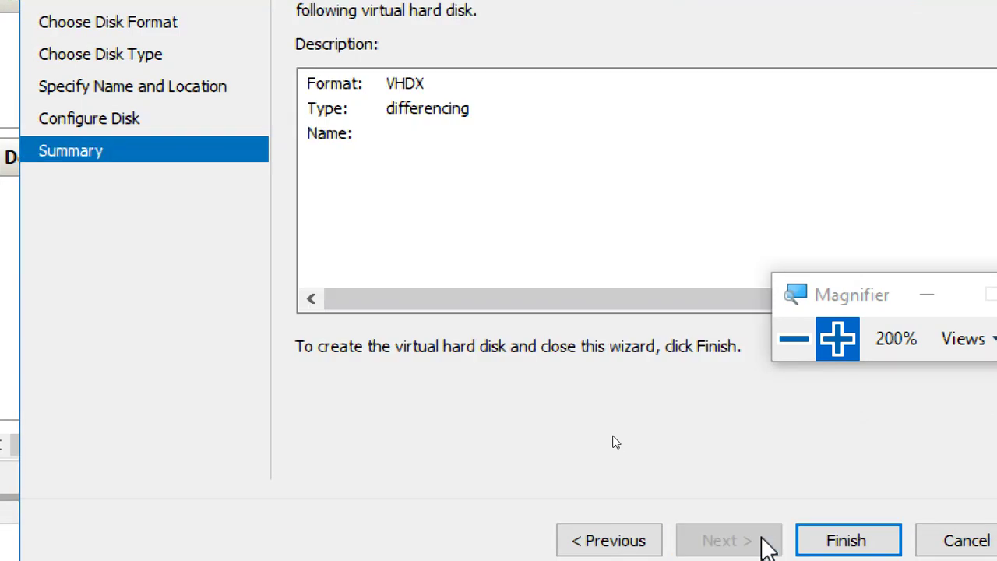
{"action": "left_click", "coordinate": [846, 540]}
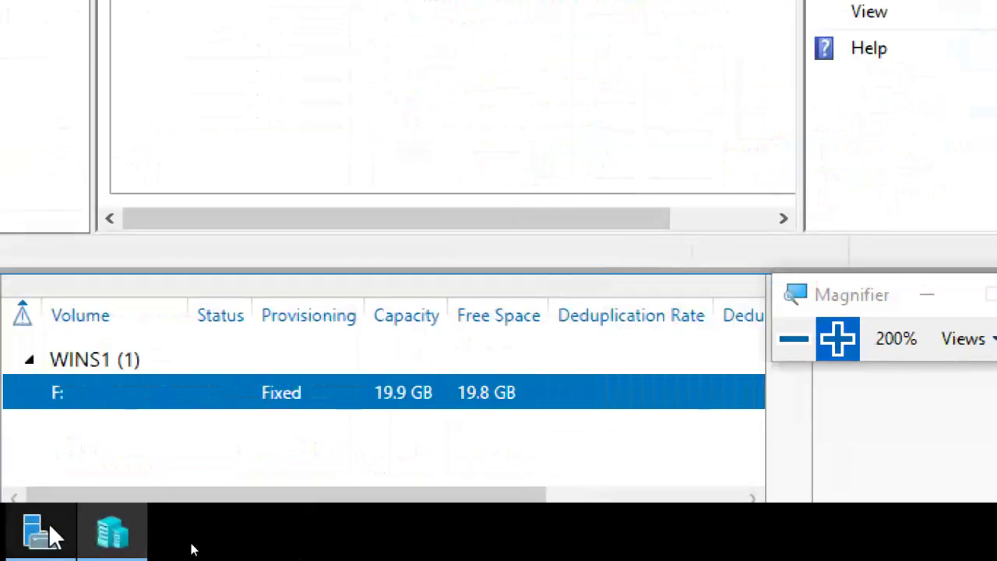
Mount VirtualHardDisk1-child1.vhdx from the Virtual Hard Disks folder, opening it as virt volume 1 (F:).
{"action": "left_click", "coordinate": [107, 532]}
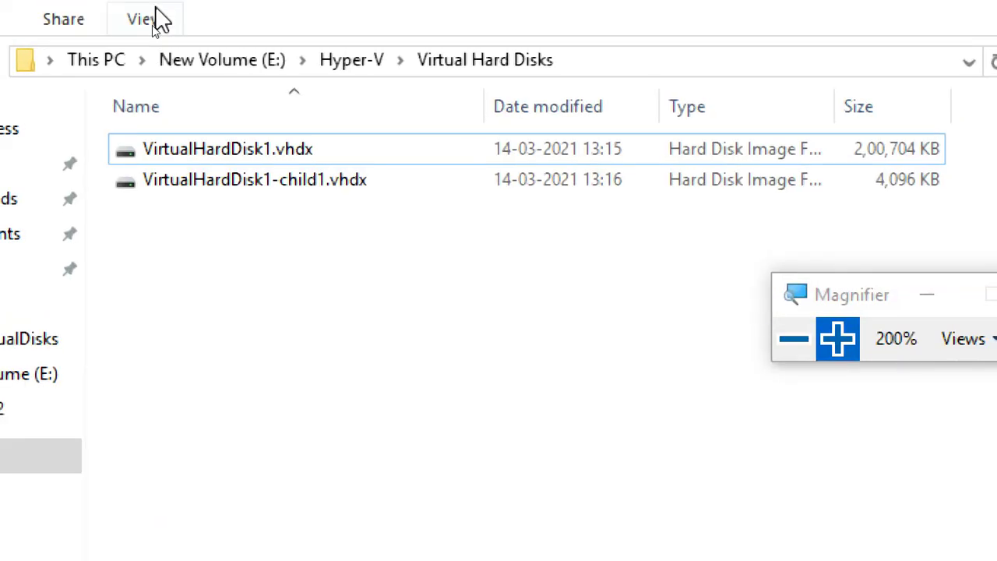
{"action": "left_click", "coordinate": [246, 158]}
{"action": "left_click", "coordinate": [257, 183]}
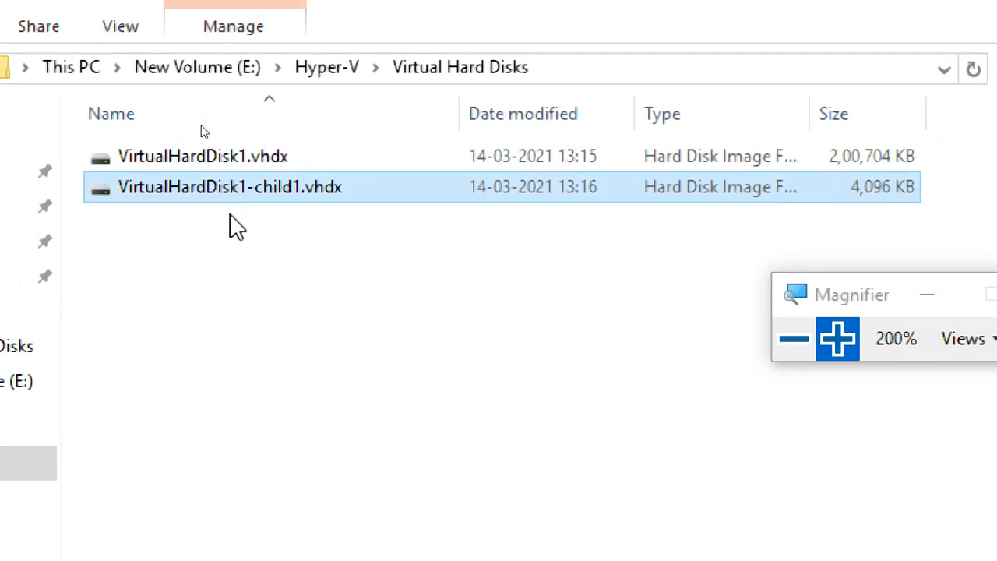
{"action": "right_click", "coordinate": [236, 195]}
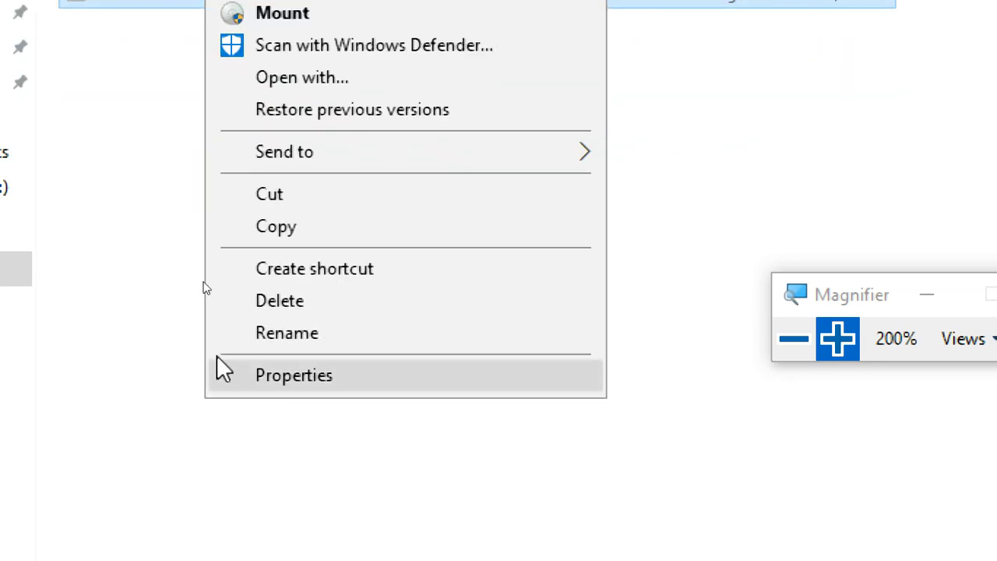
{"action": "left_click", "coordinate": [282, 131]}
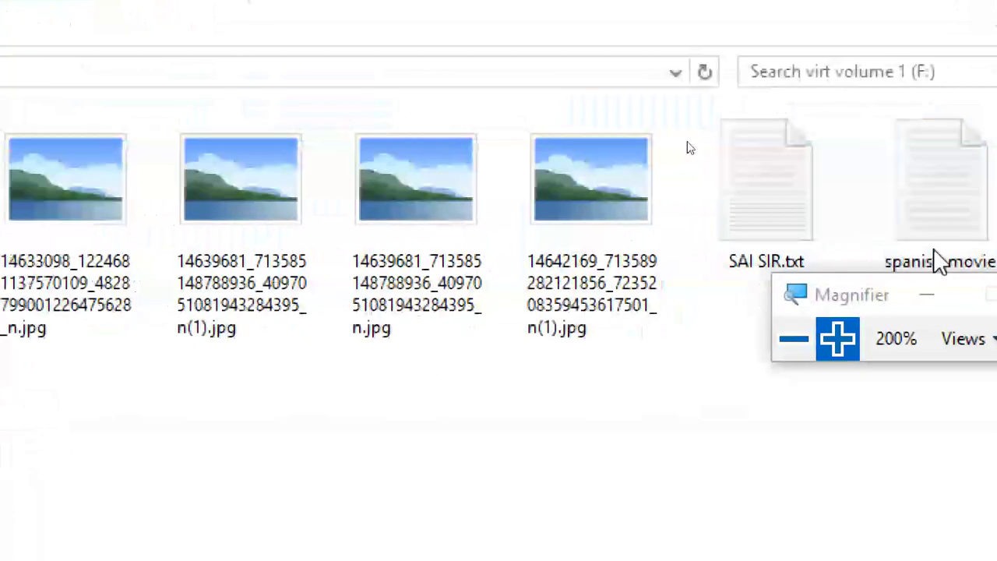
{"action": "left_click", "coordinate": [125, 417]}
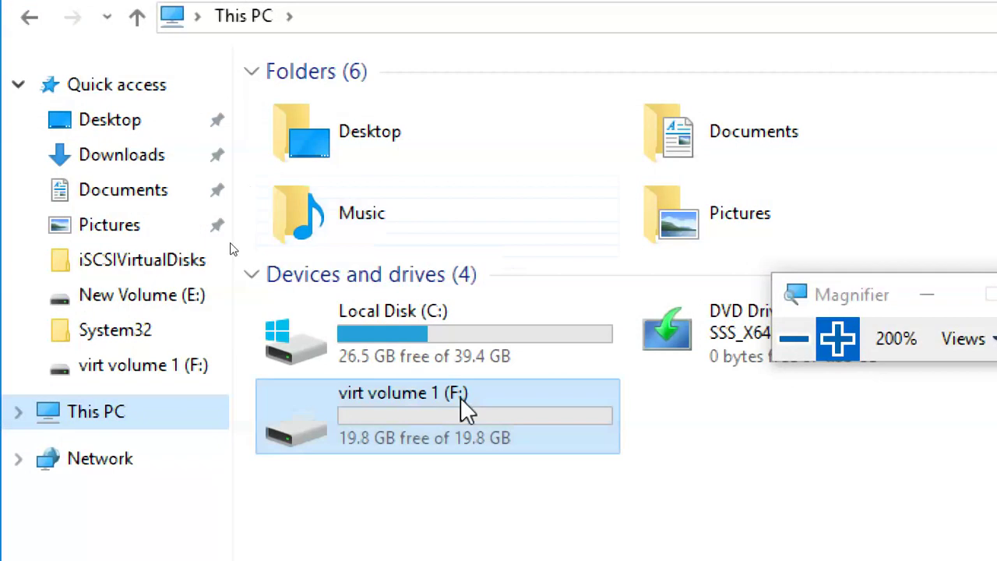
{"action": "right_click", "coordinate": [465, 410]}
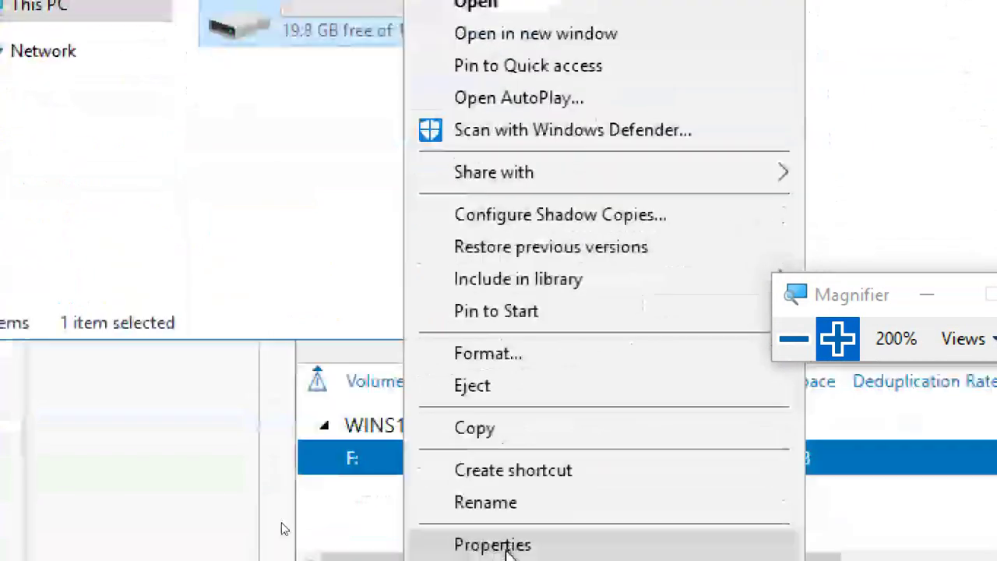
{"action": "left_click", "coordinate": [508, 544]}
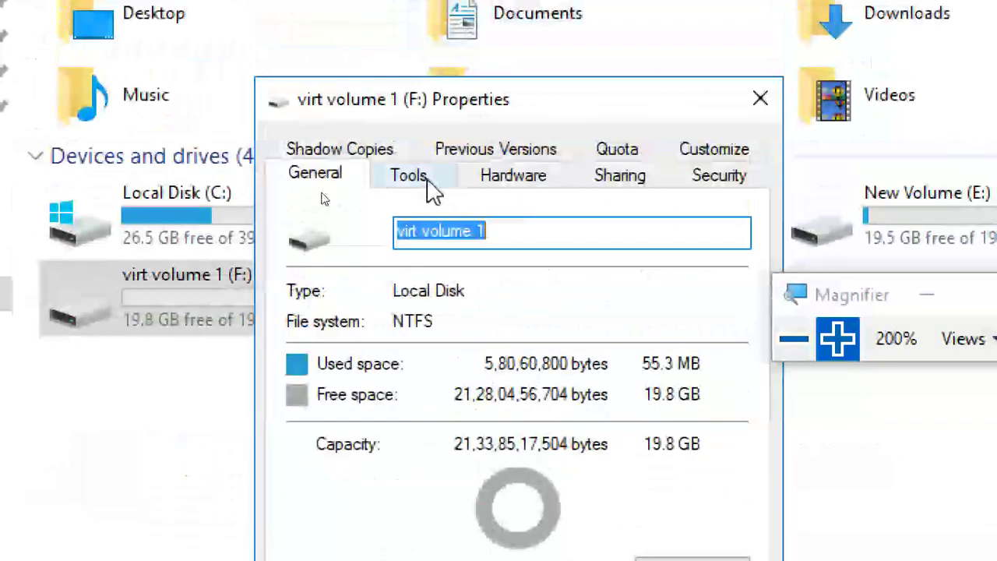
{"action": "left_click", "coordinate": [428, 182]}
{"action": "left_click", "coordinate": [774, 88]}
{"action": "double_click", "coordinate": [226, 332]}
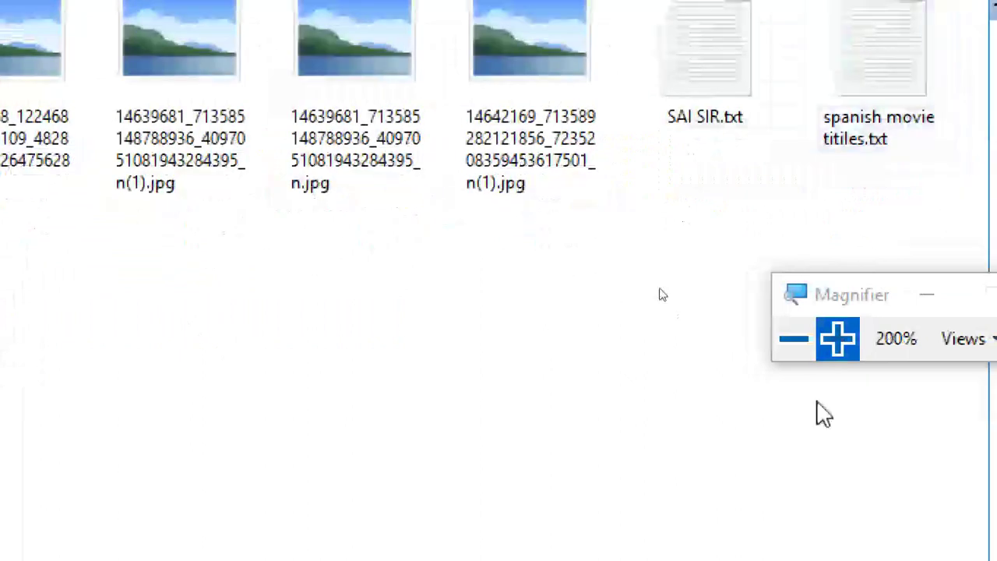
{"action": "left_click", "coordinate": [794, 338]}
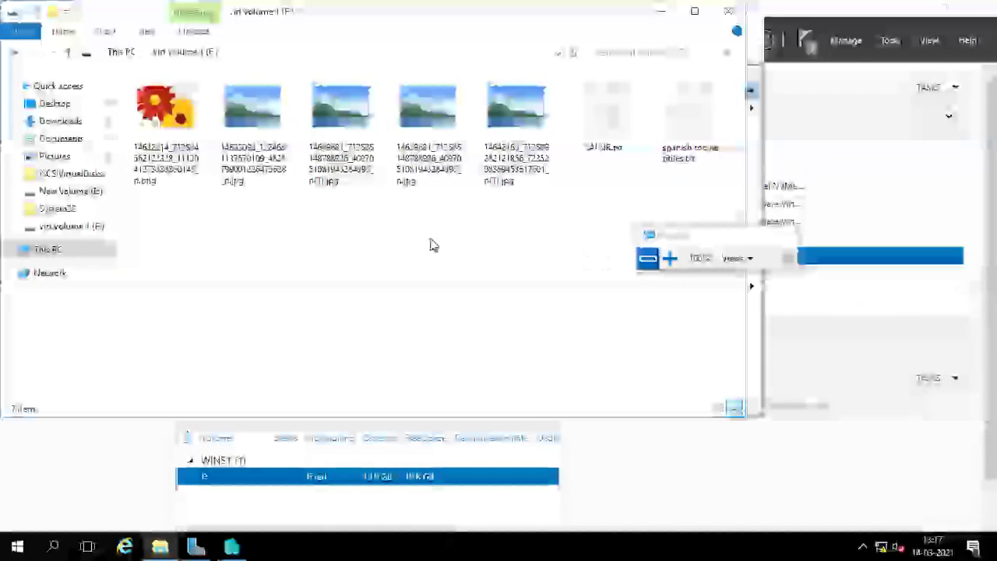
Close the F: window, shift Hyper-V Manager right, and bring Server Manager back forward.
{"action": "left_click", "coordinate": [729, 13]}
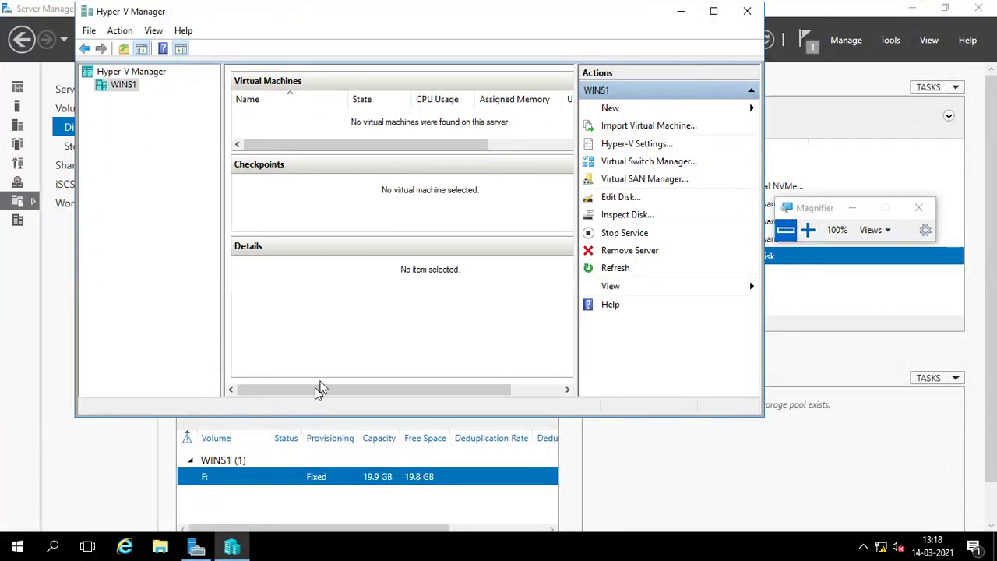
{"action": "left_click", "coordinate": [910, 9]}
{"action": "left_click_drag", "start_coordinate": [311, 11], "coordinate": [432, 12]}
{"action": "left_click", "coordinate": [195, 547]}
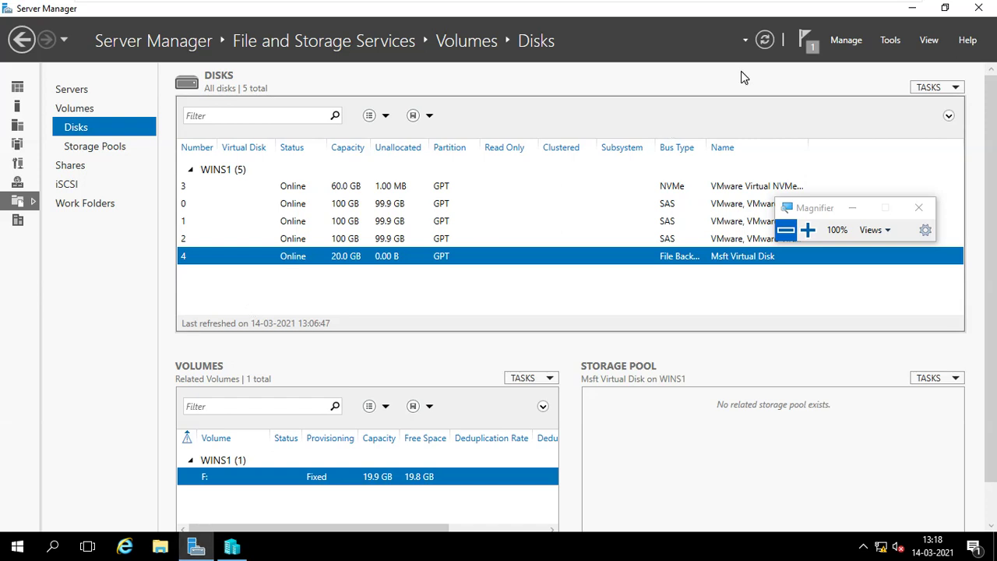
Refresh the disk list and inspect the options of Disk 4, the 20.0 GB virtual disk.
{"action": "left_click", "coordinate": [764, 40]}
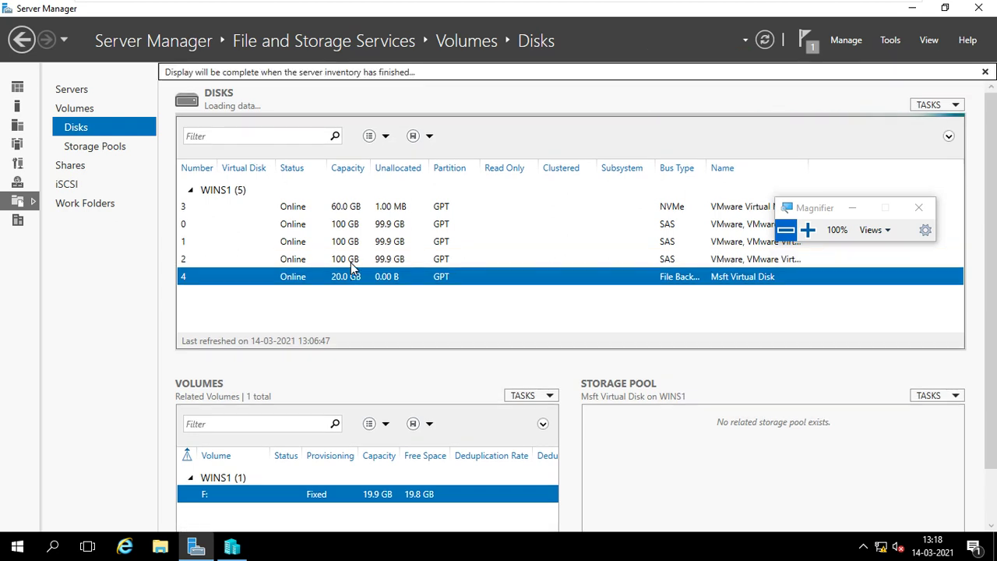
{"action": "right_click", "coordinate": [351, 262]}
{"action": "left_click", "coordinate": [332, 276]}
{"action": "left_click", "coordinate": [332, 277]}
{"action": "right_click", "coordinate": [333, 279]}
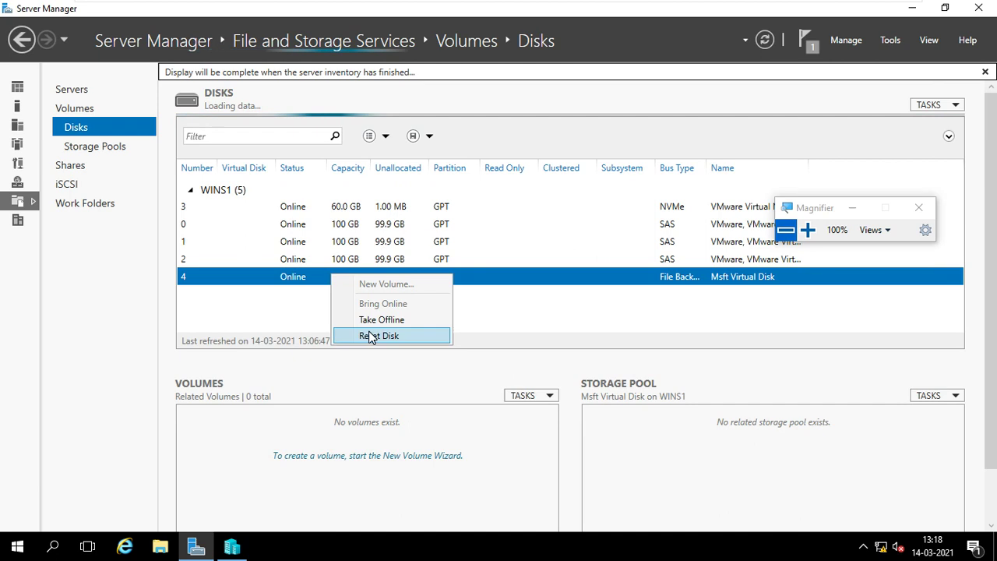
{"action": "left_click", "coordinate": [268, 312]}
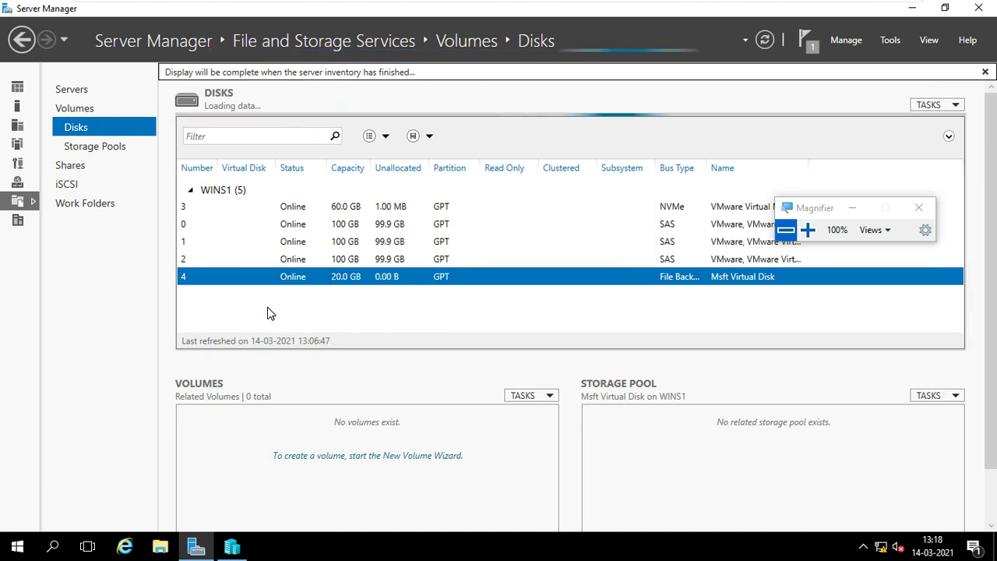
Minimize Server Manager and launch Disk Management with diskmgmt.msc from the Run box.
{"action": "left_click", "coordinate": [912, 10]}
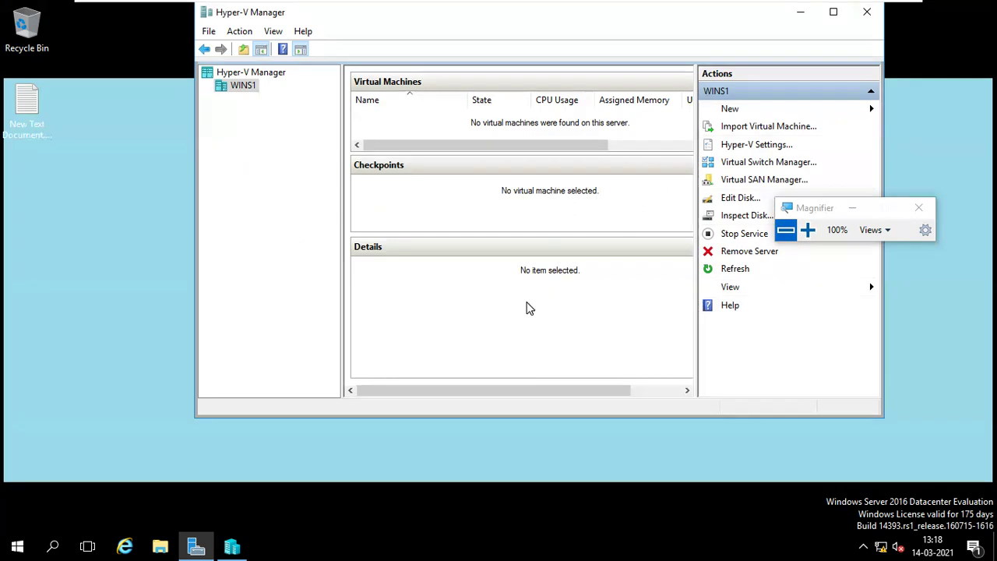
{"action": "key", "text": "super+r"}
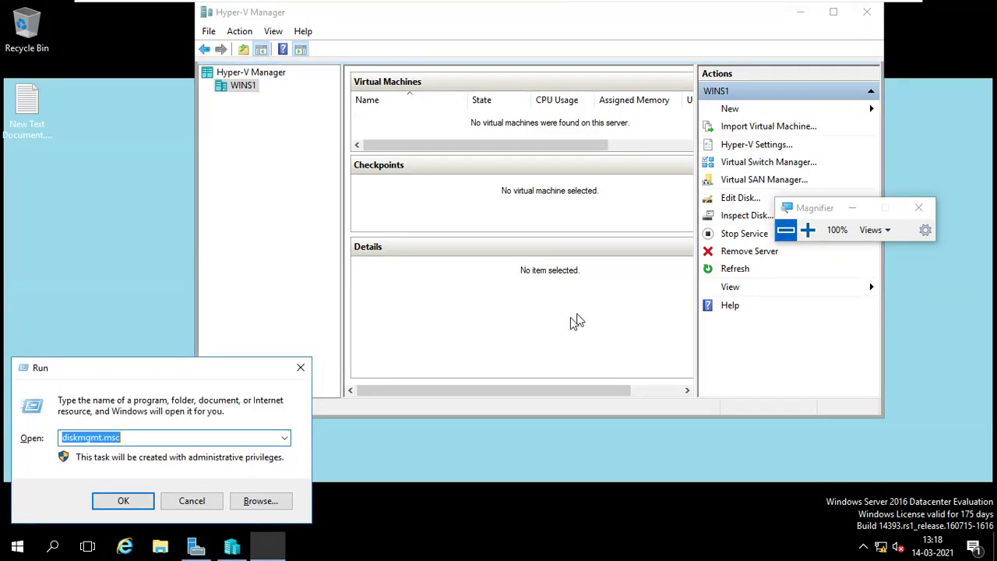
{"action": "left_click", "coordinate": [141, 506]}
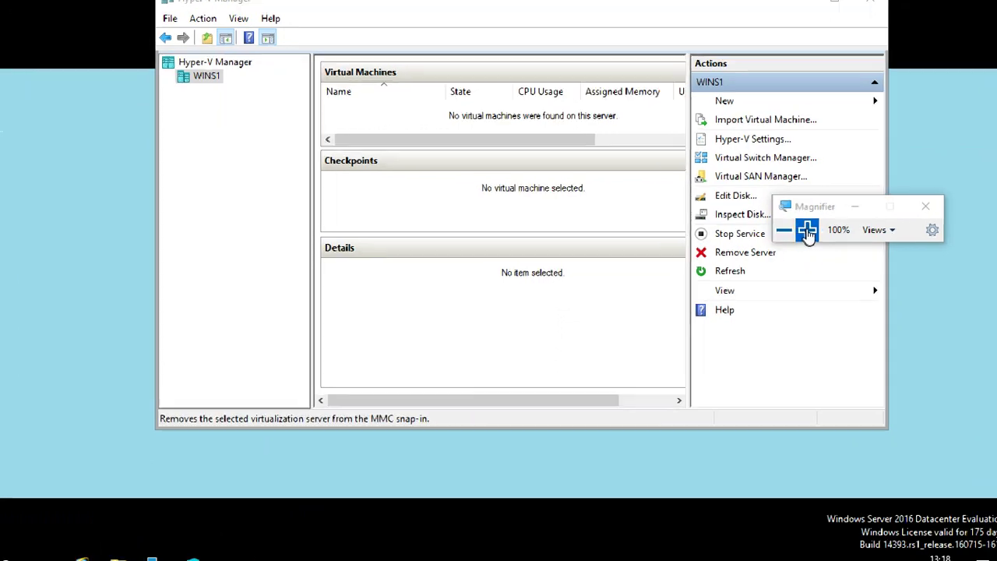
{"action": "left_click", "coordinate": [807, 231]}
{"action": "left_click", "coordinate": [807, 230]}
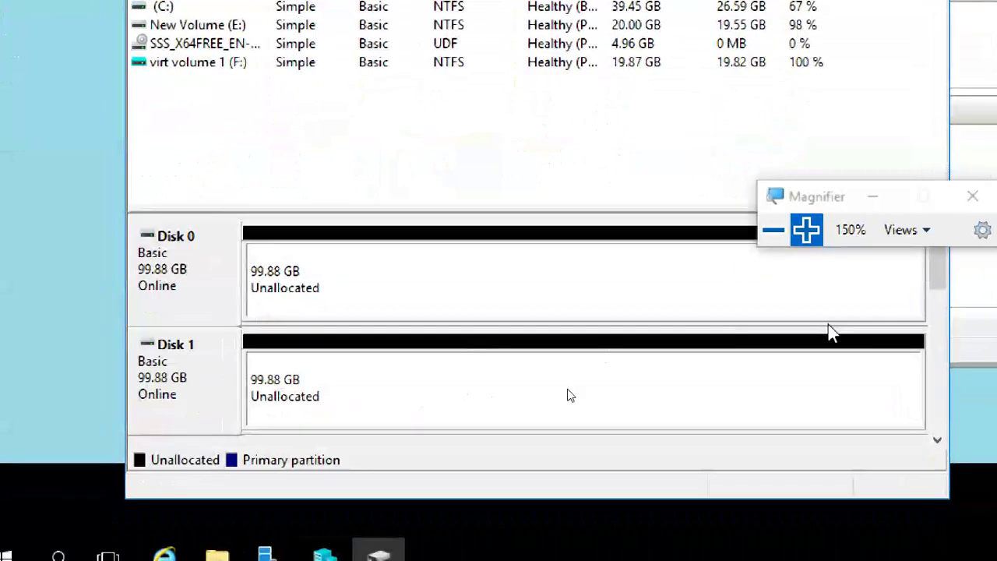
Scroll down to Disk 4 and select its 19.87 GB virt volume 1 (F:) partition.
{"action": "left_click_drag", "start_coordinate": [909, 273], "coordinate": [929, 394]}
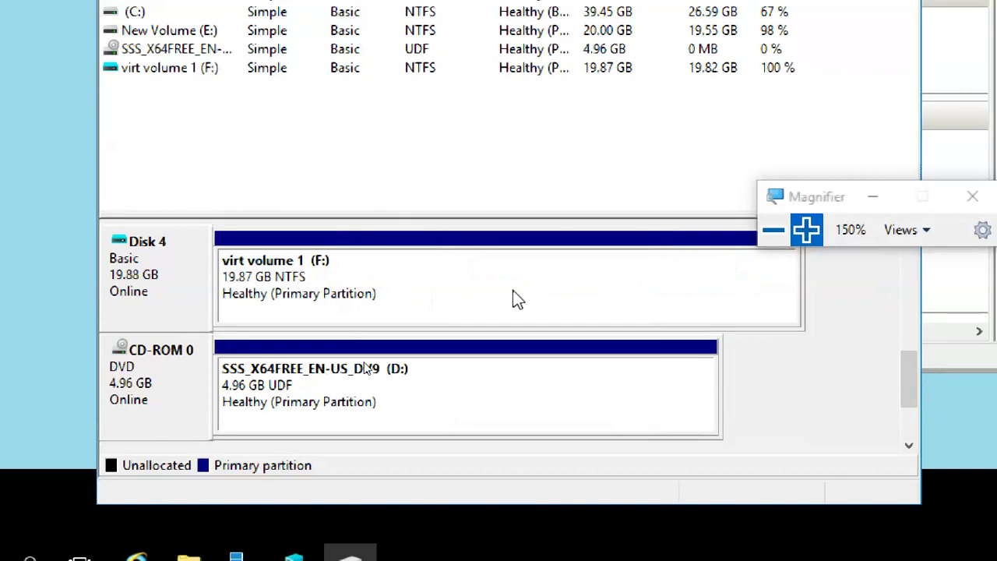
{"action": "left_click", "coordinate": [292, 290]}
{"action": "left_click", "coordinate": [194, 279]}
{"action": "left_click", "coordinate": [295, 295]}
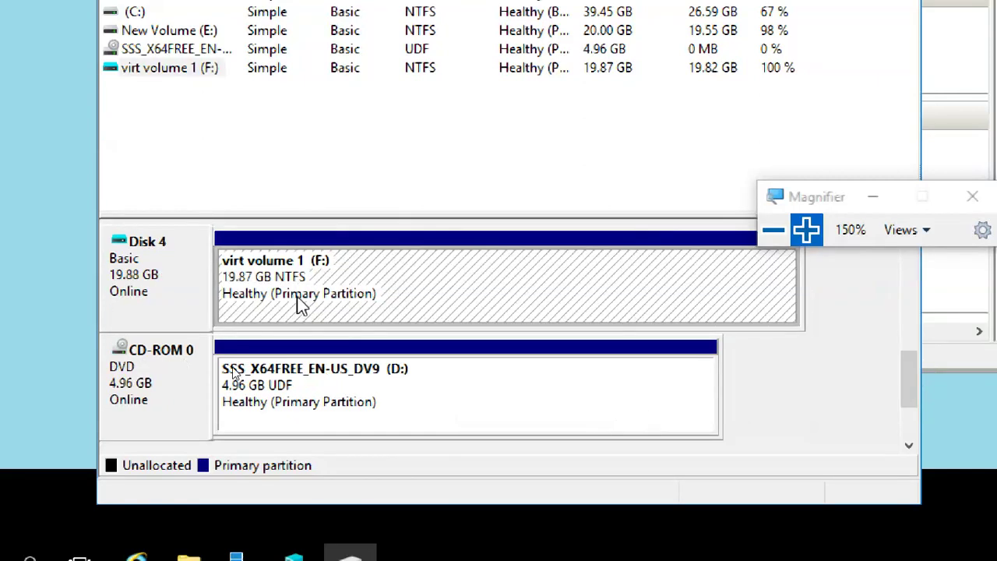
{"action": "left_click", "coordinate": [176, 271]}
{"action": "left_click", "coordinate": [309, 295]}
{"action": "right_click", "coordinate": [313, 293]}
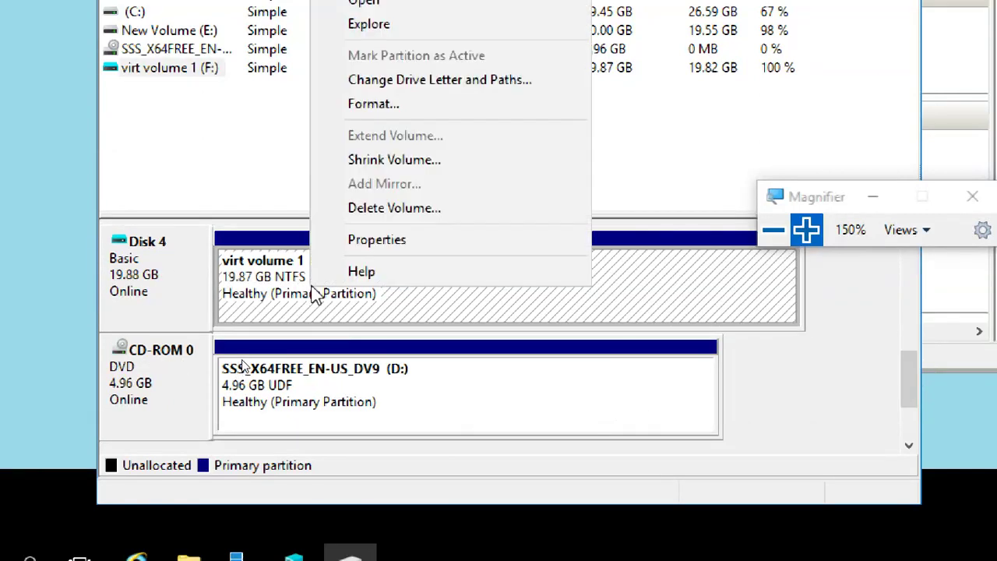
{"action": "left_click", "coordinate": [349, 239]}
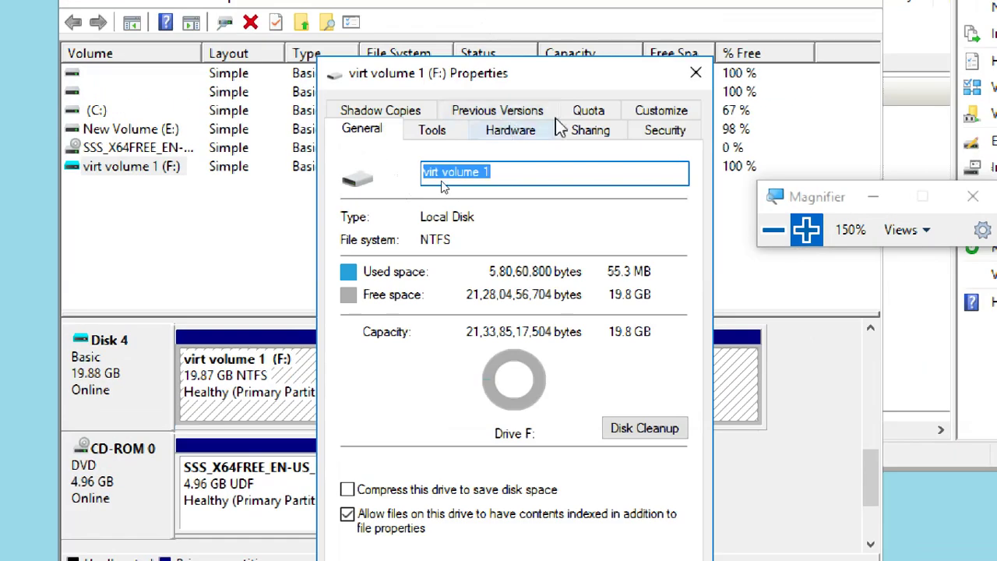
{"action": "left_click", "coordinate": [594, 131]}
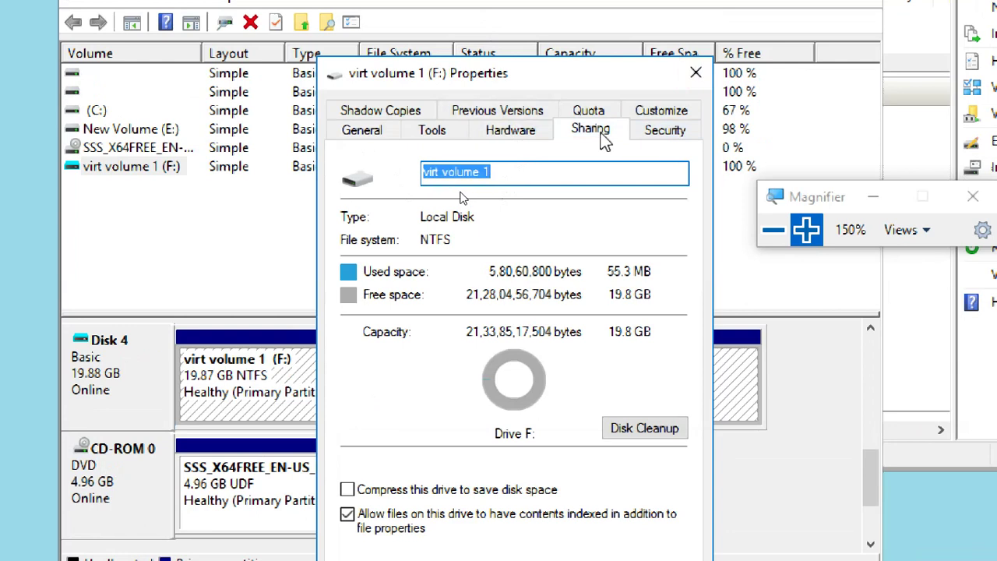
{"action": "left_click", "coordinate": [508, 134]}
{"action": "left_click", "coordinate": [433, 133]}
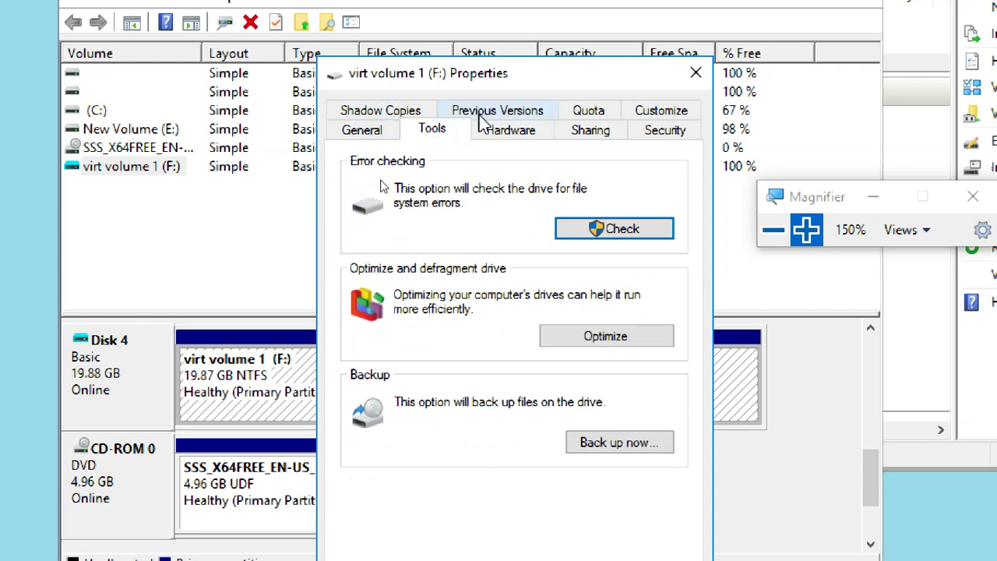
{"action": "left_click", "coordinate": [354, 131]}
{"action": "left_click", "coordinate": [696, 73]}
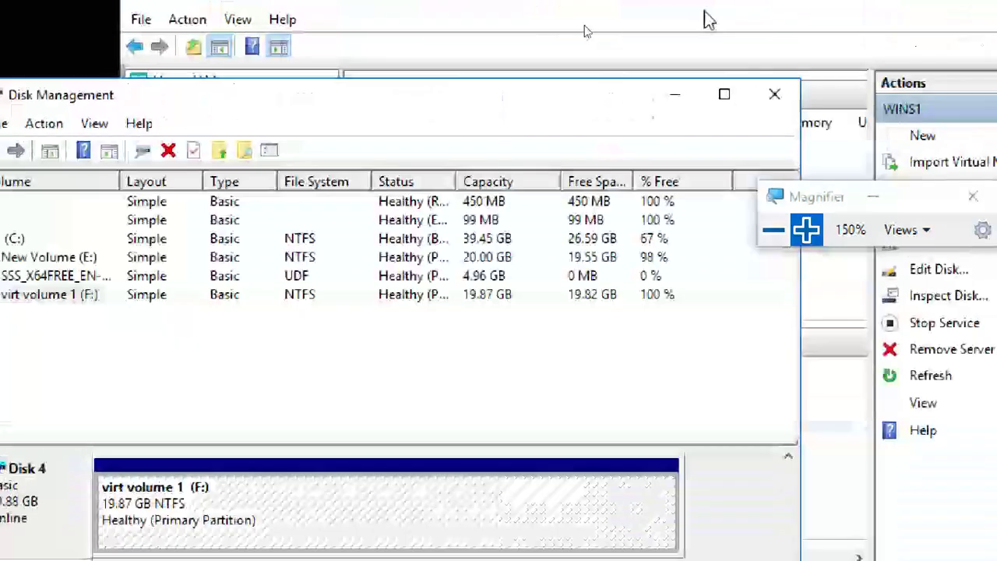
Close the Disk Management window.
{"action": "left_click", "coordinate": [775, 94]}
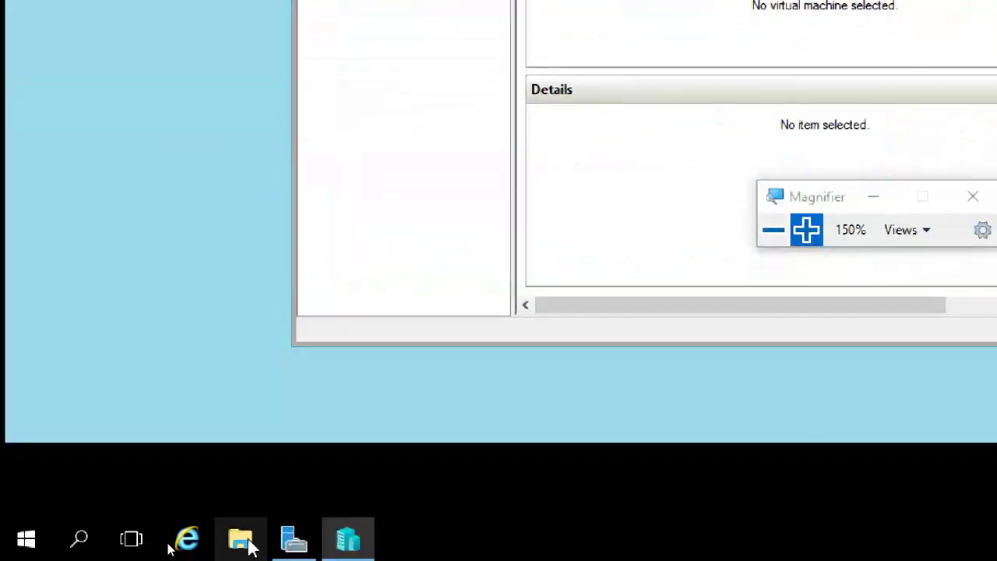
{"action": "left_click", "coordinate": [773, 233]}
{"action": "left_click", "coordinate": [662, 284]}
{"action": "left_click", "coordinate": [535, 334]}
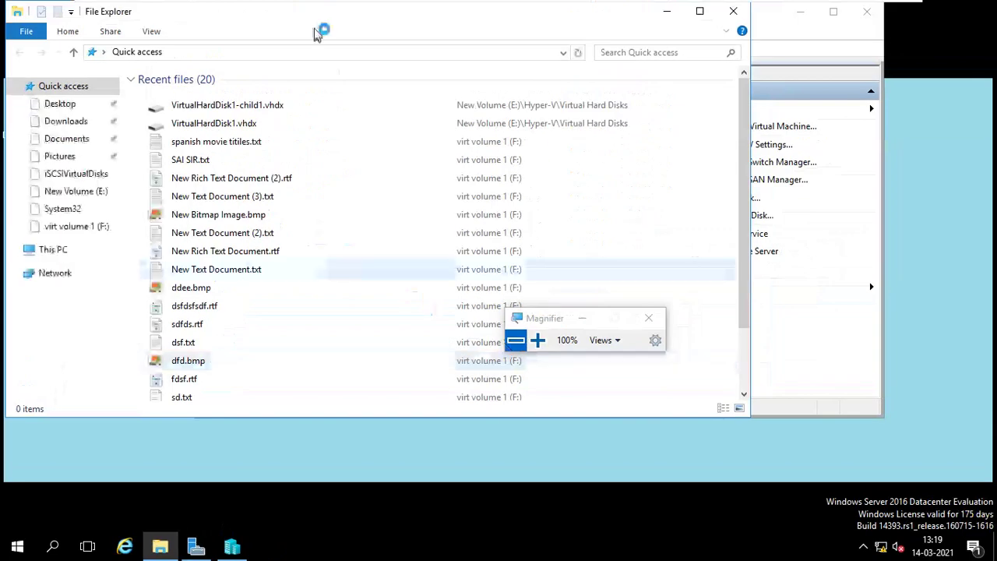
Open virt volume 1 (F:) from This PC to view its 7 files, then return to This PC.
{"action": "left_click", "coordinate": [67, 248]}
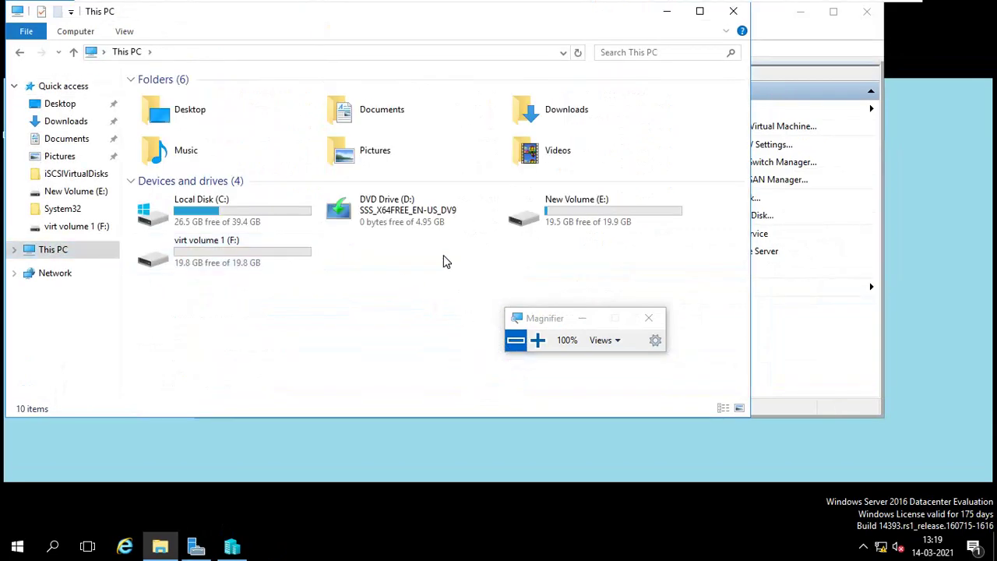
{"action": "left_click", "coordinate": [274, 256]}
{"action": "double_click", "coordinate": [275, 255]}
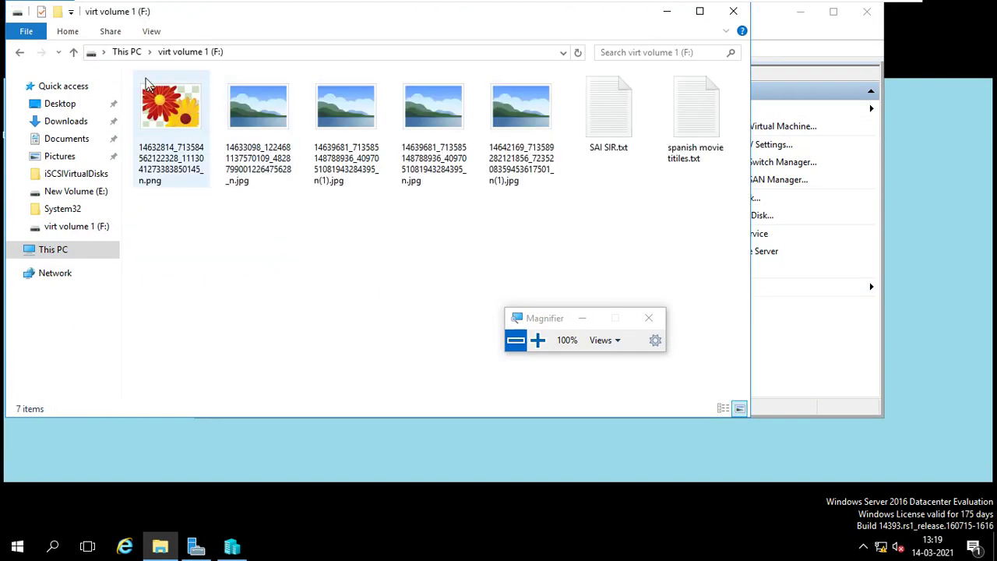
{"action": "left_click", "coordinate": [127, 52]}
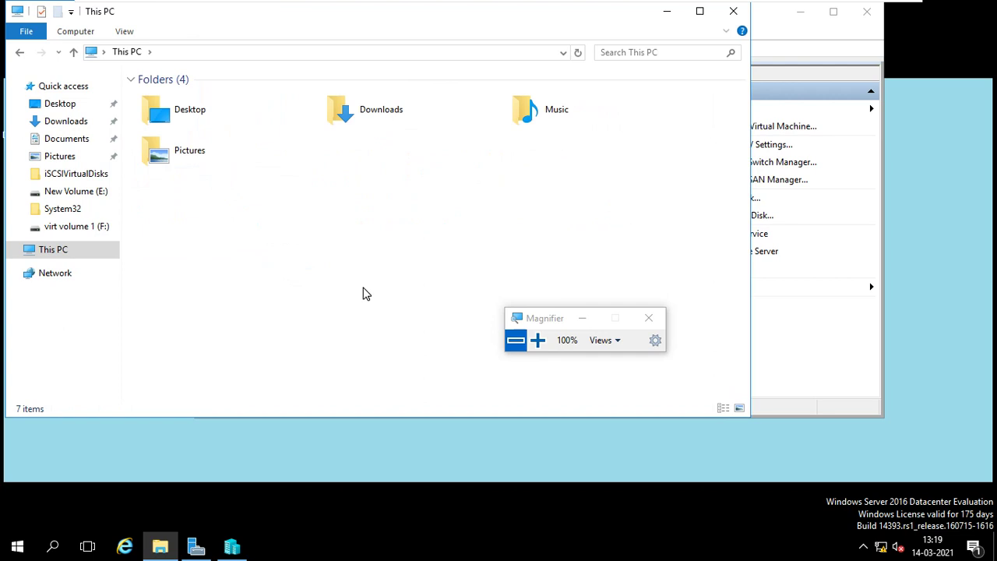
Eject virt volume 1 (F:) and open E:\Hyper-V\Virtual Hard Disks.
{"action": "right_click", "coordinate": [247, 249]}
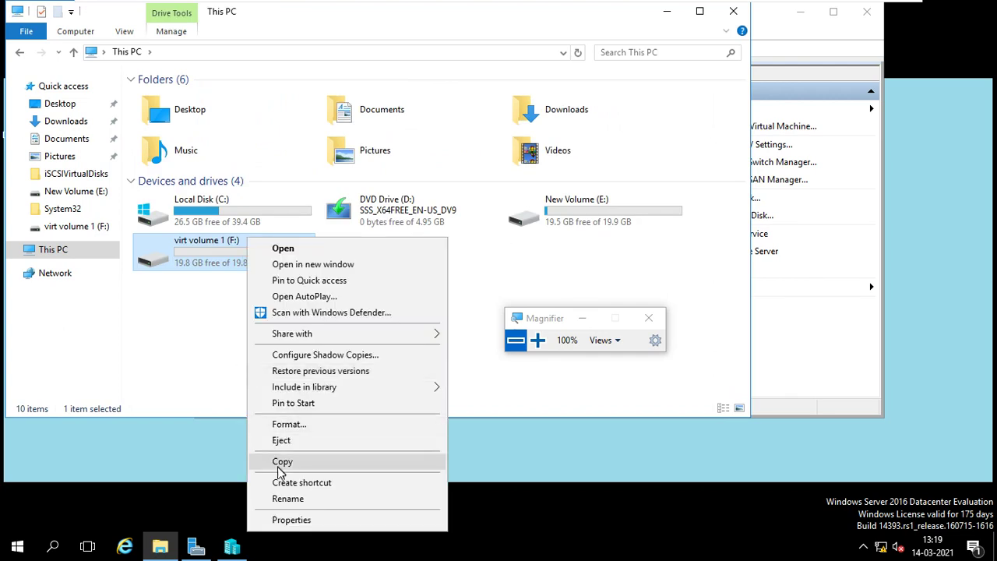
{"action": "left_click", "coordinate": [281, 440]}
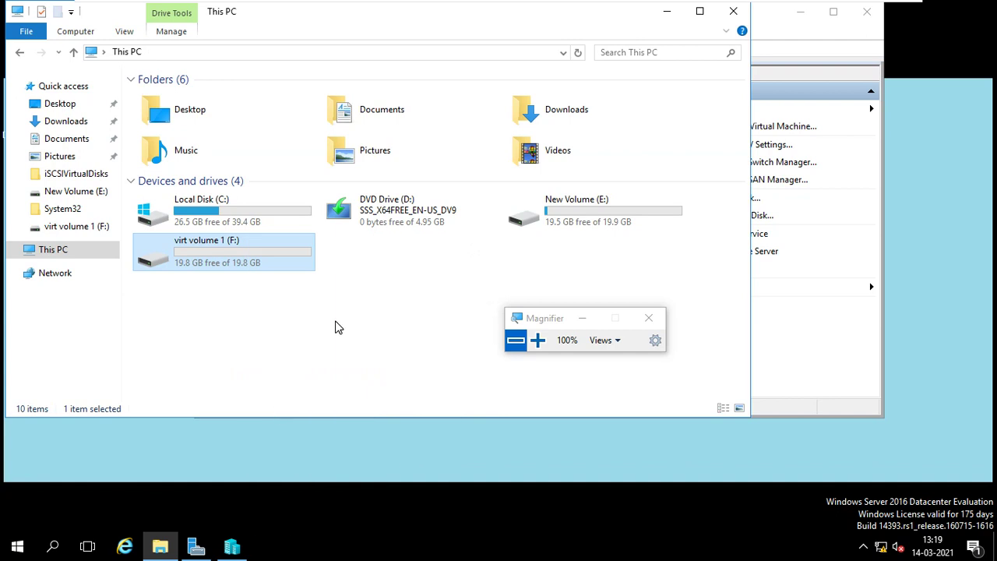
{"action": "double_click", "coordinate": [552, 226]}
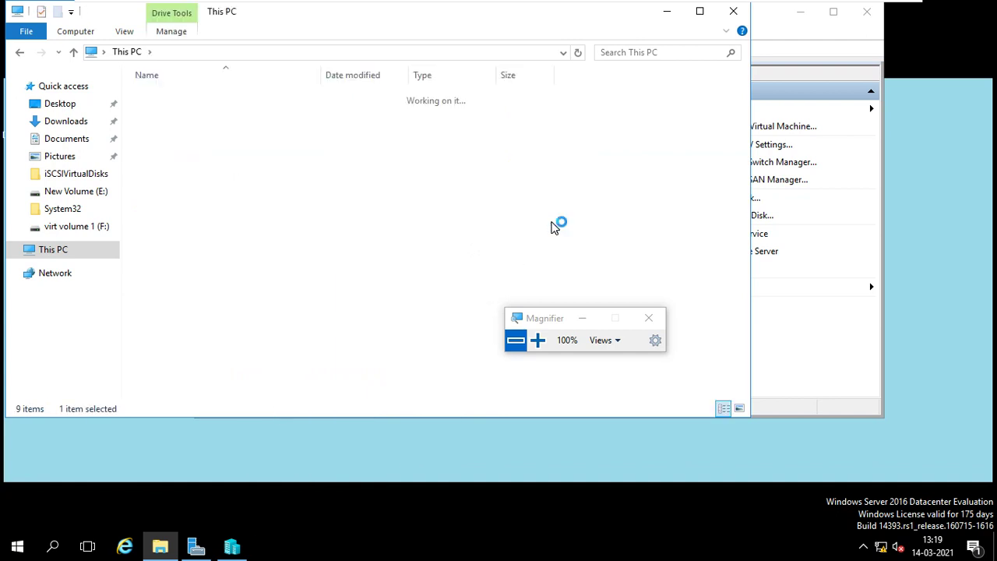
{"action": "double_click", "coordinate": [199, 126]}
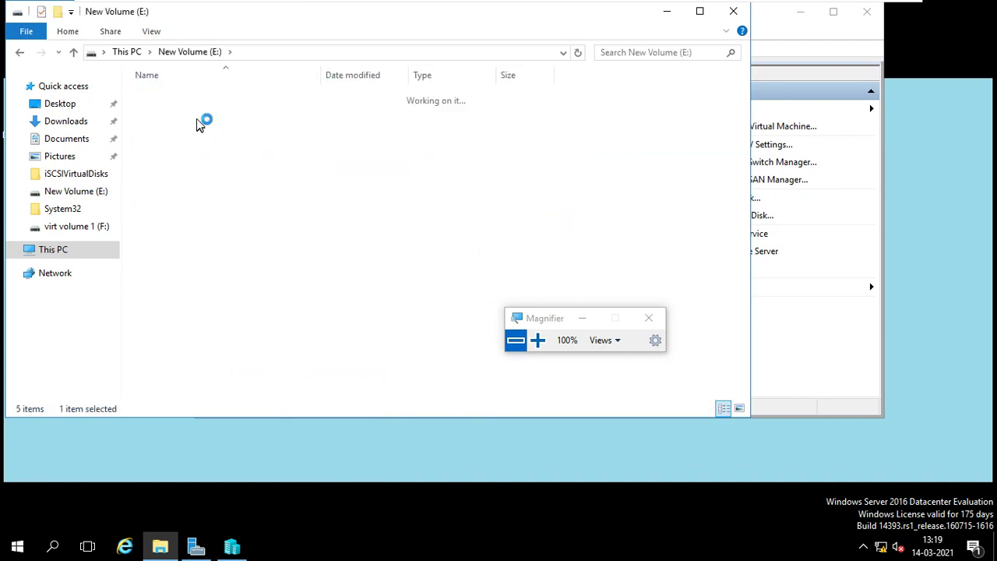
{"action": "double_click", "coordinate": [203, 100]}
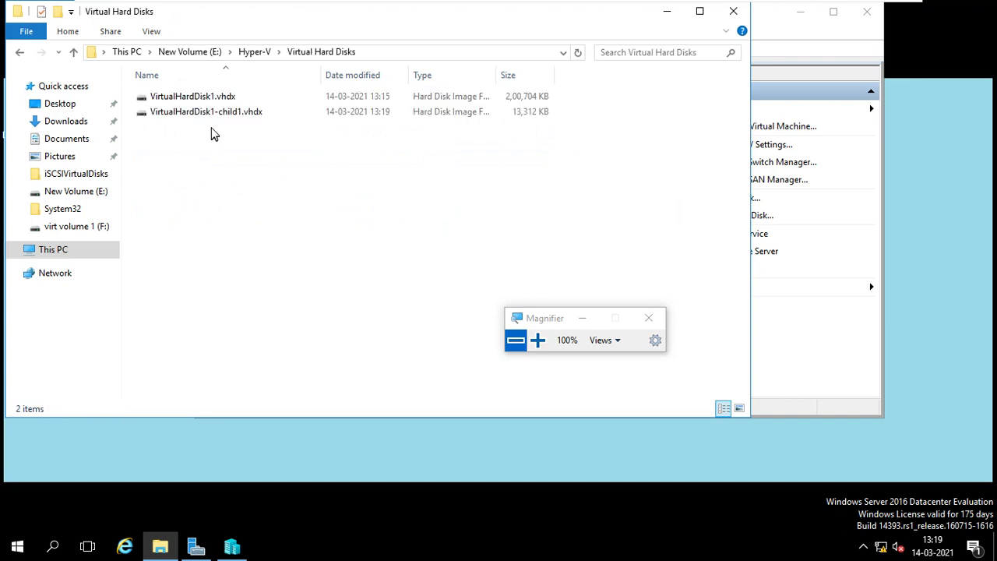
Select VirtualHardDisk1-child1.vhdx, magnifying the screen, and bring up its context menu.
{"action": "left_click", "coordinate": [214, 115]}
{"action": "left_click", "coordinate": [537, 341]}
{"action": "left_click", "coordinate": [538, 340]}
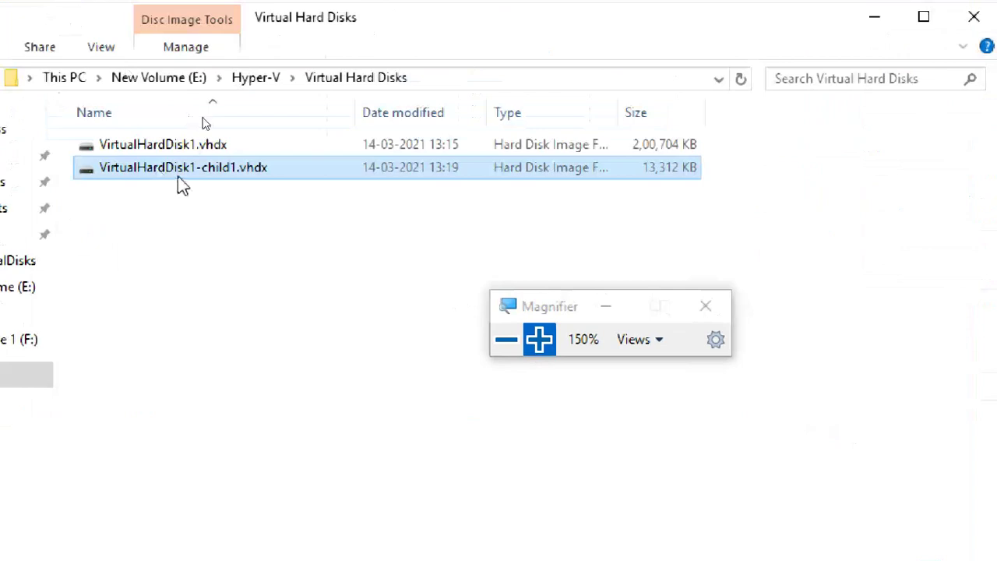
{"action": "right_click", "coordinate": [178, 172]}
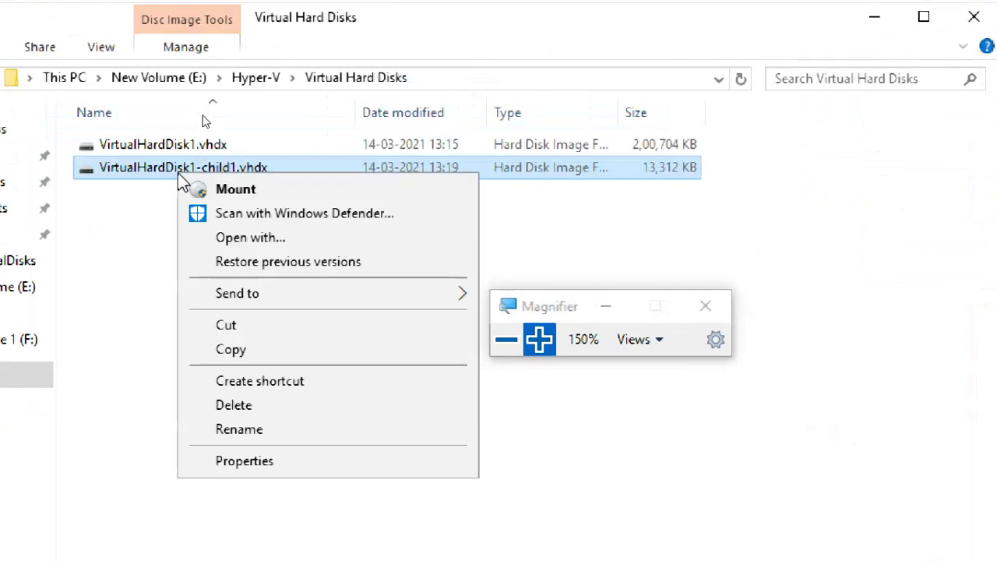
Mount VirtualHardDisk1-child1.vhdx as F: and create a text file named werewr.txt there.
{"action": "left_click", "coordinate": [207, 189]}
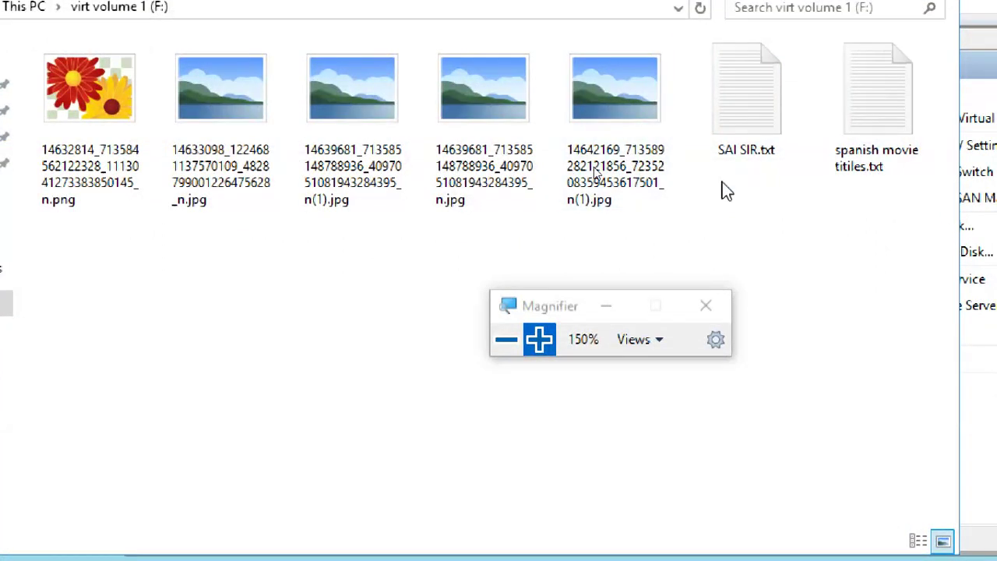
{"action": "right_click", "coordinate": [330, 255]}
{"action": "mouse_move", "coordinate": [580, 491]}
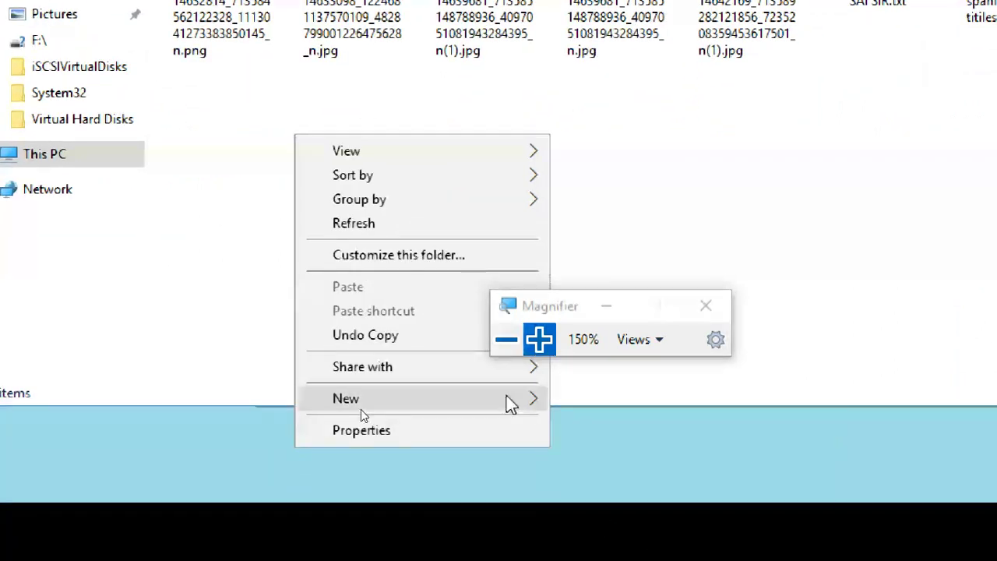
{"action": "left_click", "coordinate": [639, 534]}
{"action": "type", "text": "werewr.txt"}
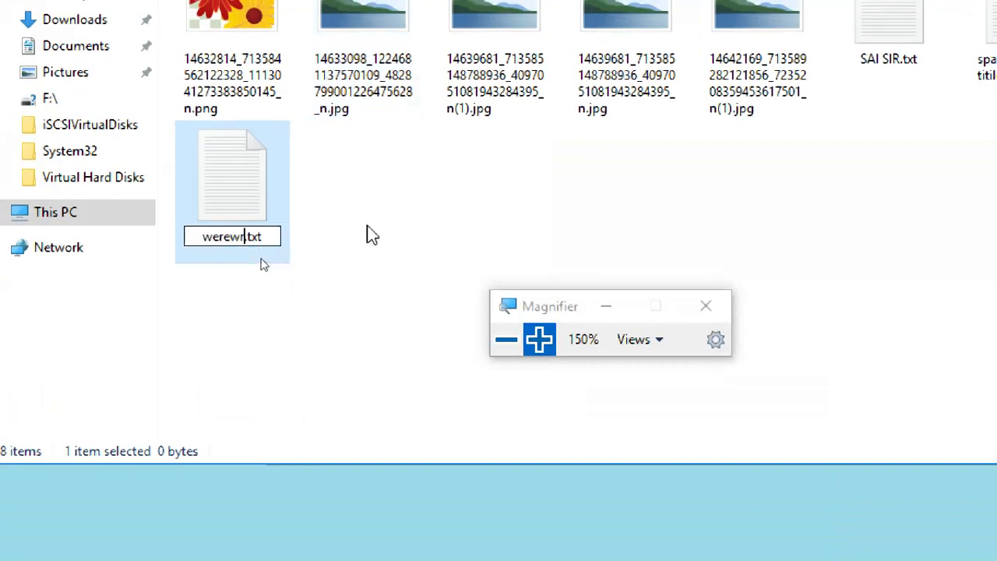
{"action": "left_click", "coordinate": [383, 229]}
Add a second new text document named sfdsfsd.txt to F:.
{"action": "right_click", "coordinate": [372, 218]}
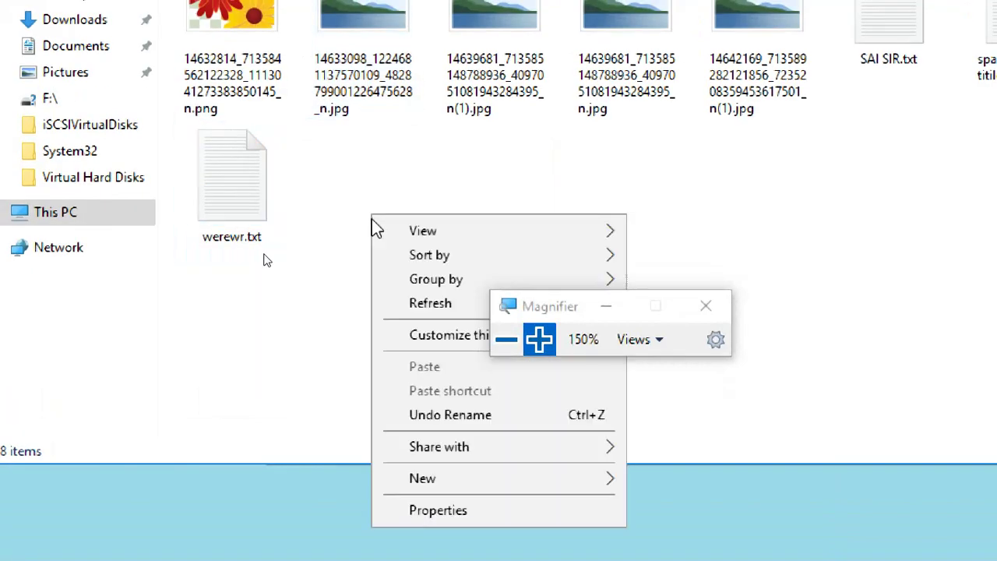
{"action": "mouse_move", "coordinate": [596, 489]}
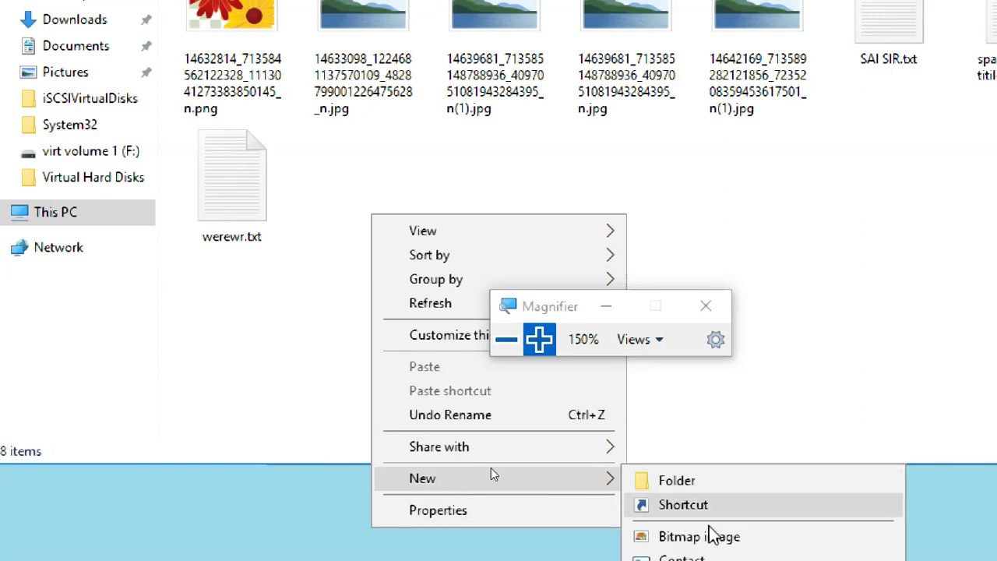
{"action": "left_click", "coordinate": [701, 503]}
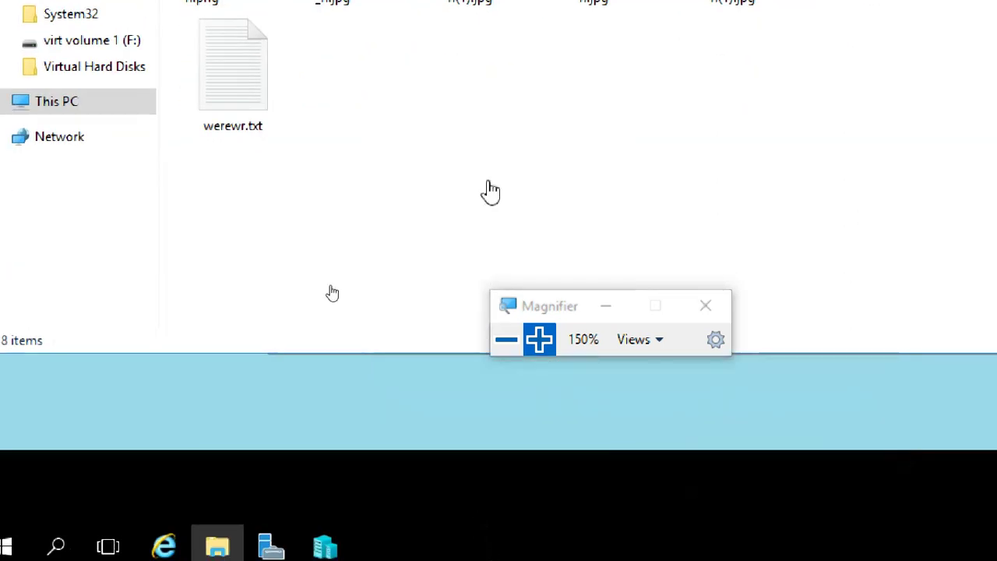
{"action": "type", "text": "sfdsfsd"}
{"action": "key", "text": "Return"}
{"action": "left_click", "coordinate": [370, 244]}
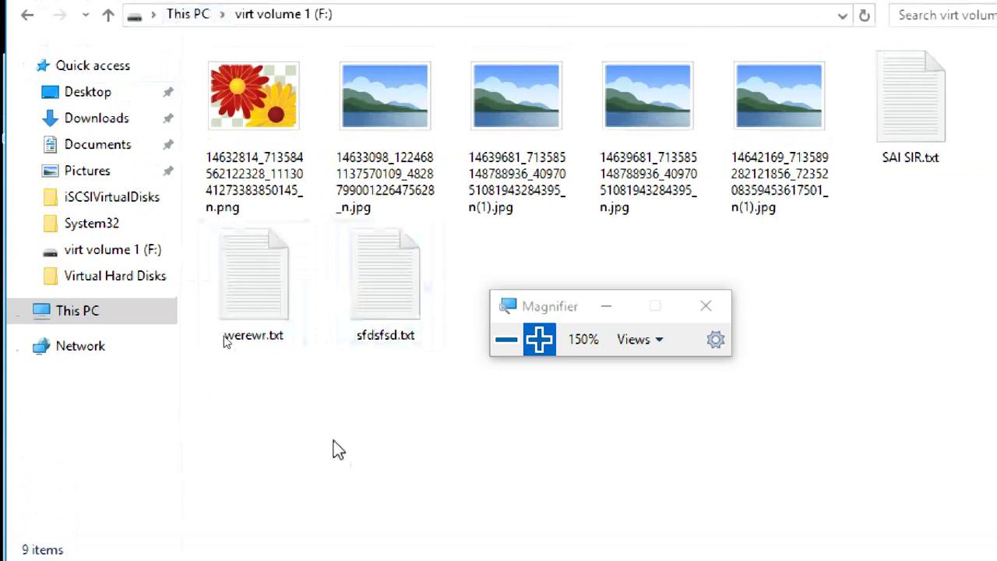
Eject the child disk's virt volume 1 (F:) drive from This PC.
{"action": "left_click", "coordinate": [74, 312]}
{"action": "left_click", "coordinate": [460, 338]}
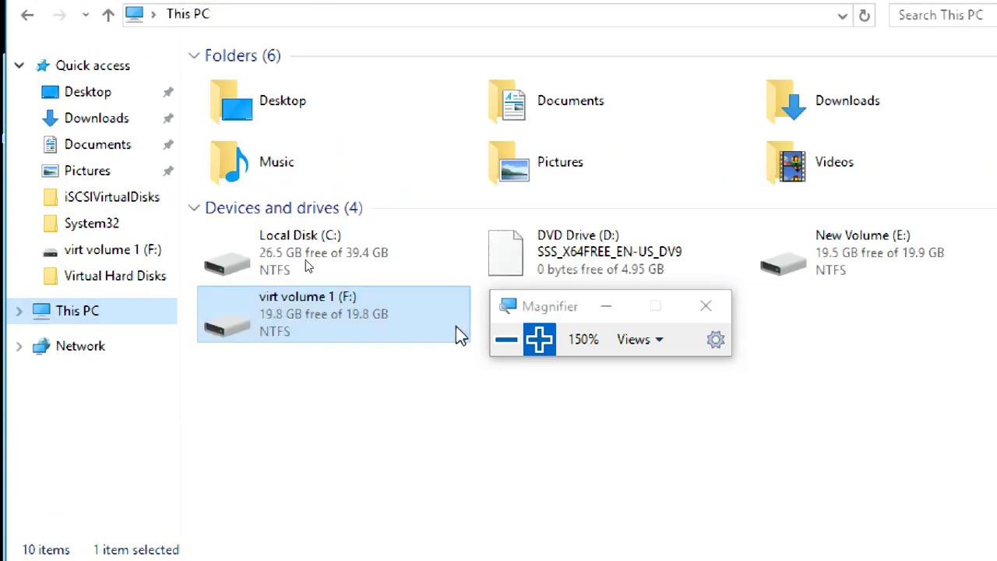
{"action": "right_click", "coordinate": [389, 321]}
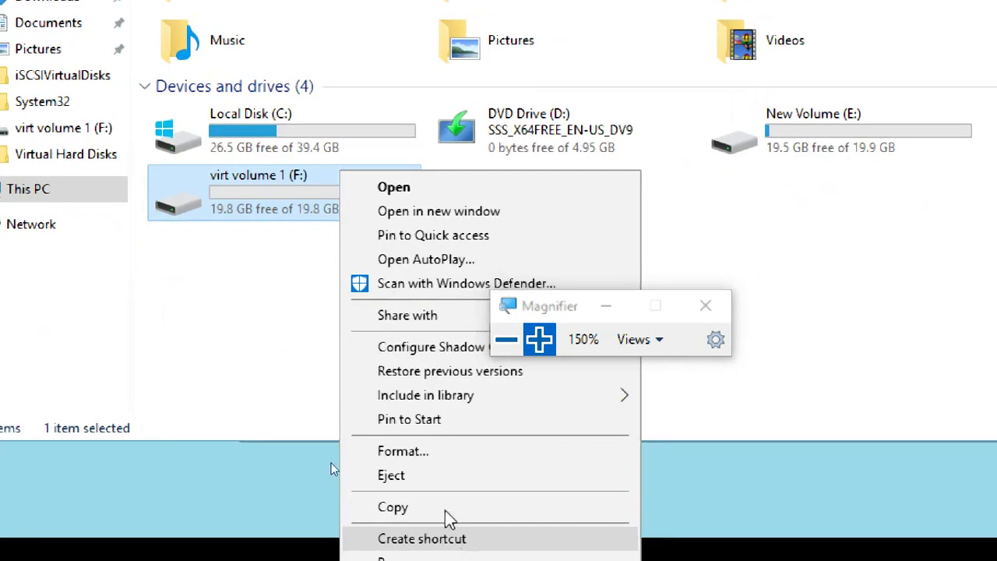
{"action": "left_click", "coordinate": [428, 479]}
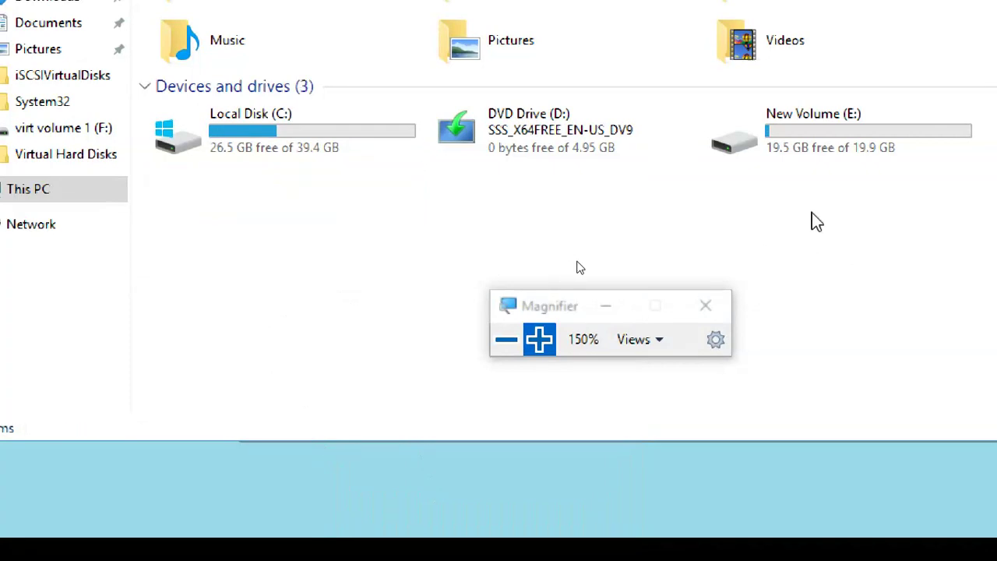
Open E:\Hyper-V\Virtual Hard Disks and bring up actions for the parent VirtualHardDisk1.vhdx.
{"action": "double_click", "coordinate": [809, 126]}
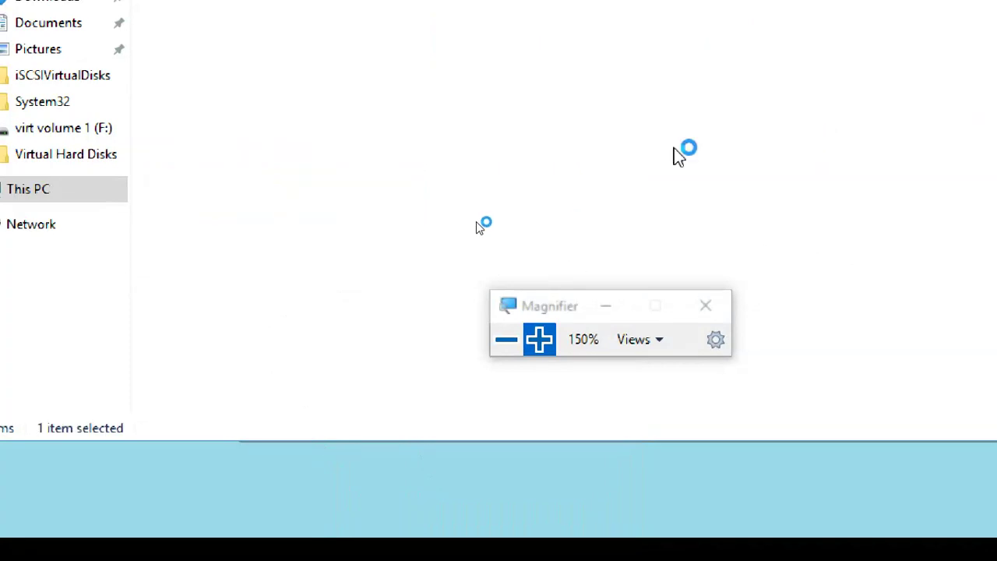
{"action": "double_click", "coordinate": [307, 191]}
{"action": "double_click", "coordinate": [307, 144]}
{"action": "left_click", "coordinate": [307, 148]}
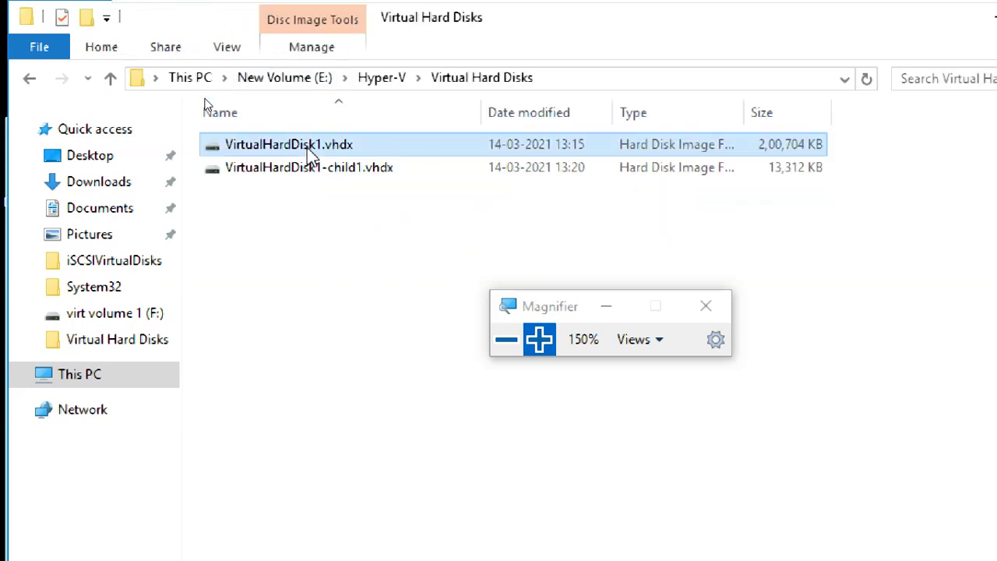
{"action": "right_click", "coordinate": [307, 147]}
Mount parent VirtualHardDisk1.vhdx as F:, confirm the new text files are missing, then eject it.
{"action": "left_click", "coordinate": [339, 162]}
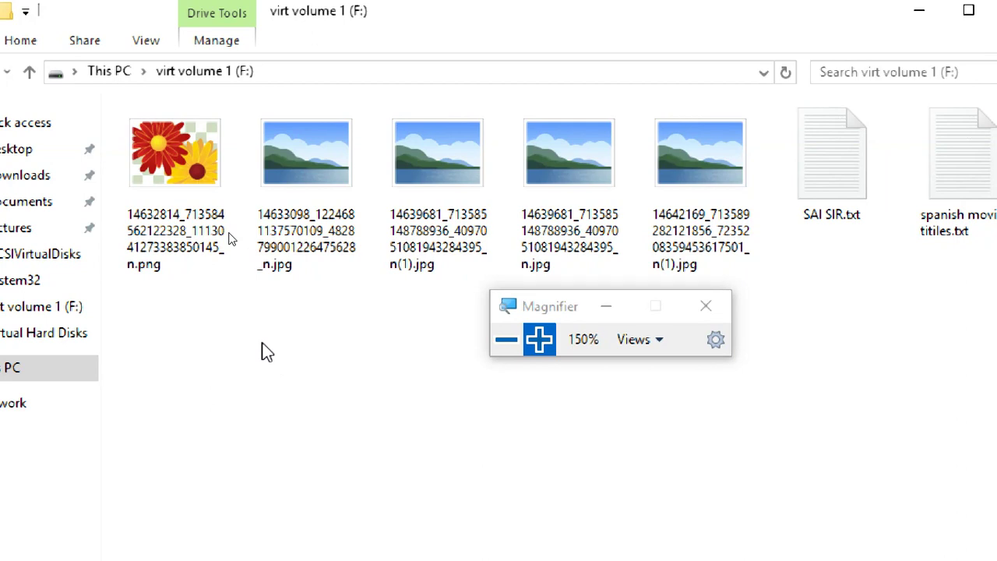
{"action": "left_click", "coordinate": [11, 373]}
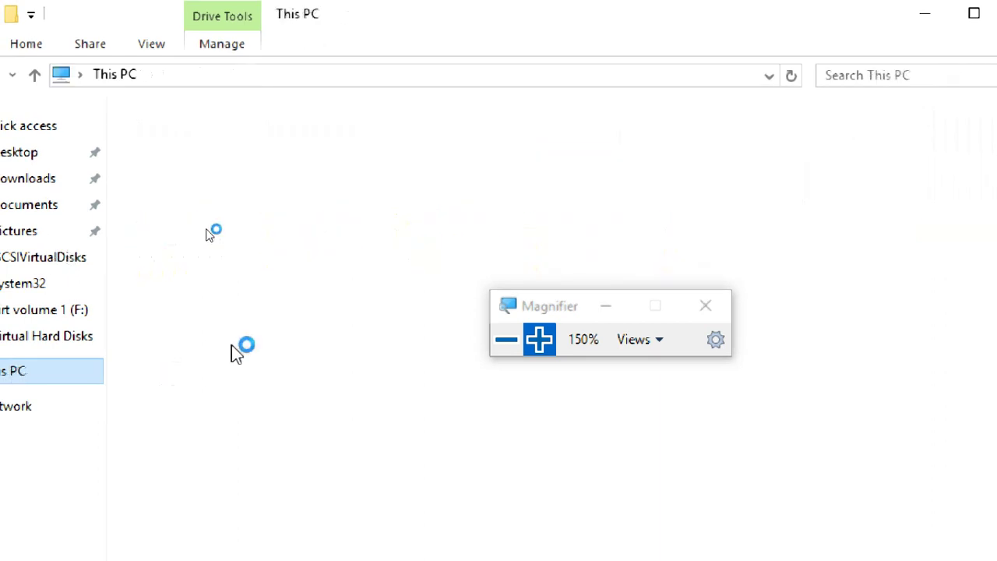
{"action": "right_click", "coordinate": [279, 375]}
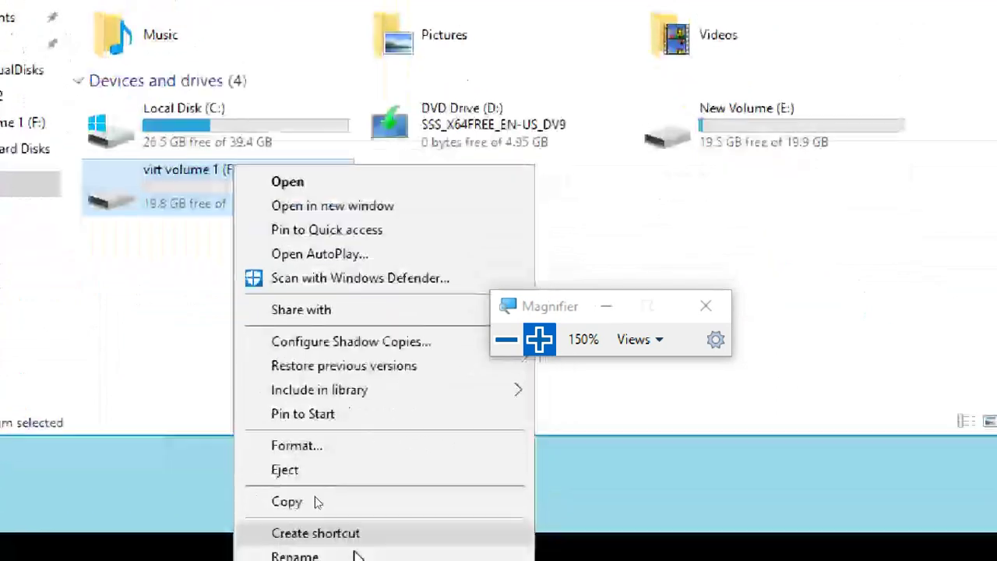
{"action": "left_click", "coordinate": [341, 471]}
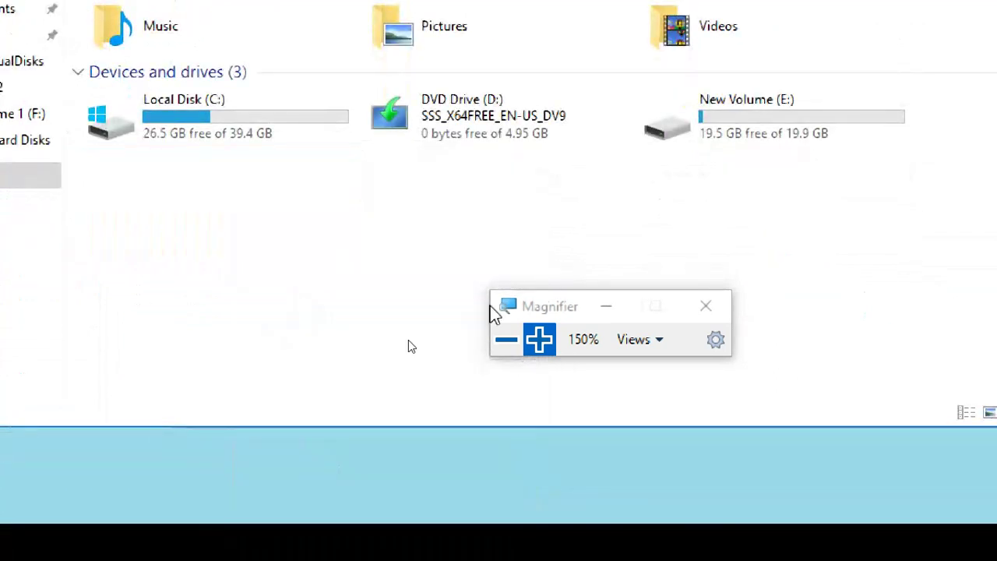
Reset Magnifier to 100%, close File Explorer, maximize Hyper-V Manager and exit VMware full-screen.
{"action": "left_click", "coordinate": [506, 339]}
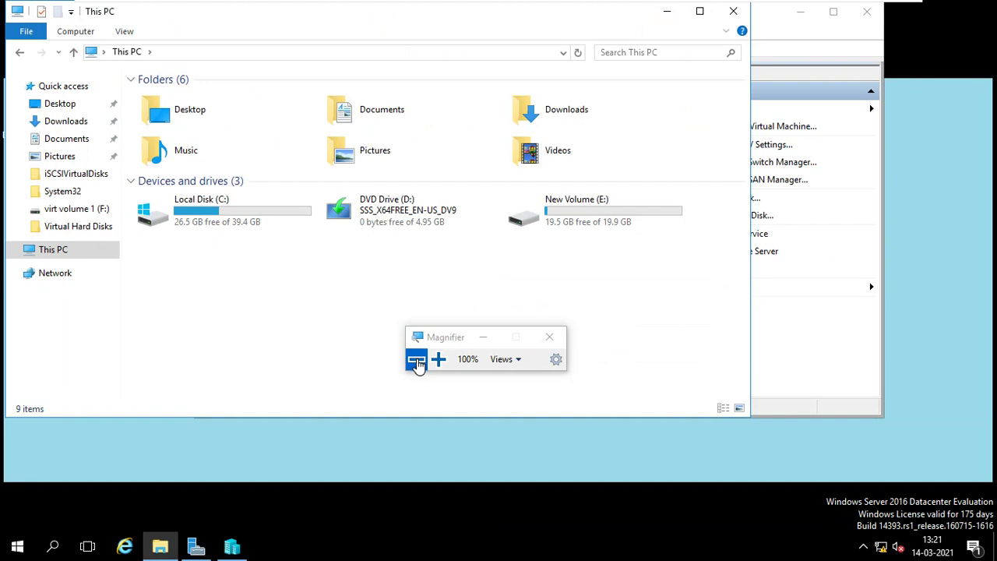
{"action": "left_click", "coordinate": [734, 11]}
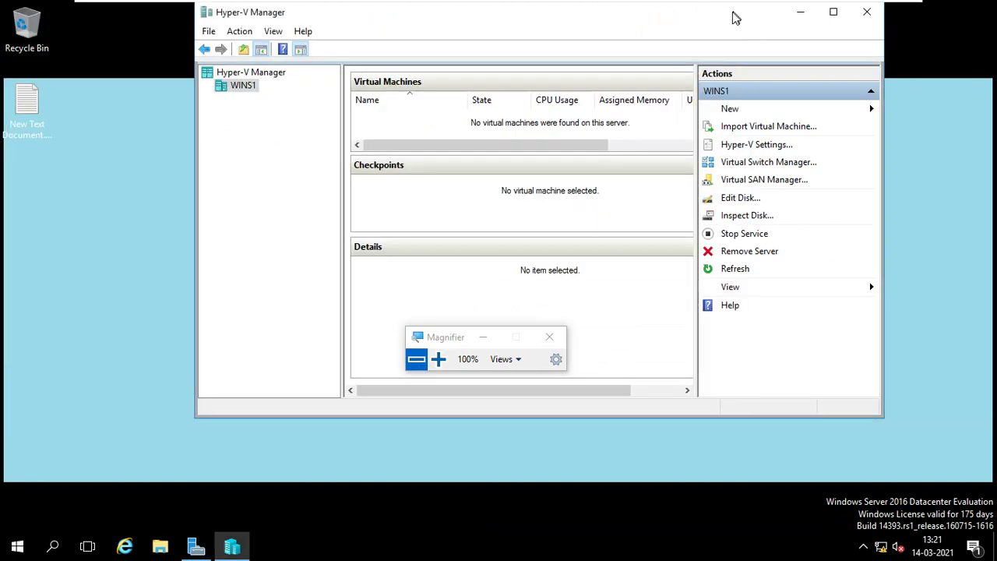
{"action": "left_click", "coordinate": [826, 21]}
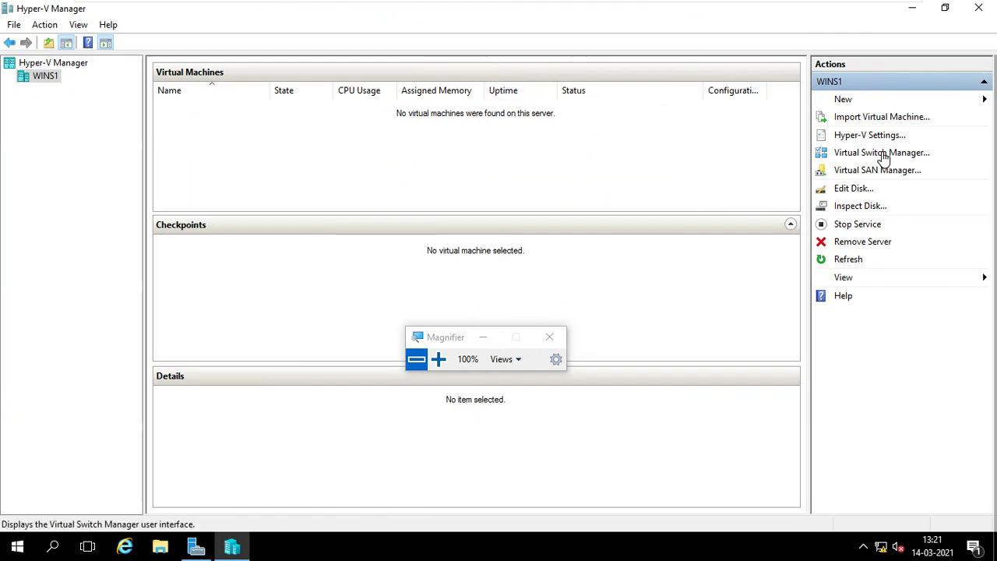
{"action": "left_click", "coordinate": [890, 9]}
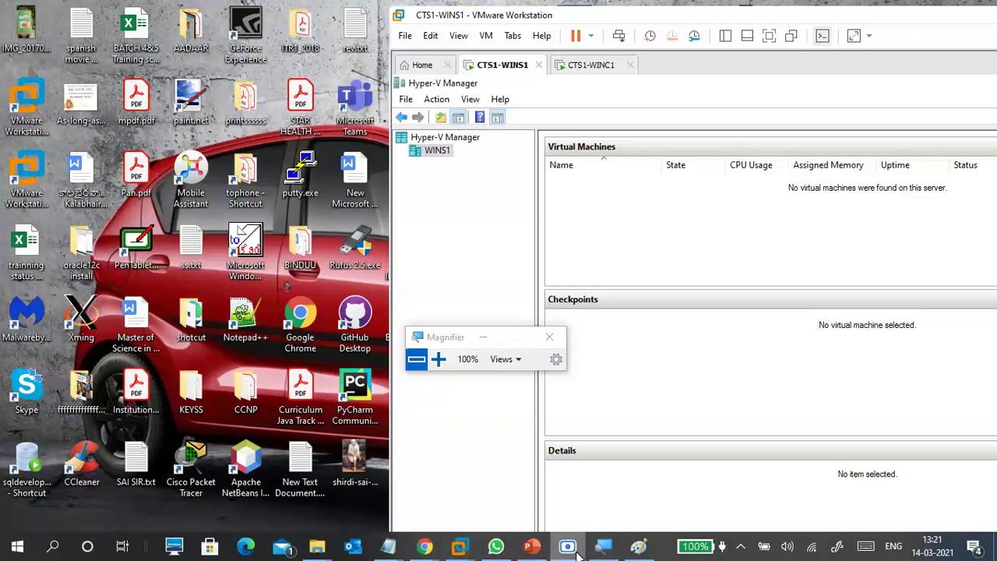